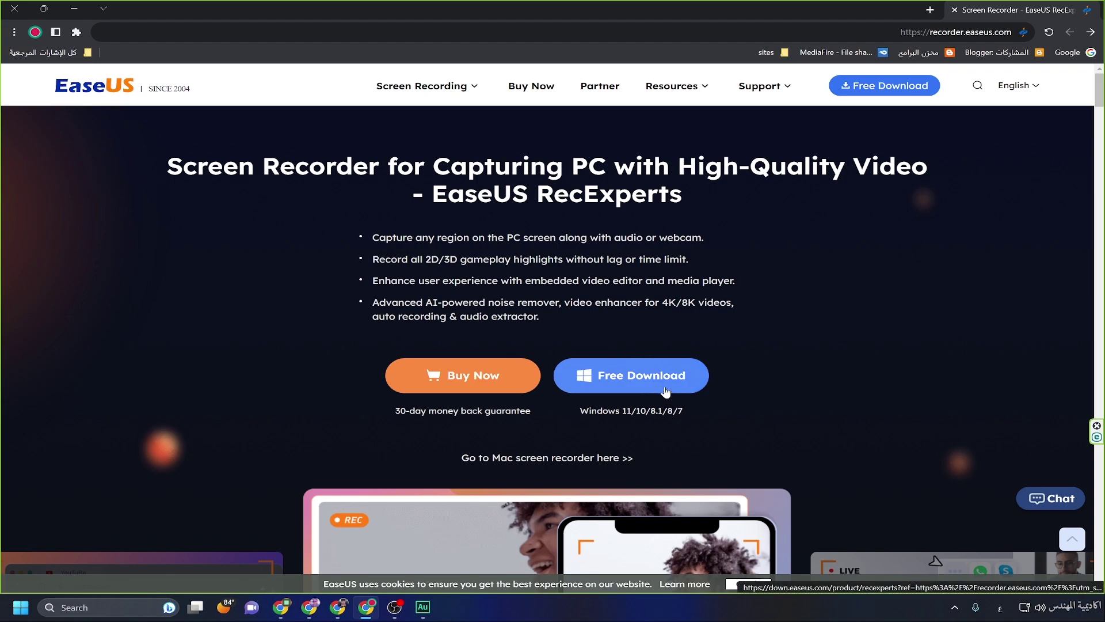
Download the free Windows version of EaseUS RecExperts and open the folder containing the downloaded installer
click(614, 381)
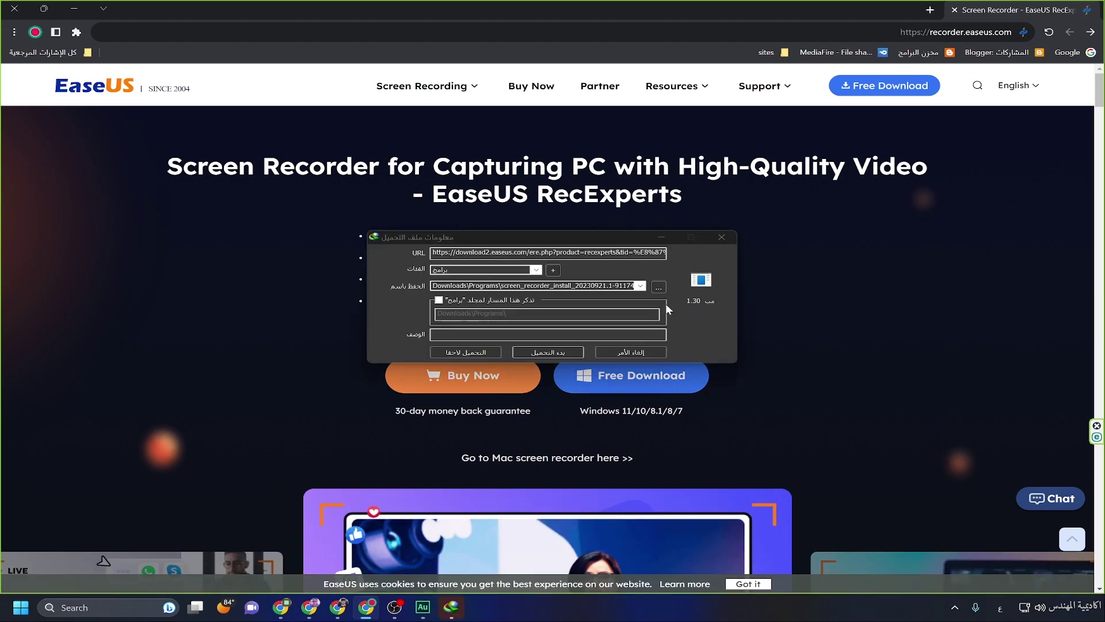
click(546, 353)
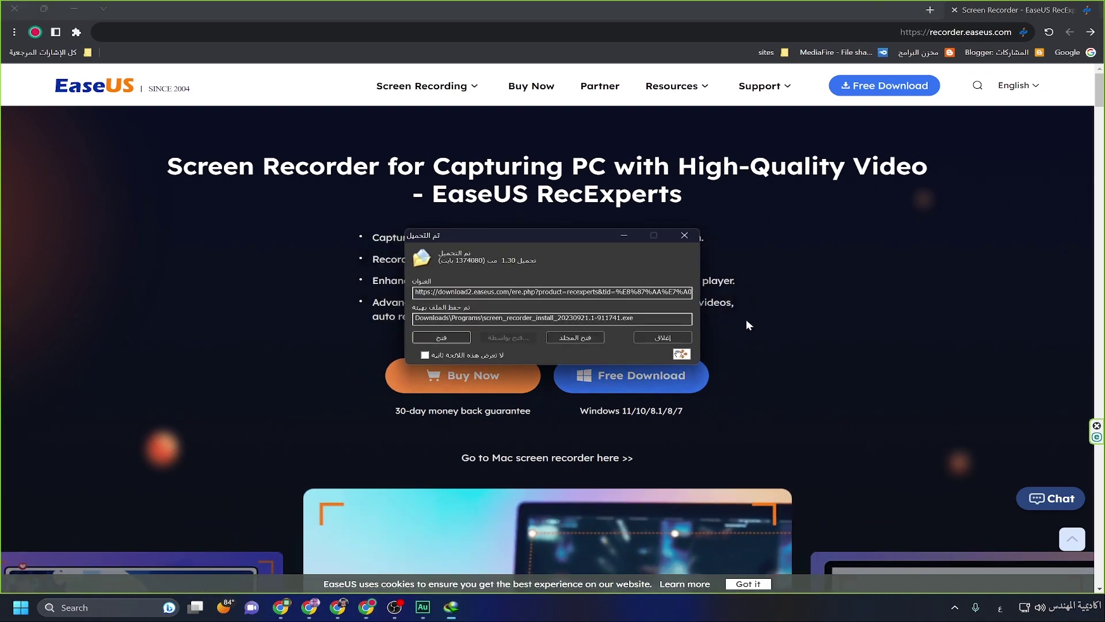
click(584, 340)
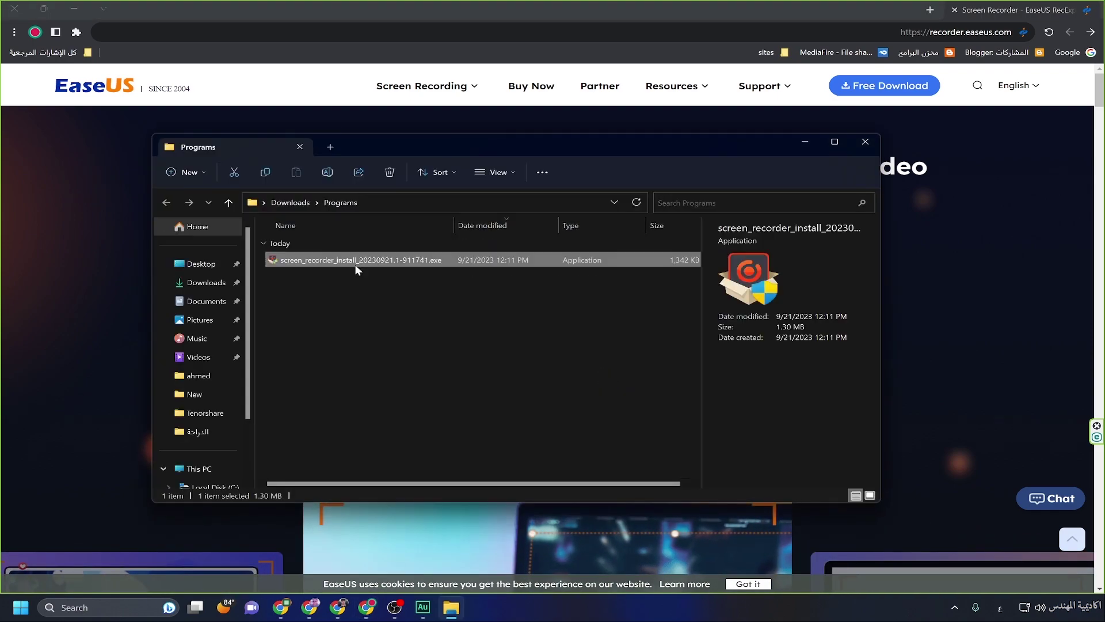
Move the installer screen_recorder_install_20230921.1-911741.exe from the Programs download folder to the desktop
right_click(352, 260)
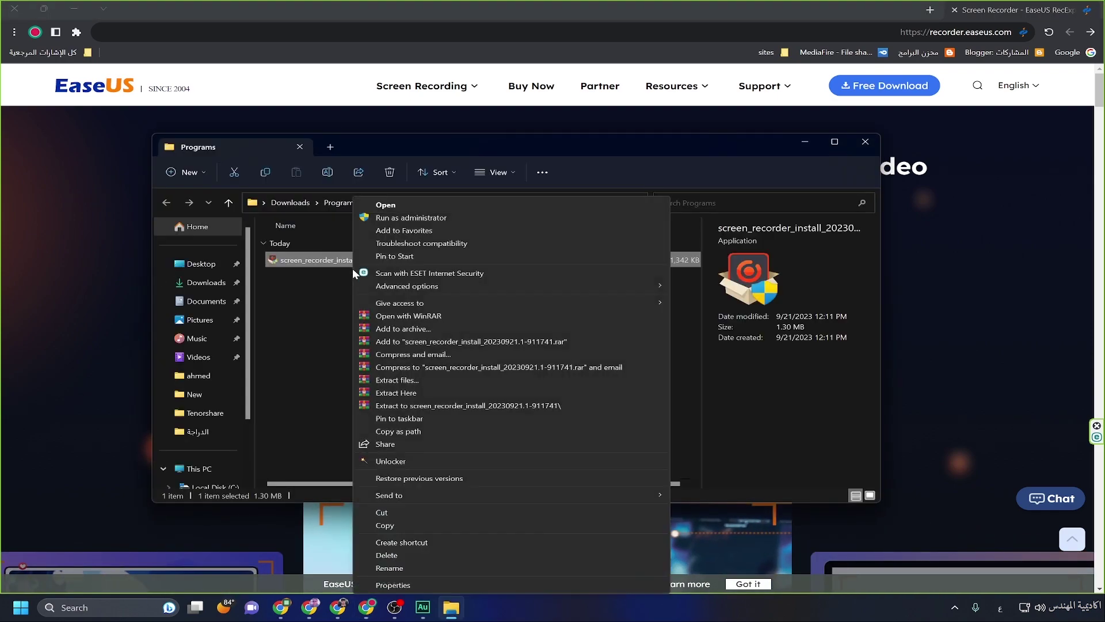
click(393, 511)
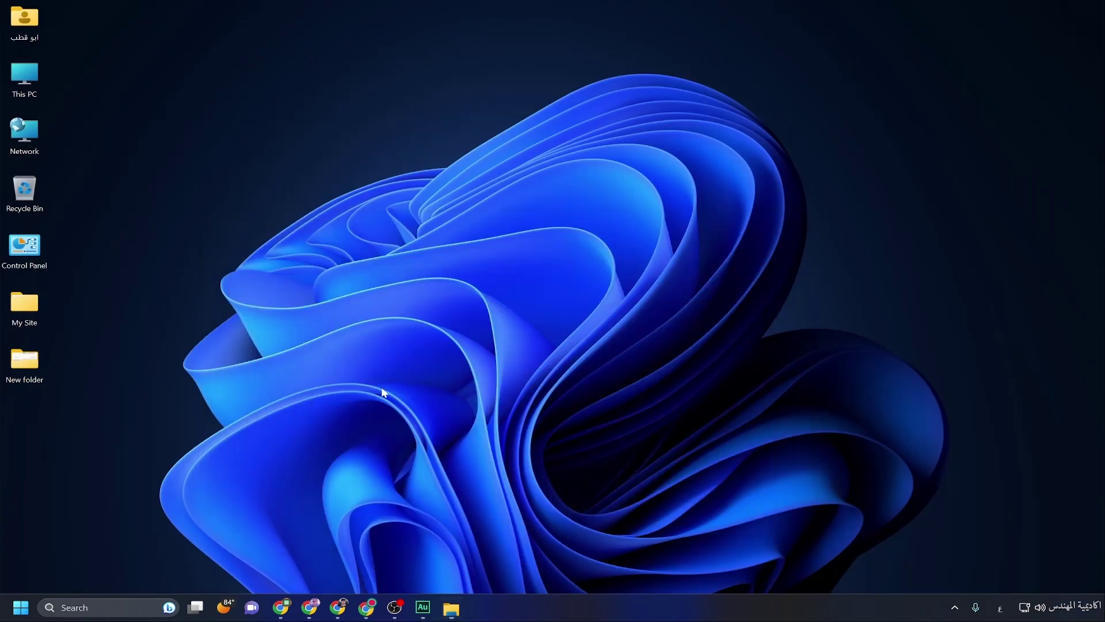
right_click(234, 148)
click(262, 195)
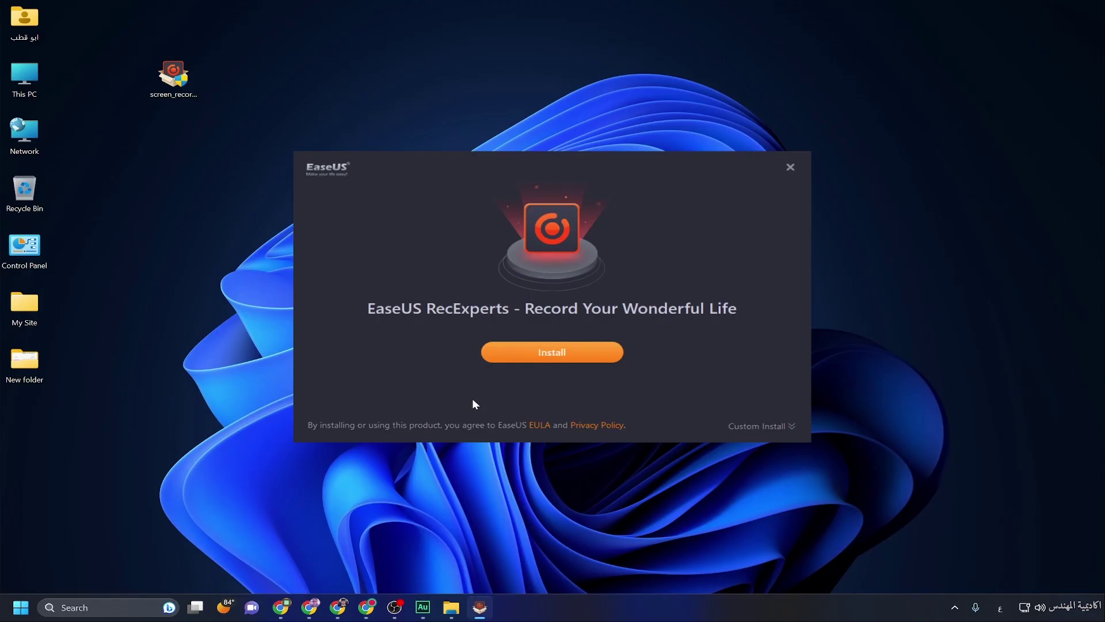
Install EaseUS RecExperts with the default options and launch it once the installation finishes
click(550, 353)
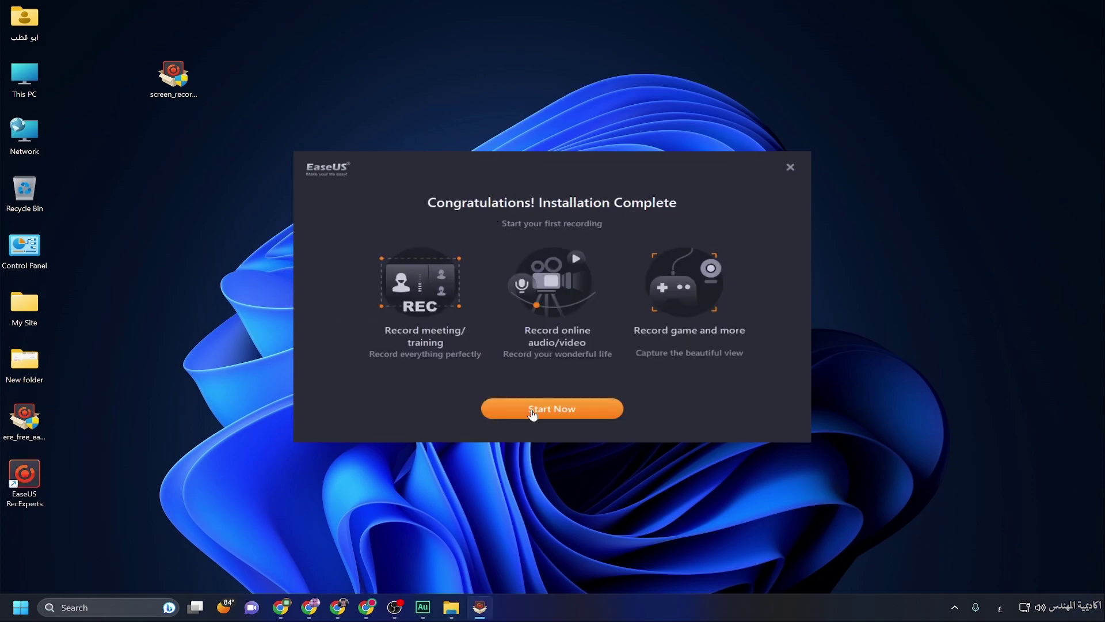
click(575, 421)
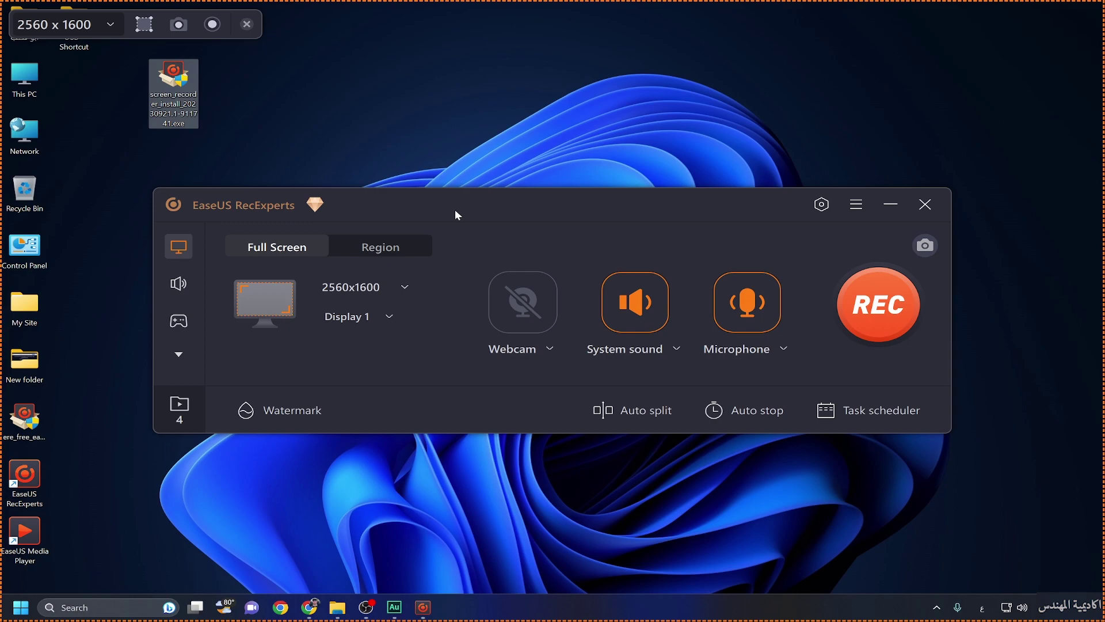
Start a full-screen recording of Display 1 at 2560x1600 with system sound and microphone
click(277, 248)
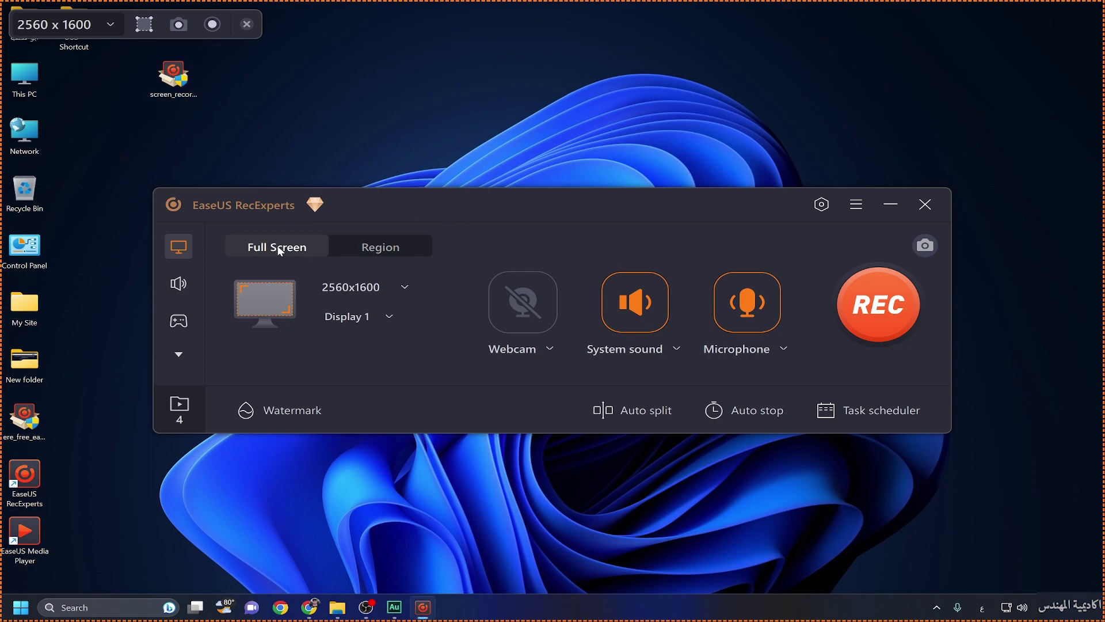
click(885, 317)
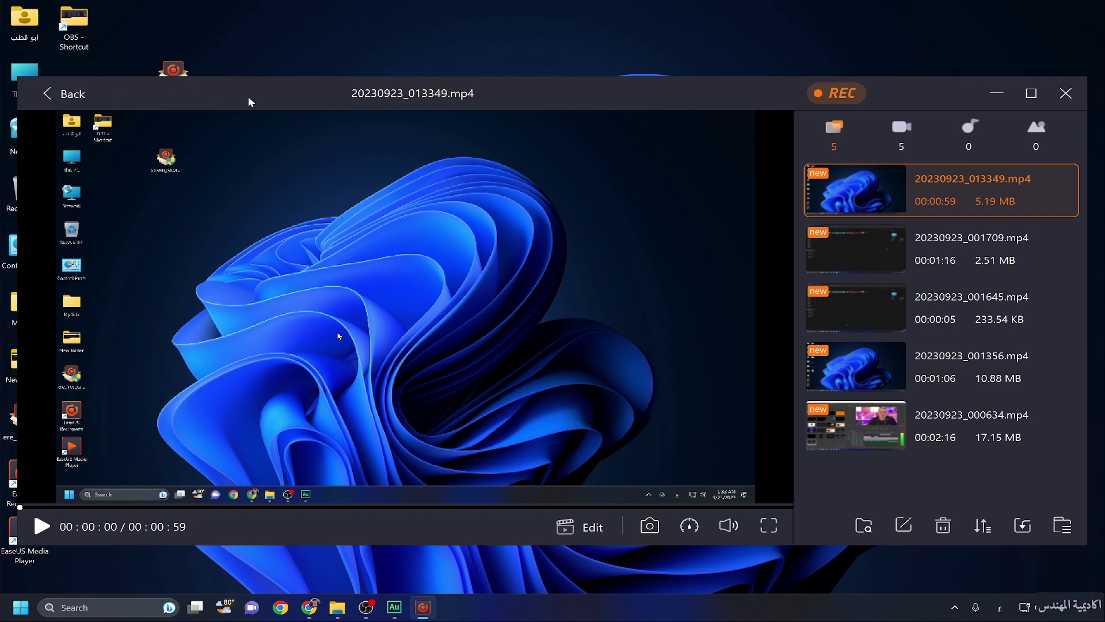
Delete the recording 20230923_013349.mp4 from the recordings list together with its local file
click(942, 241)
click(939, 201)
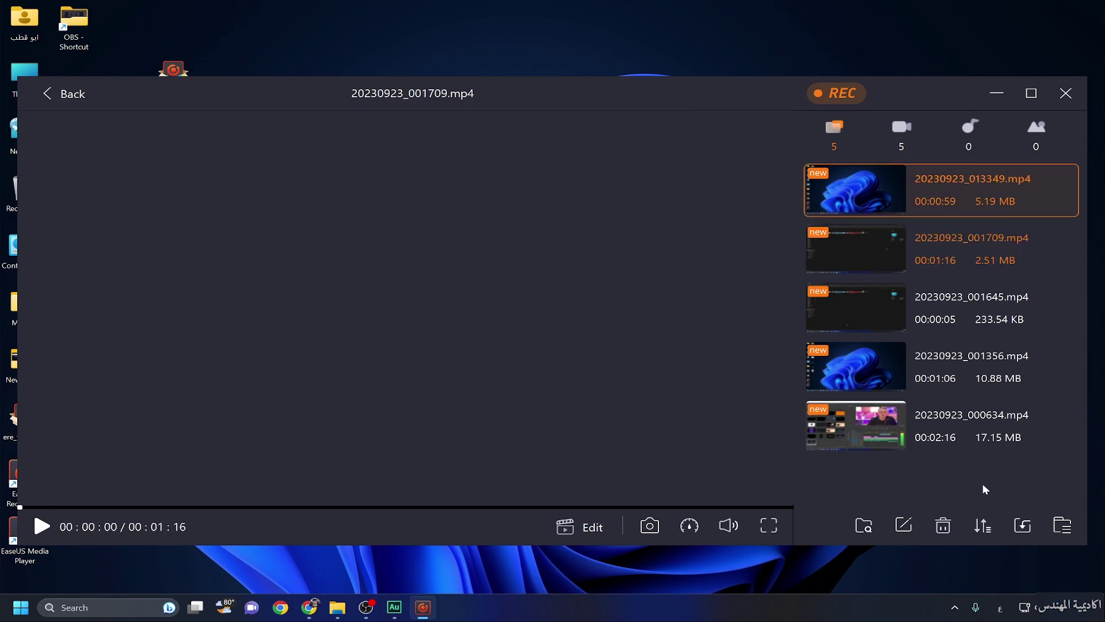
click(941, 527)
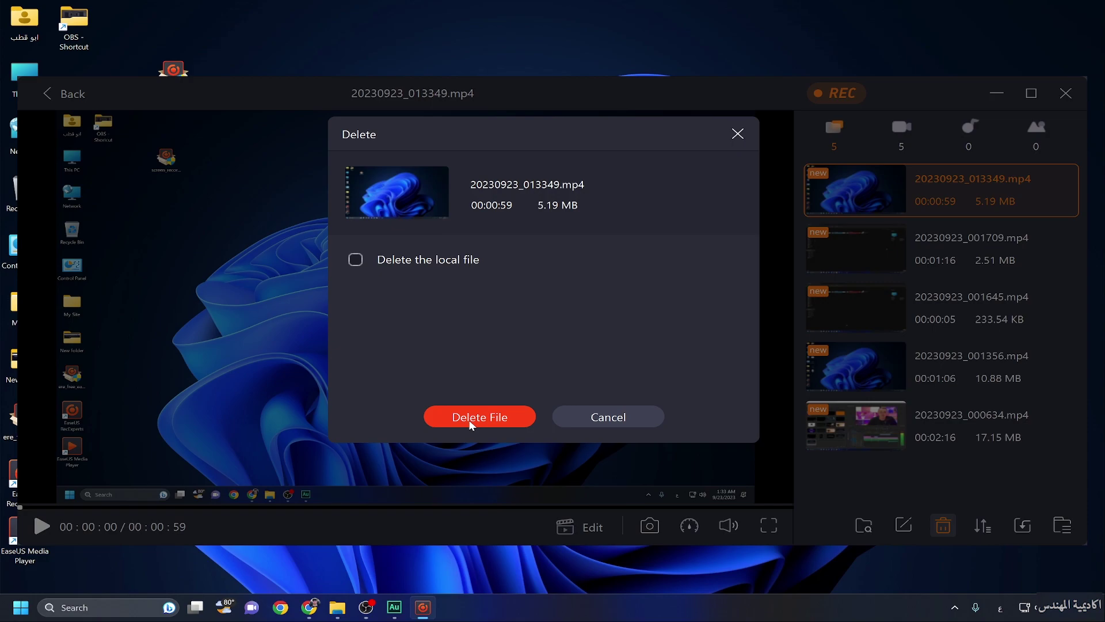
click(360, 261)
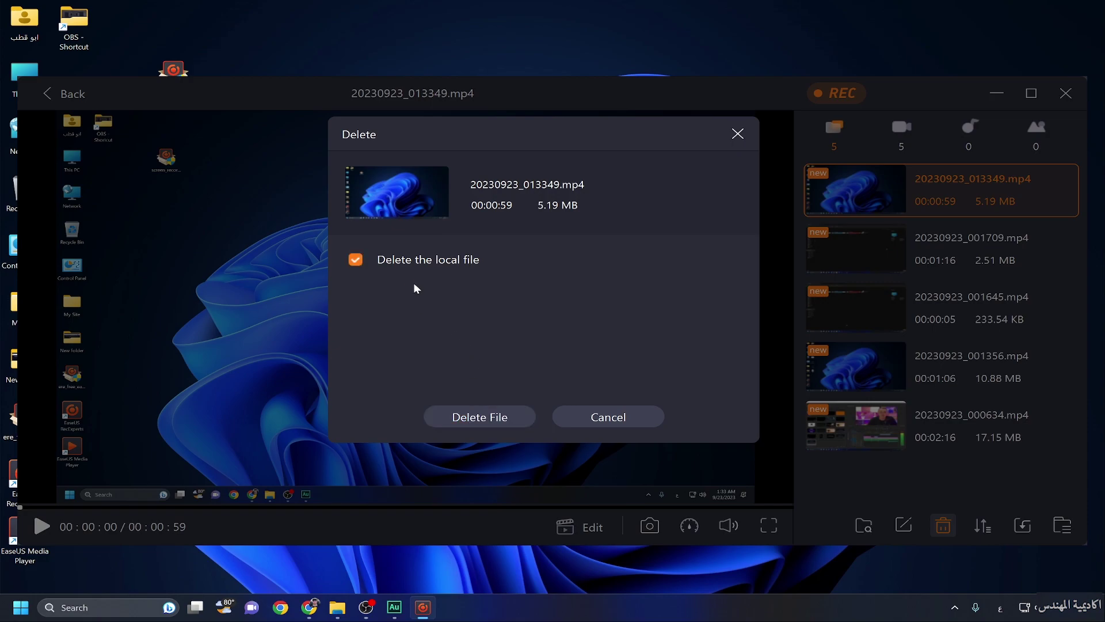
click(480, 418)
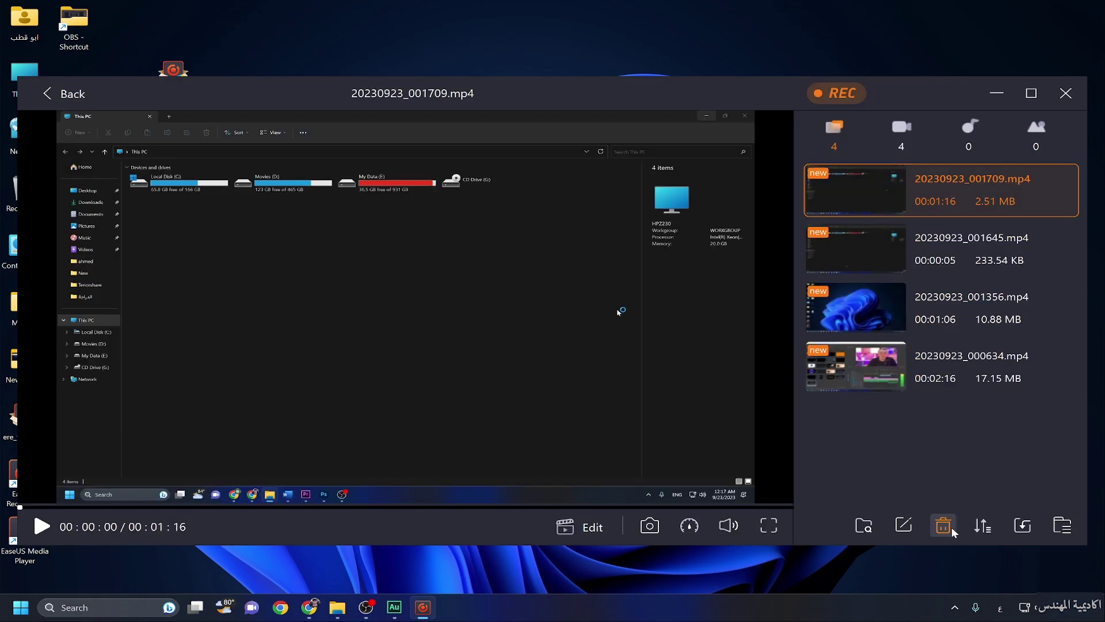
Delete all remaining recordings, including their local files, and return to the main recorder window
click(943, 525)
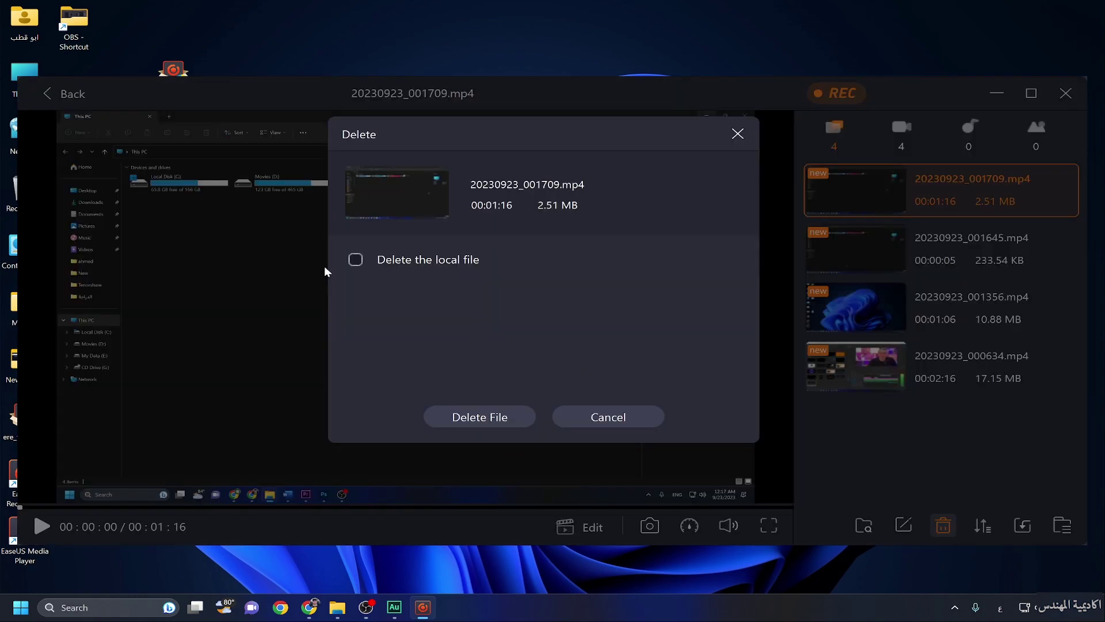
click(355, 259)
click(481, 417)
key(Delete)
key(Return)
key(Delete)
click(480, 417)
click(943, 525)
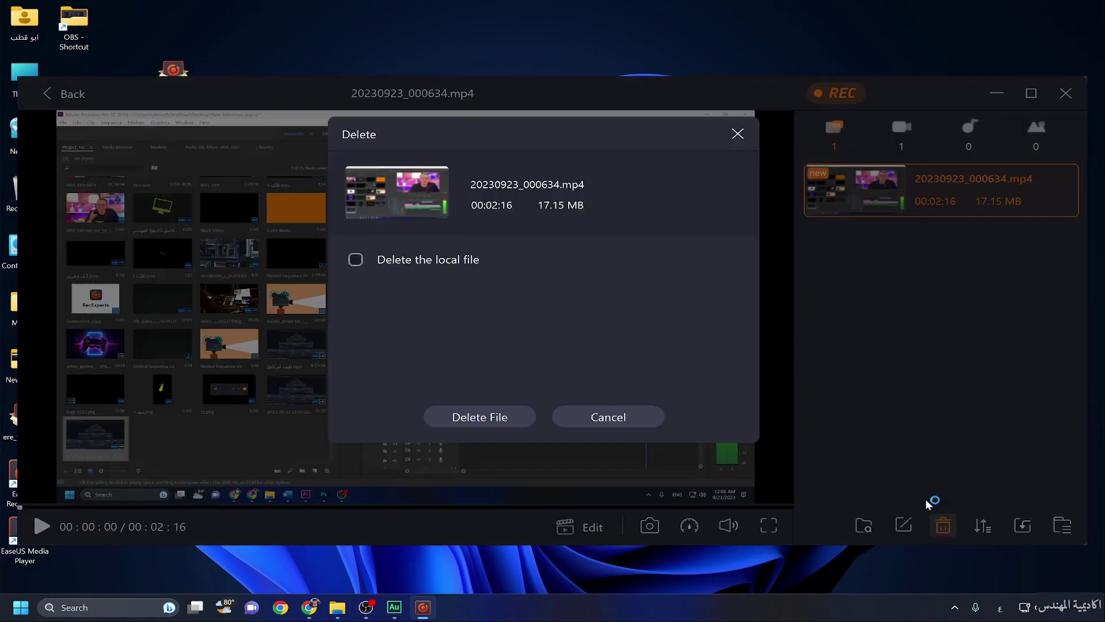
click(355, 260)
click(480, 417)
click(57, 97)
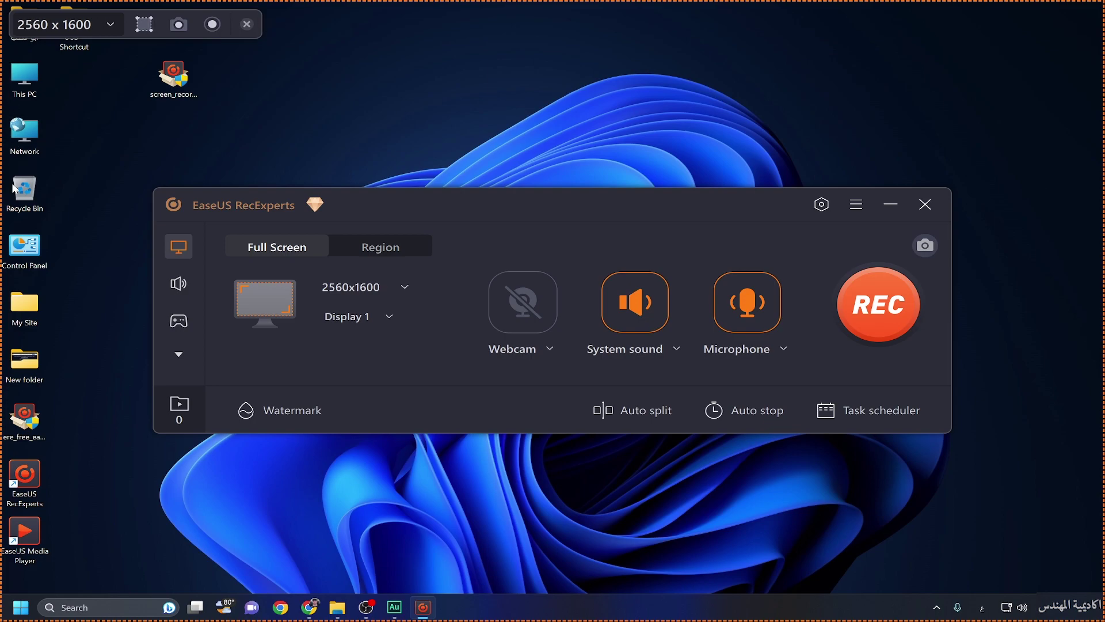
Record a custom 676x1586 region covering the desktop icons along the left side of the display, and stop the recording
click(370, 250)
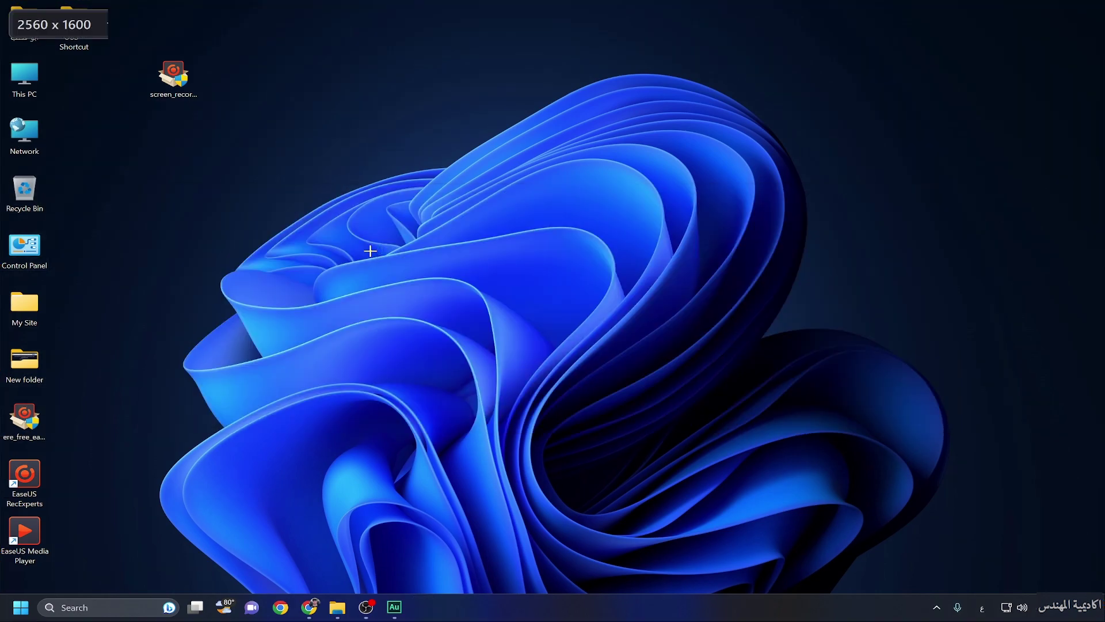
drag(291, 2, 1, 617)
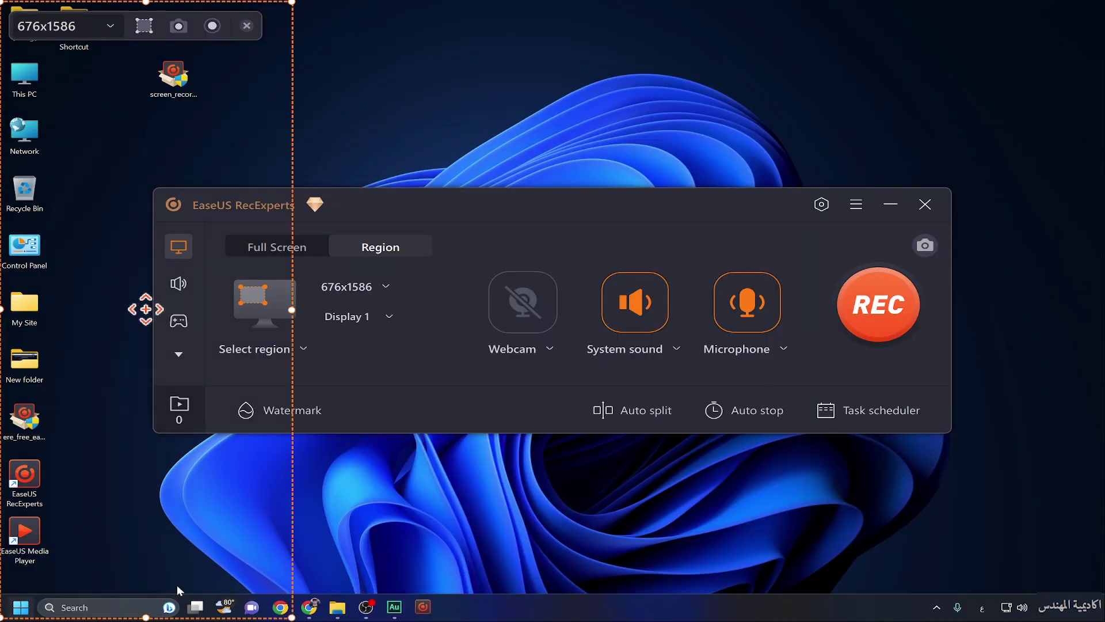
click(862, 311)
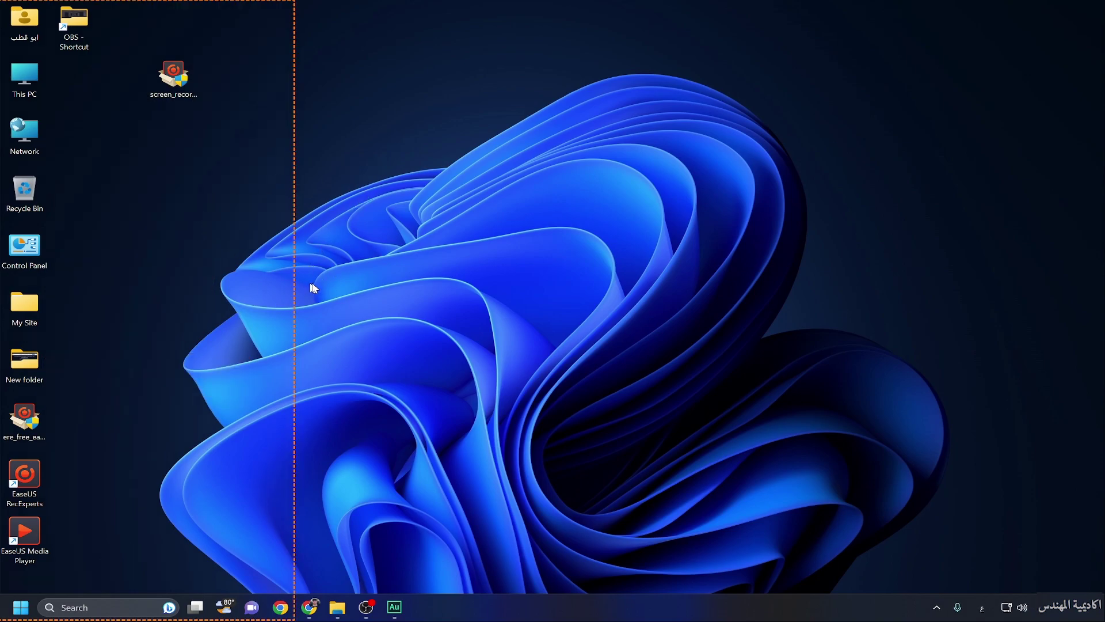
key(F9)
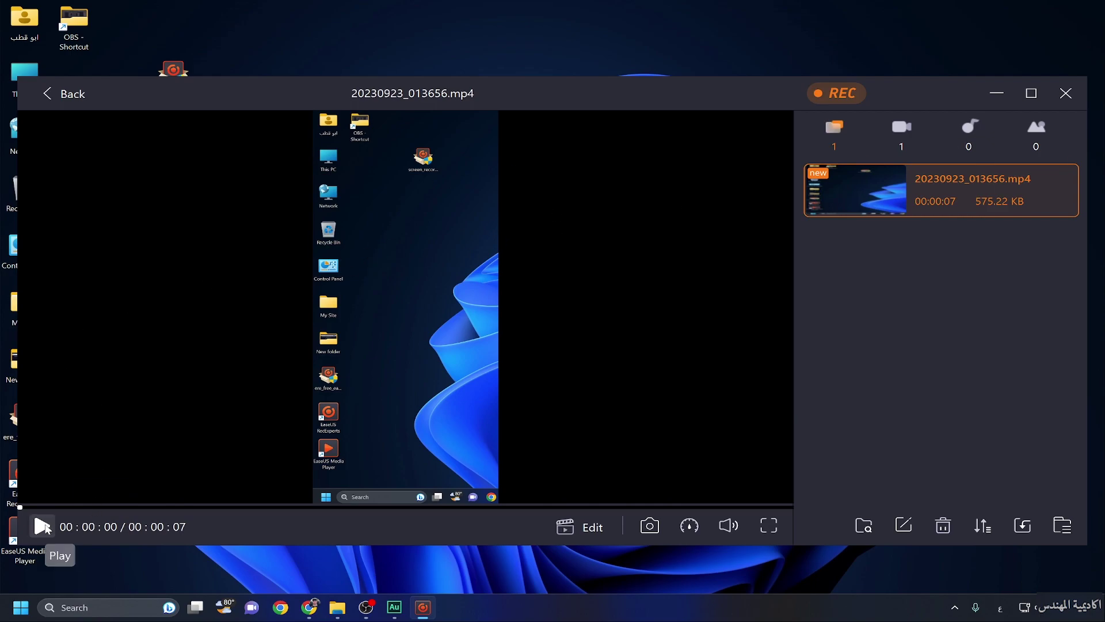
Play back the new region recording and view its file in the EaseUS RecExperts storage folder
click(45, 525)
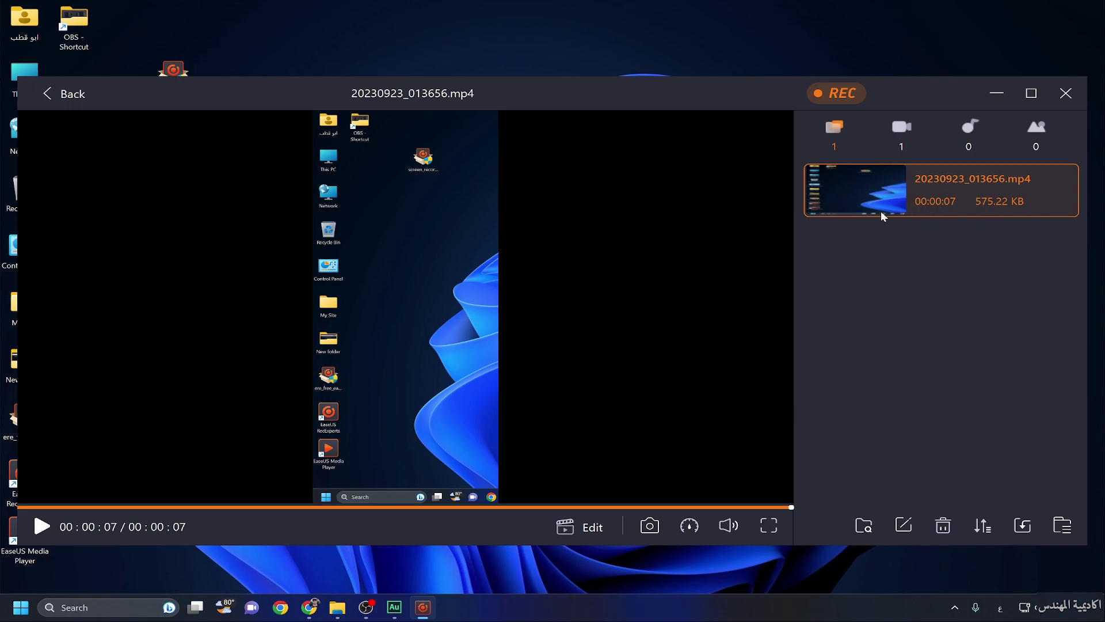
click(864, 526)
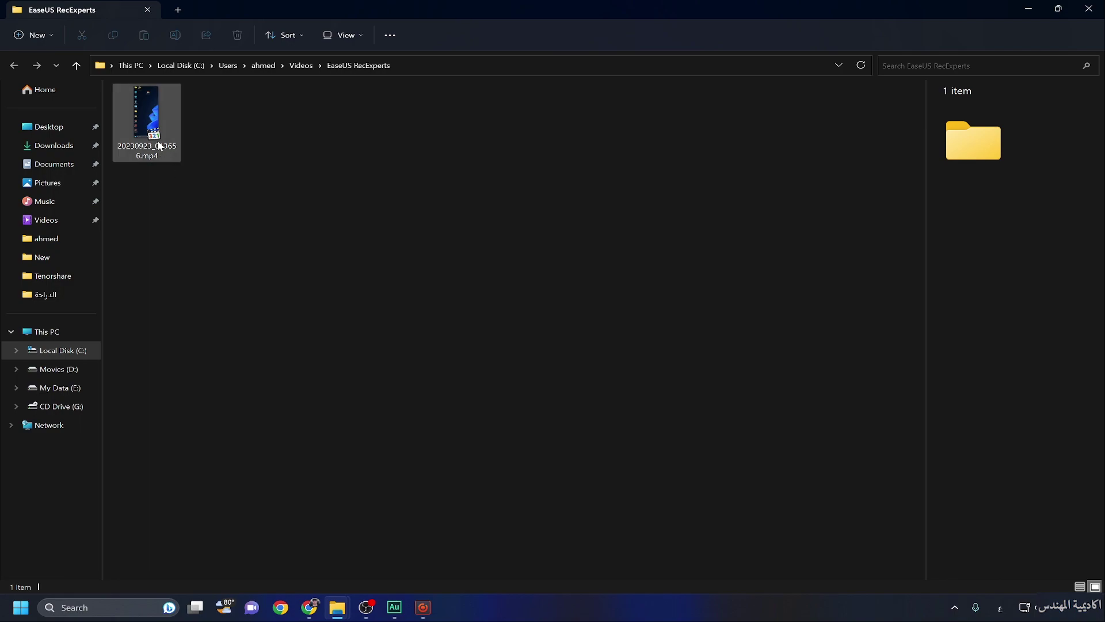
mouse_move(158, 140)
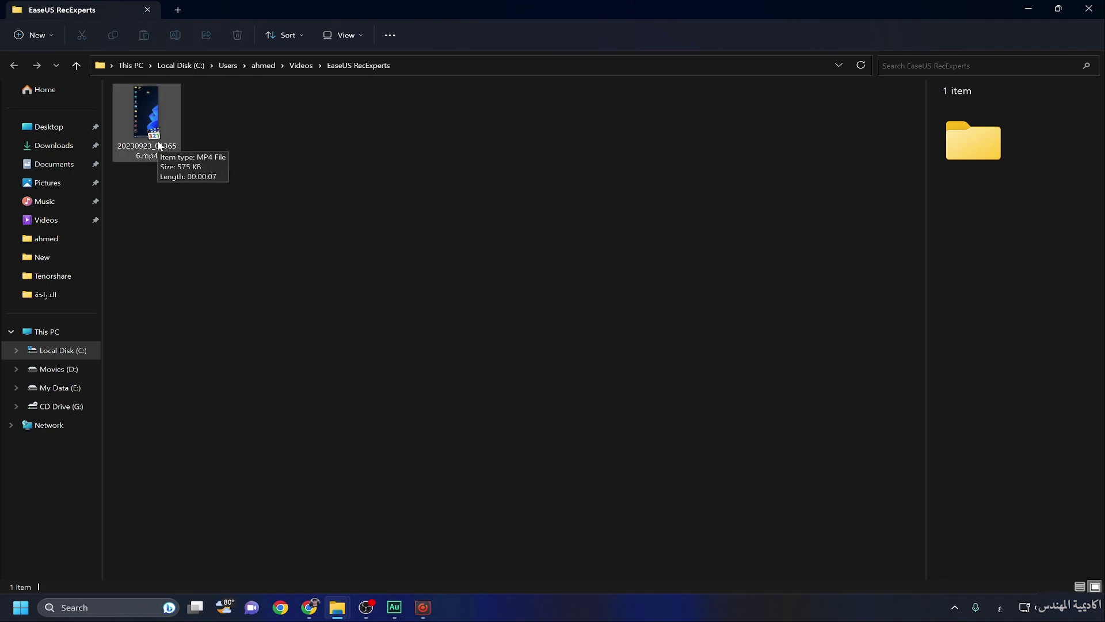
click(1030, 9)
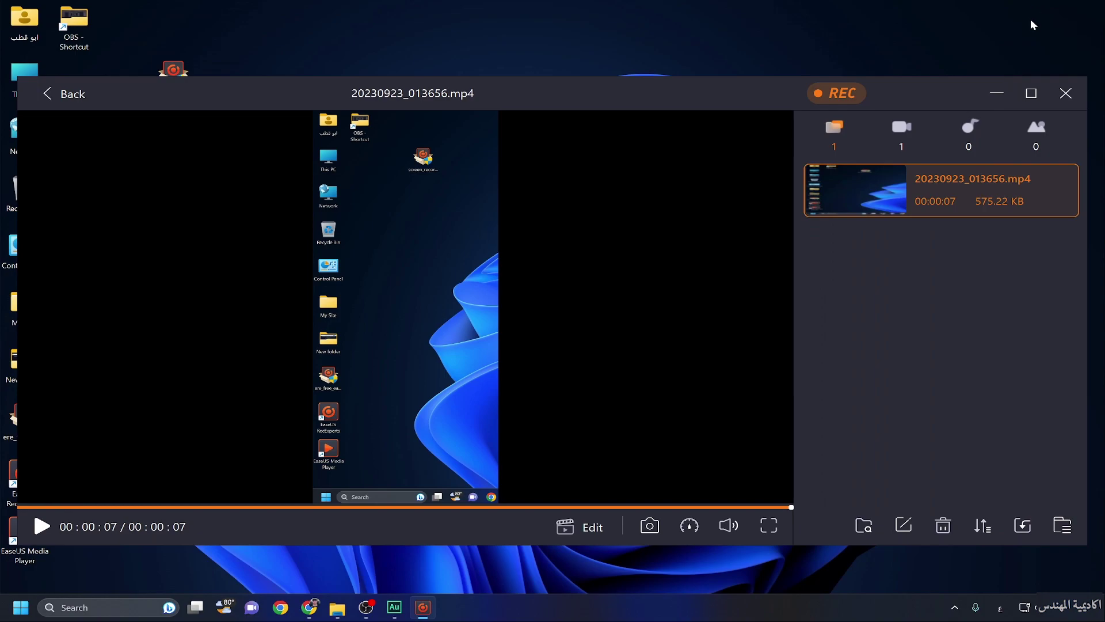
Open the name of the recording 20230923_013656.mp4 for editing and close the name field
click(905, 527)
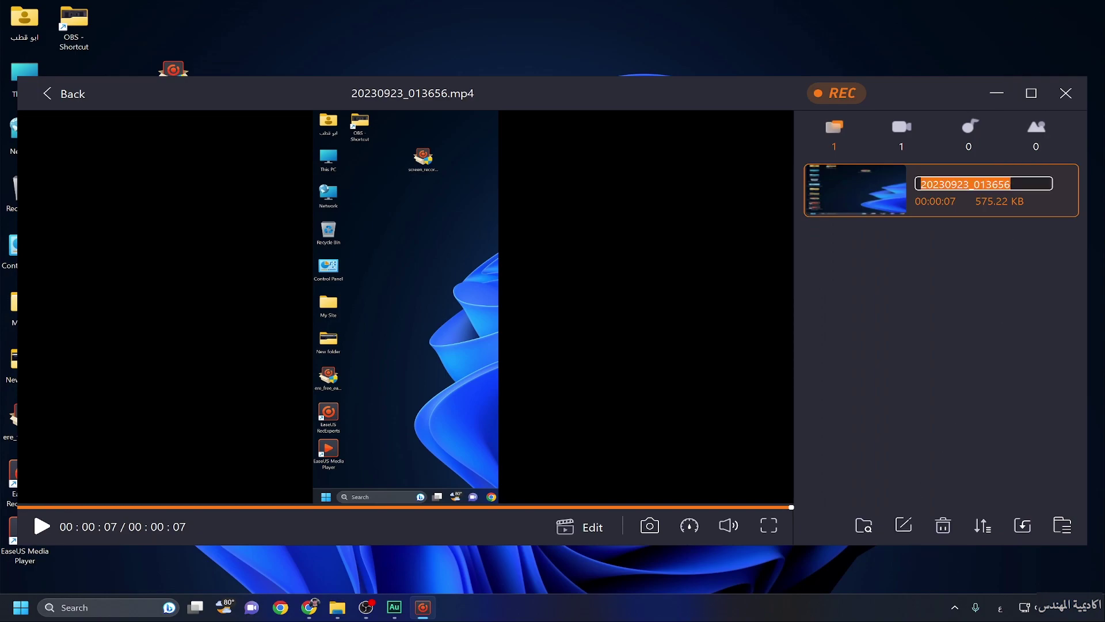
key(Return)
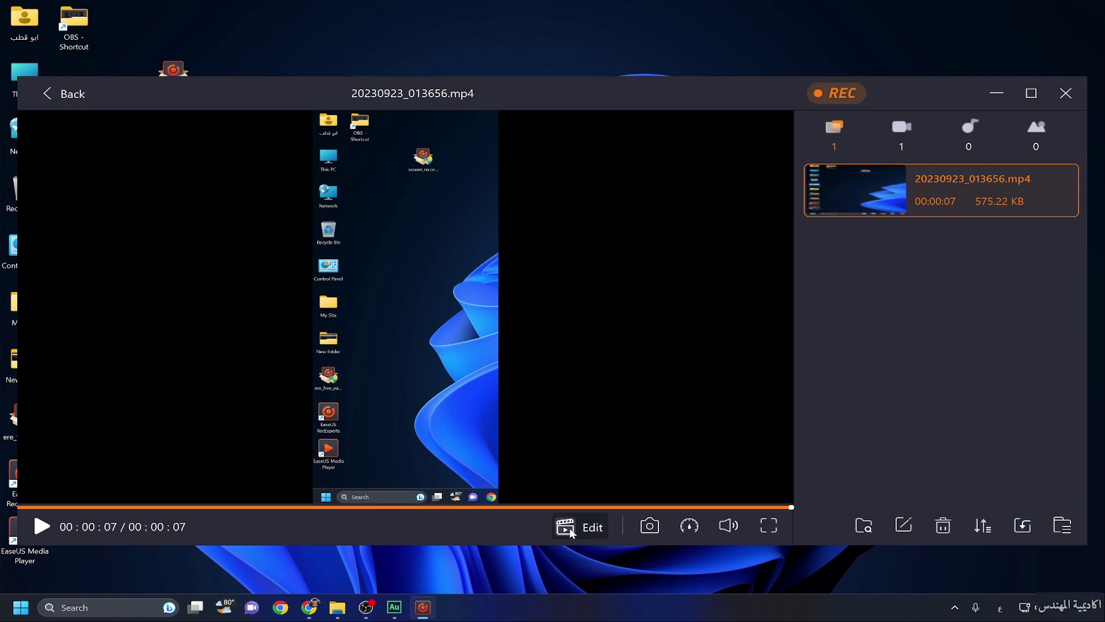
Trim the recording 20230923_013656.mp4 to the range from 00:00:01.052 to 00:00:06.421
click(589, 527)
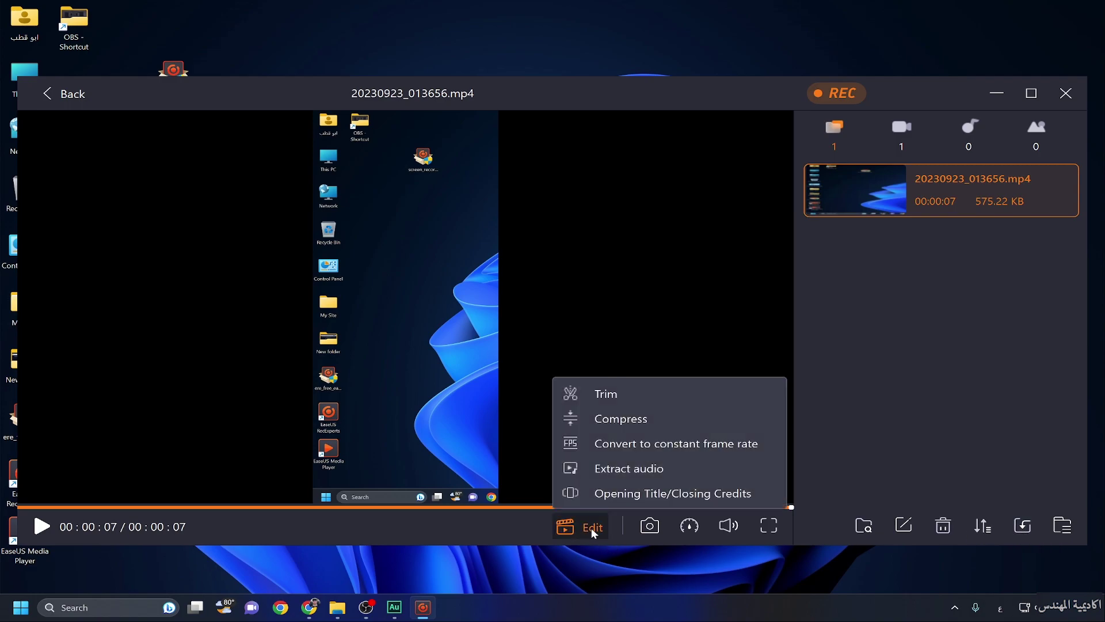
click(603, 396)
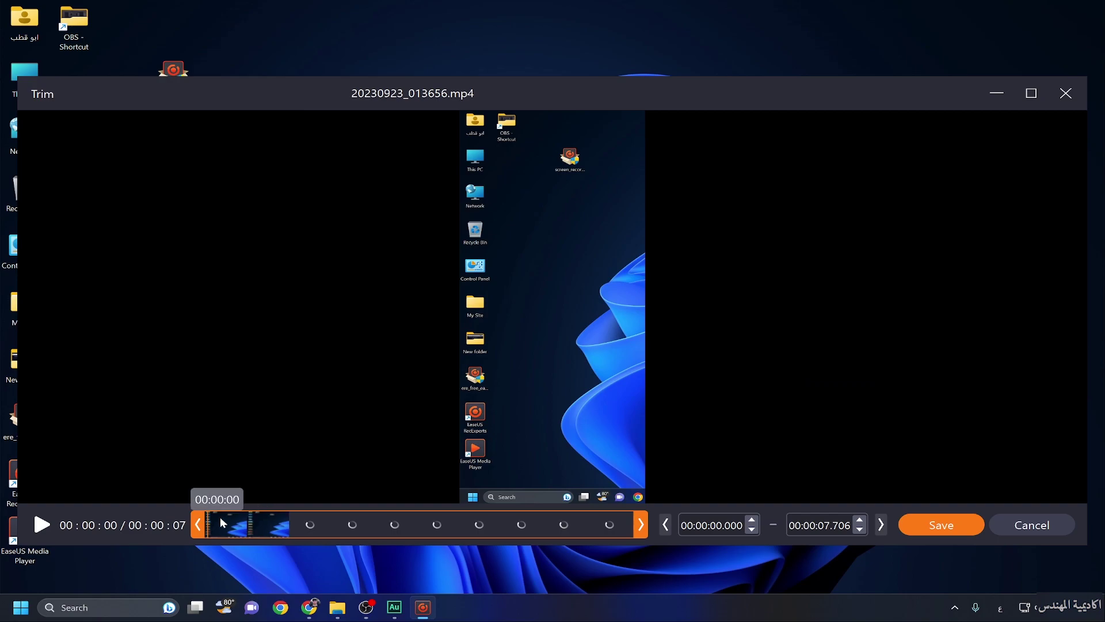
drag(203, 525, 254, 526)
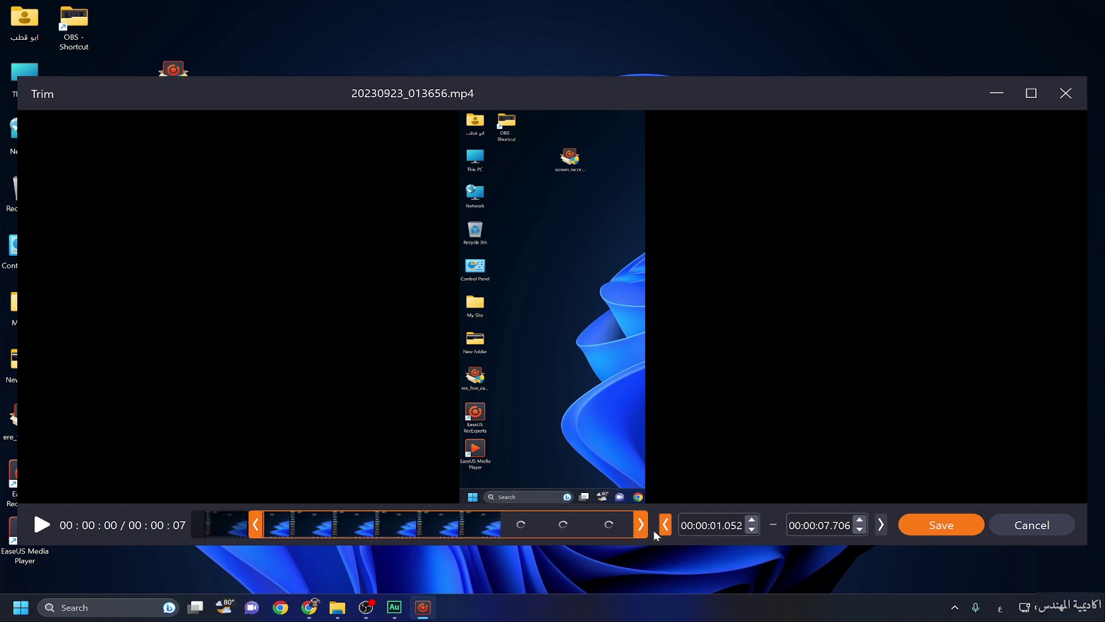
drag(641, 525, 564, 537)
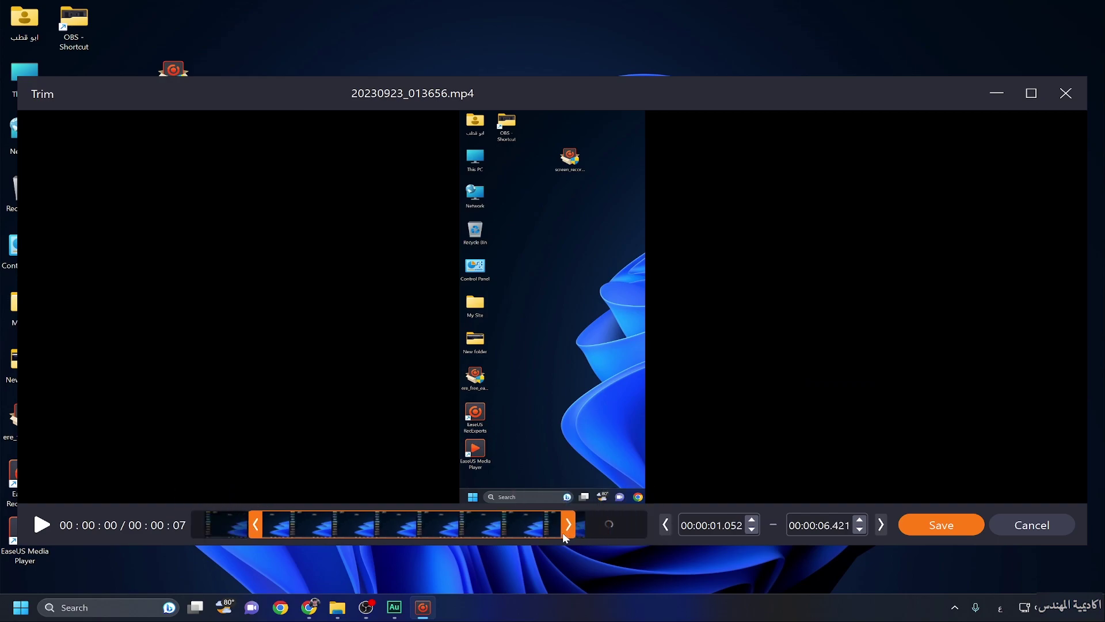
Export the trimmed clip under the suggested file name and leave the trimming view
click(938, 525)
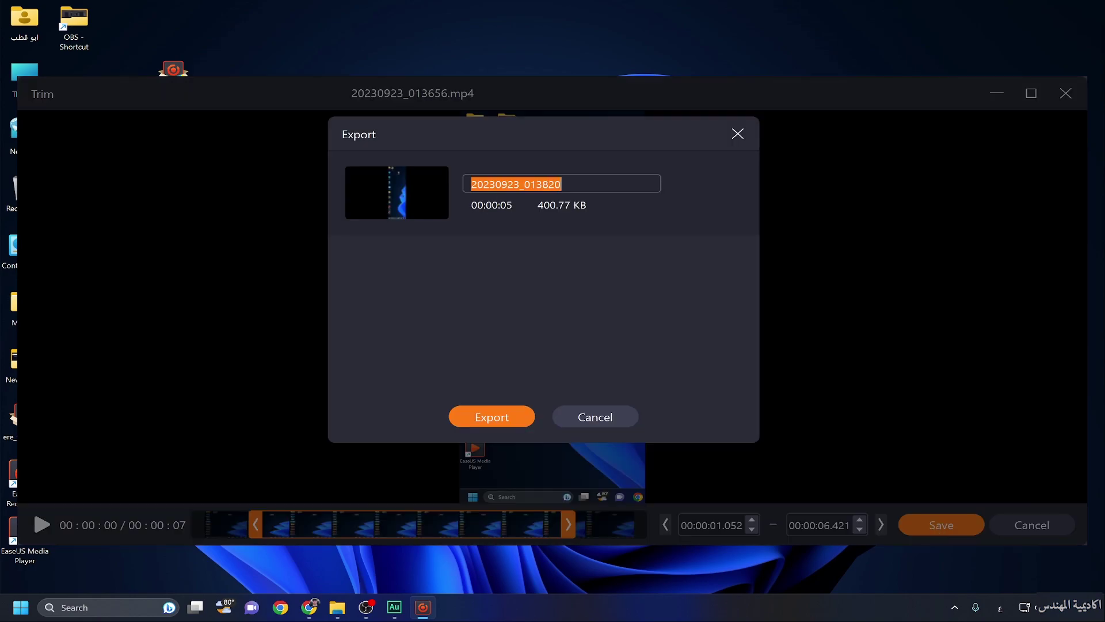
click(503, 422)
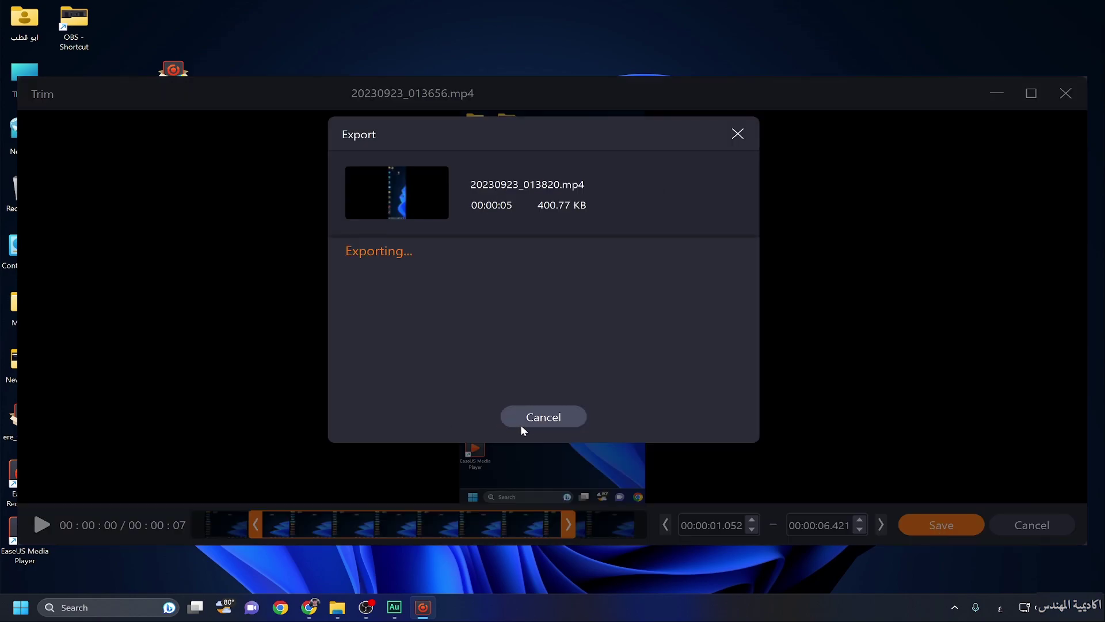
click(548, 417)
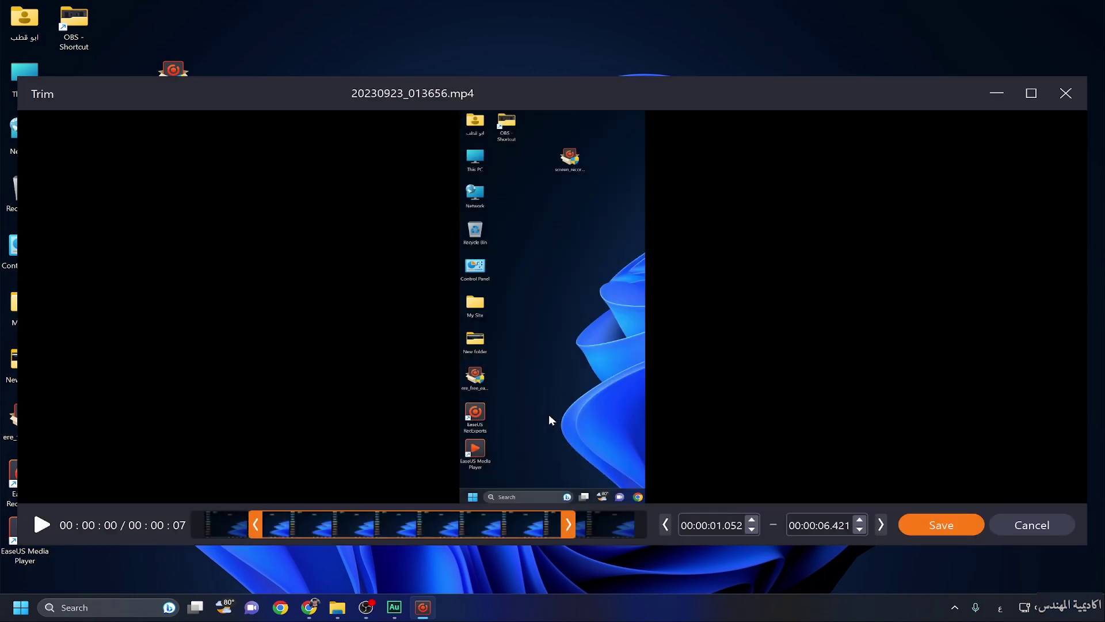
click(1039, 529)
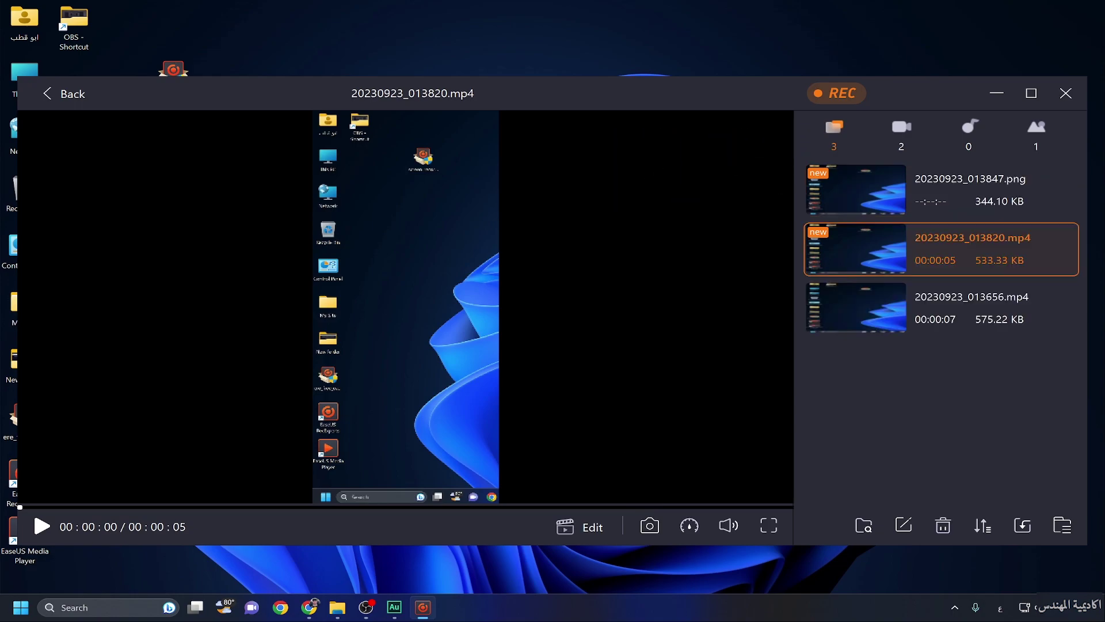
Set the playback speed of 20230923_013820.mp4 to 0.5x, check its volume level, and return to the main recorder window
click(689, 525)
click(696, 496)
mouse_move(728, 524)
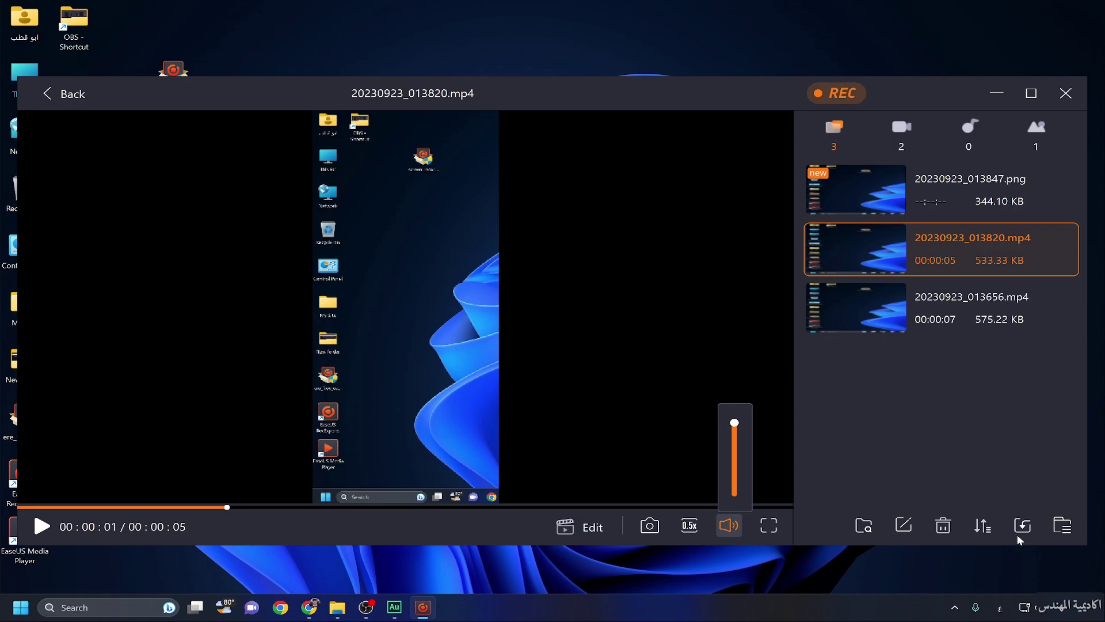
click(52, 98)
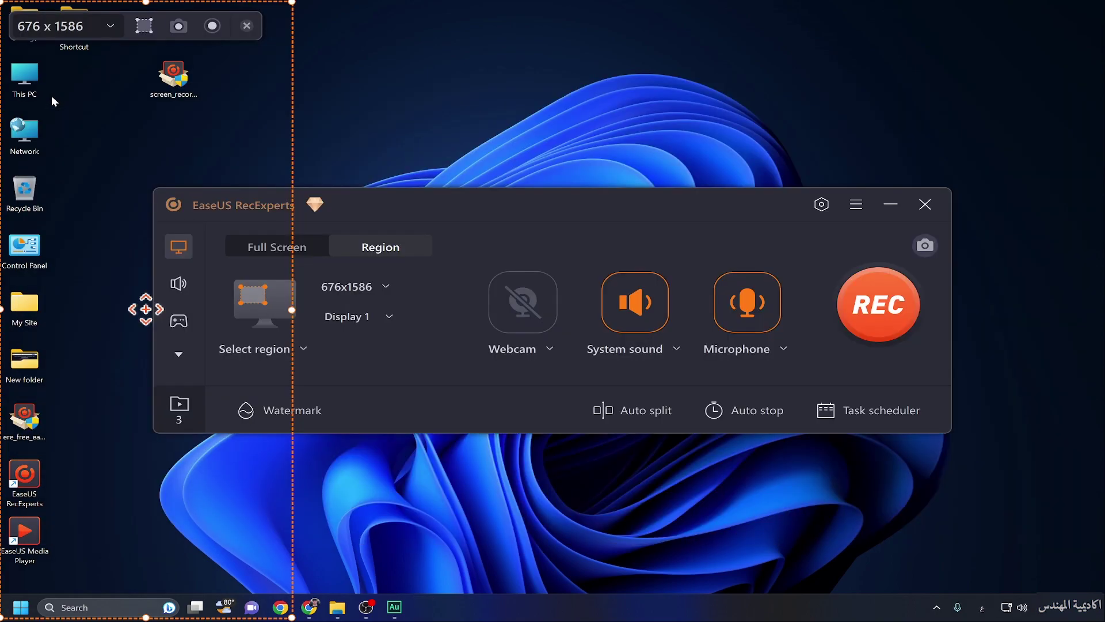
Switch the recording area to Full Screen and view the list of available displays
click(267, 247)
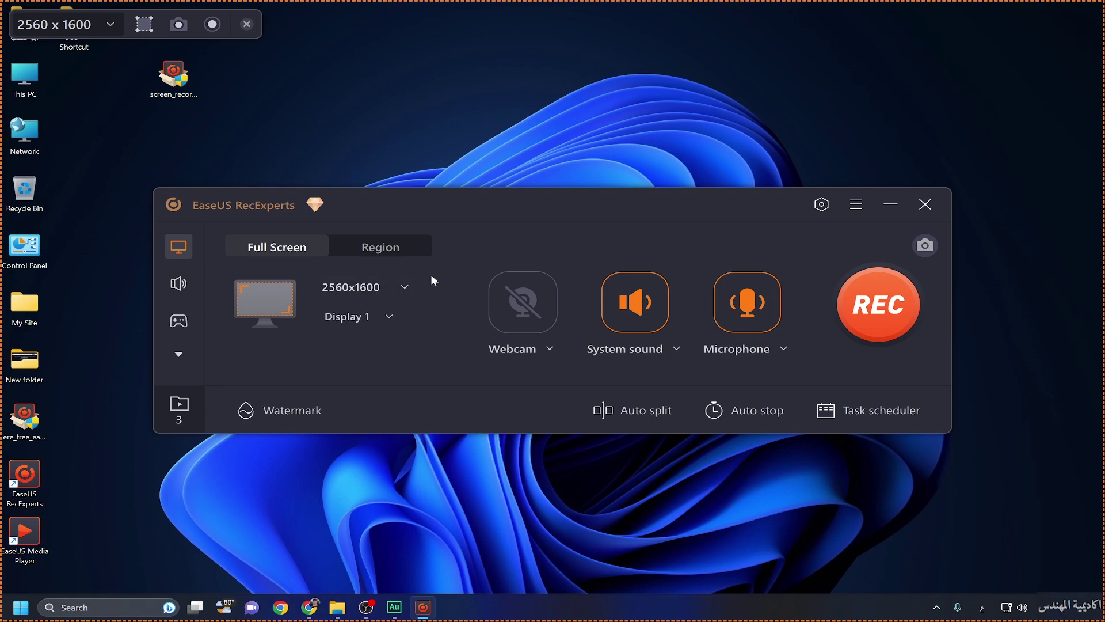
click(377, 318)
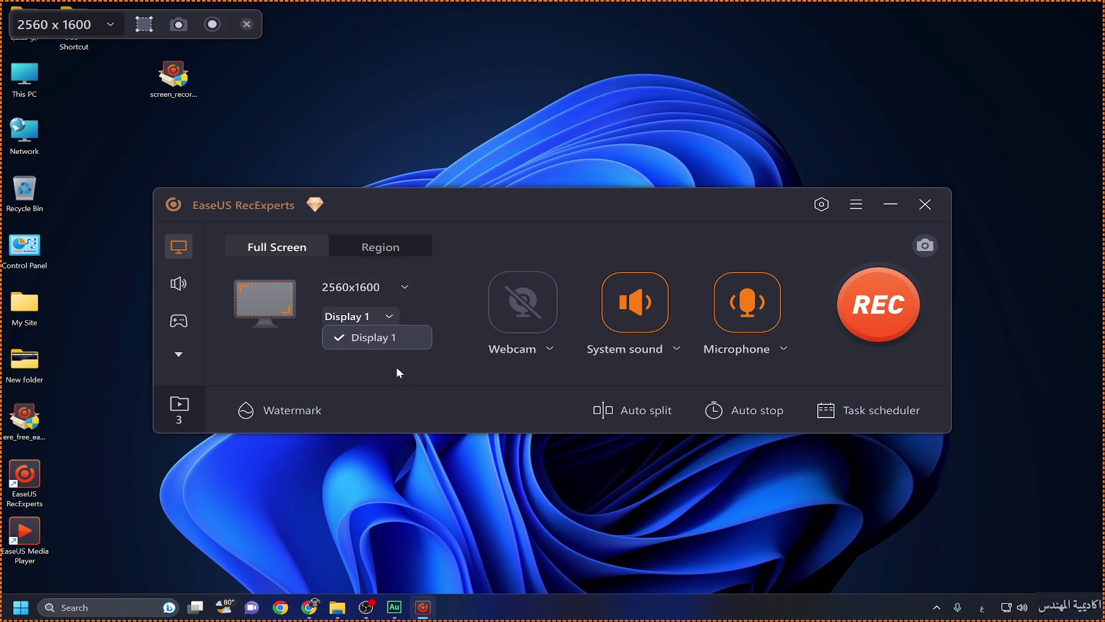
click(413, 378)
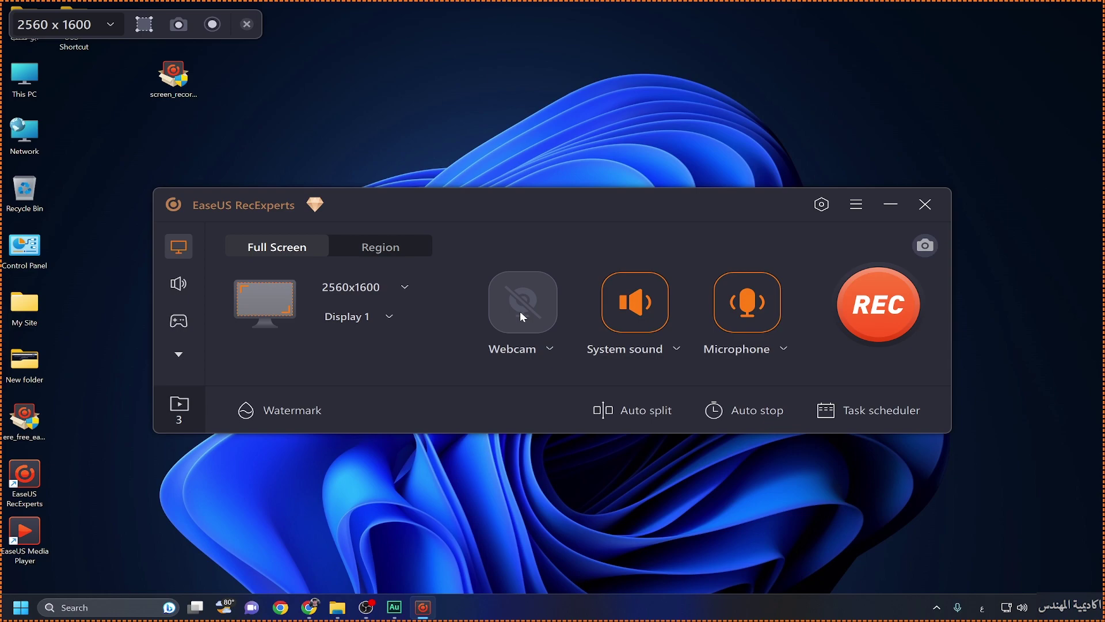
Turn system sound recording off and back on, and do the same with the microphone
click(637, 316)
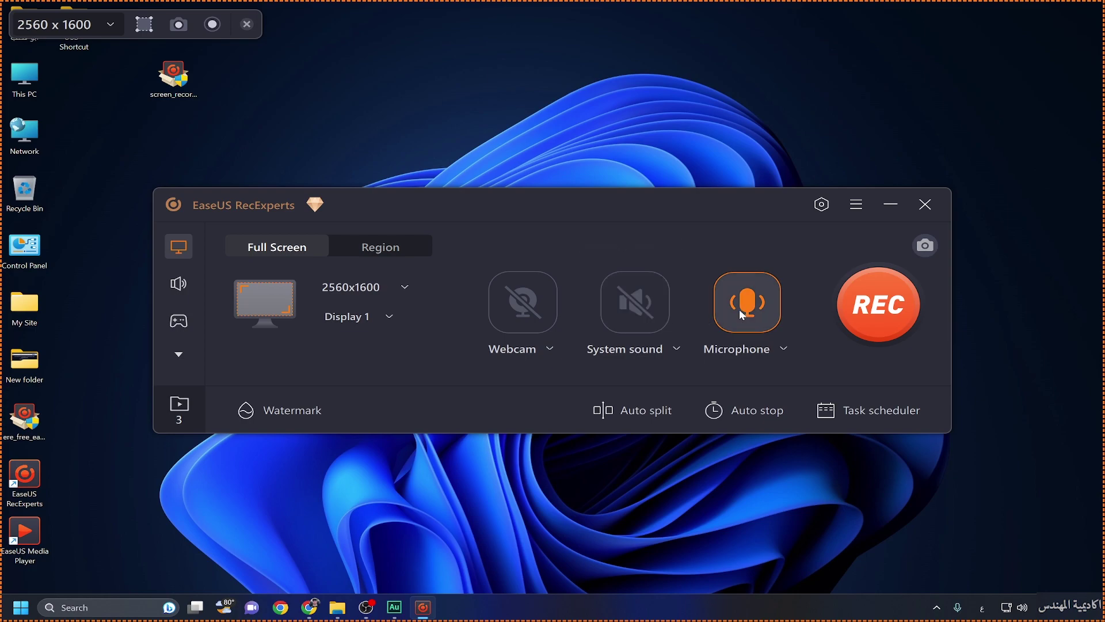
click(631, 307)
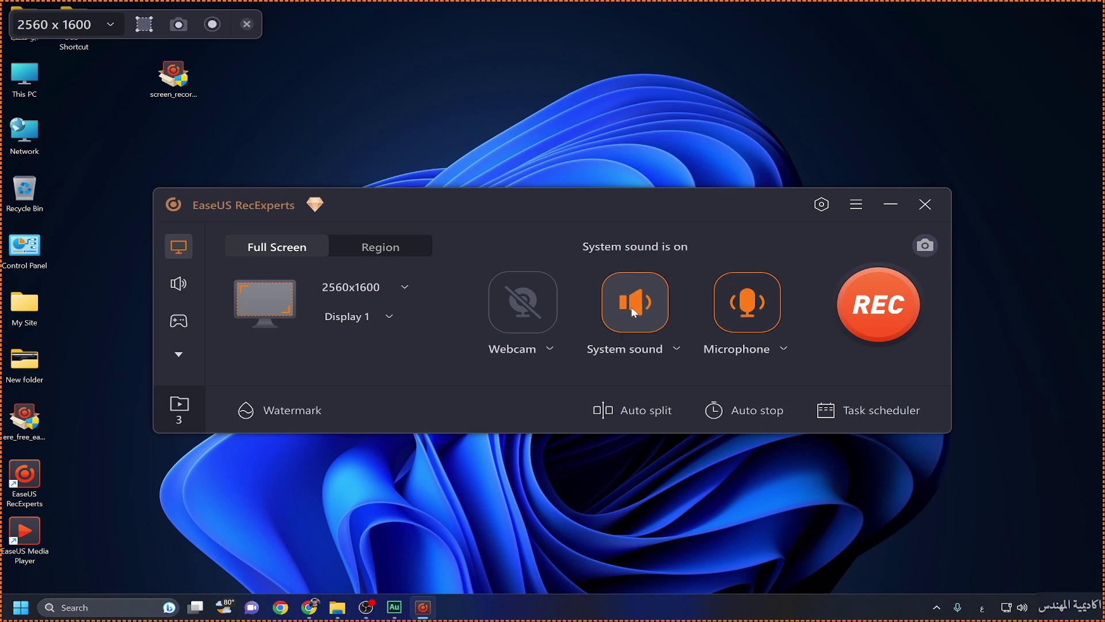
click(750, 302)
click(751, 313)
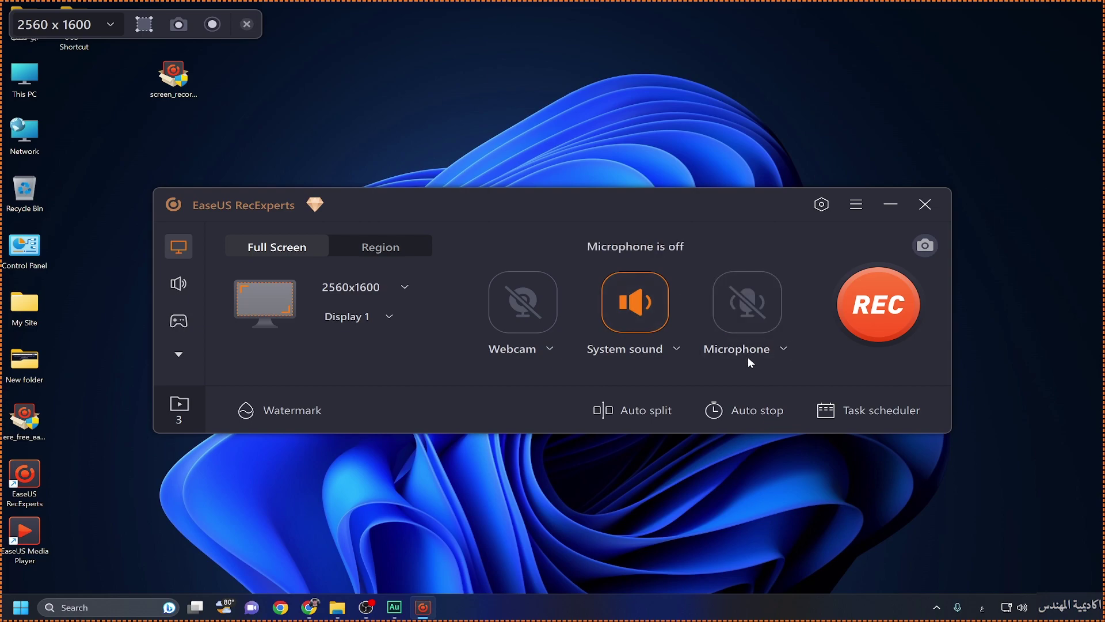
Enable Microphone noise reduction for the recording
click(767, 350)
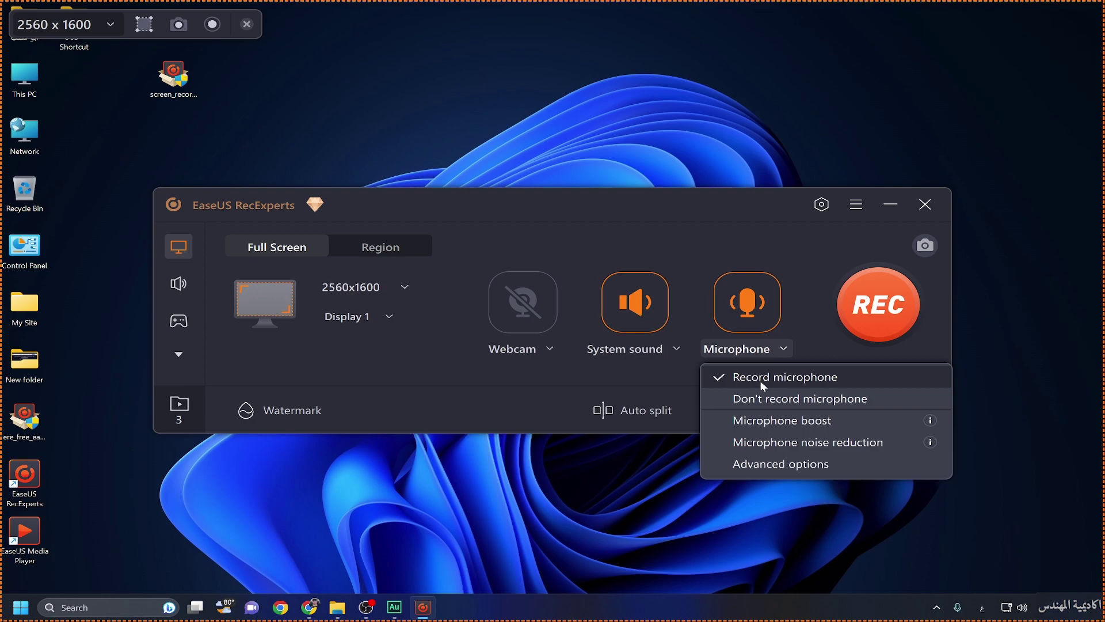
click(758, 443)
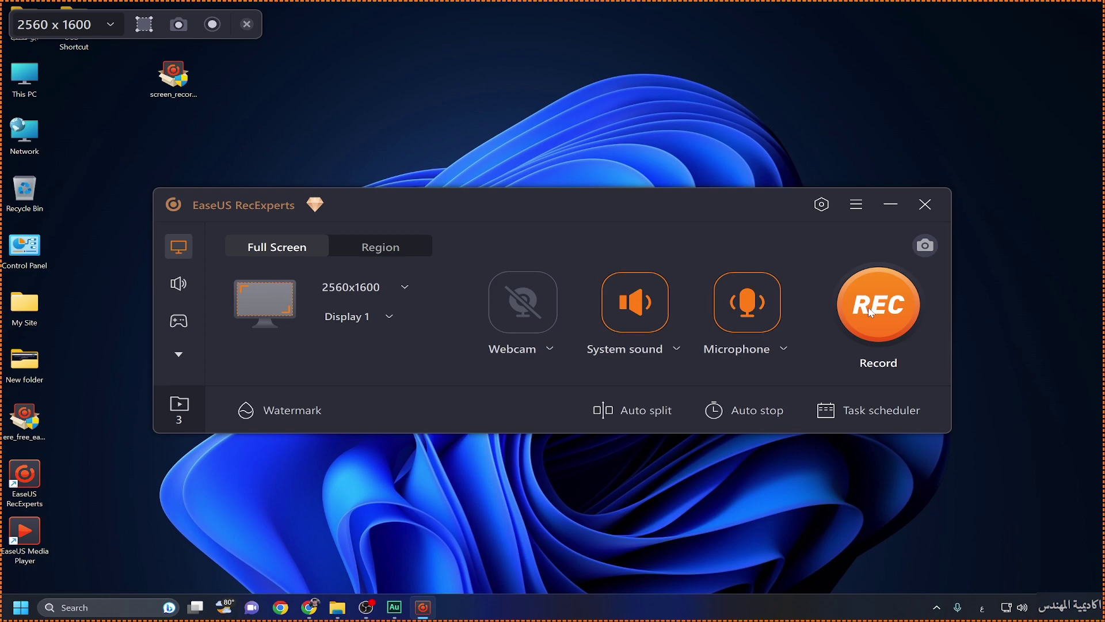
Add a text watermark reading "اكاديمية المهندس" and save and apply it to recordings
click(282, 418)
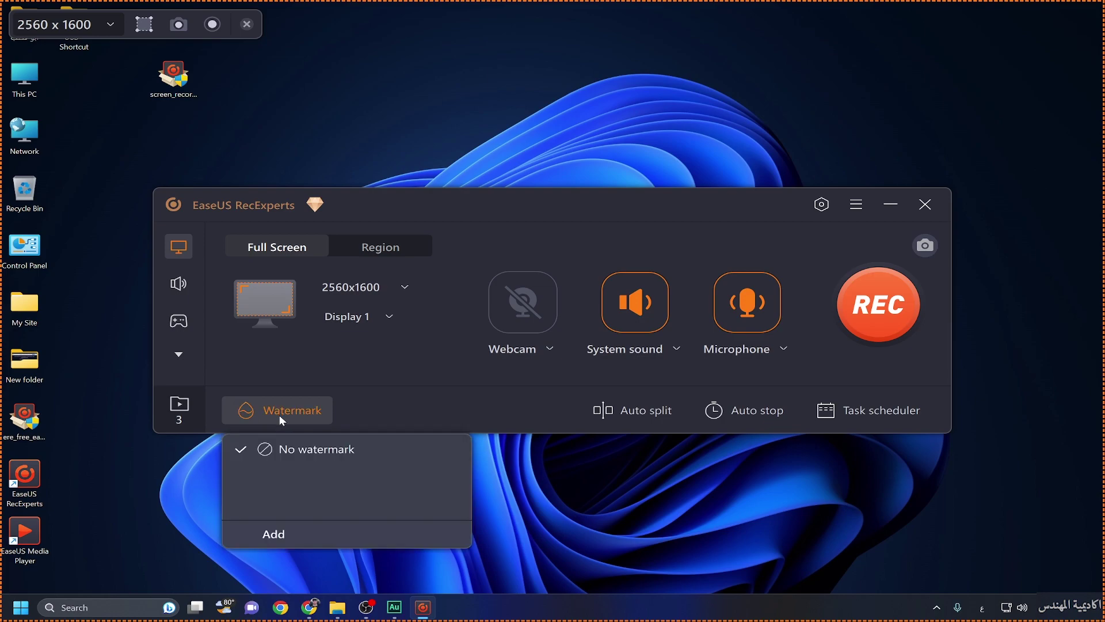
click(276, 536)
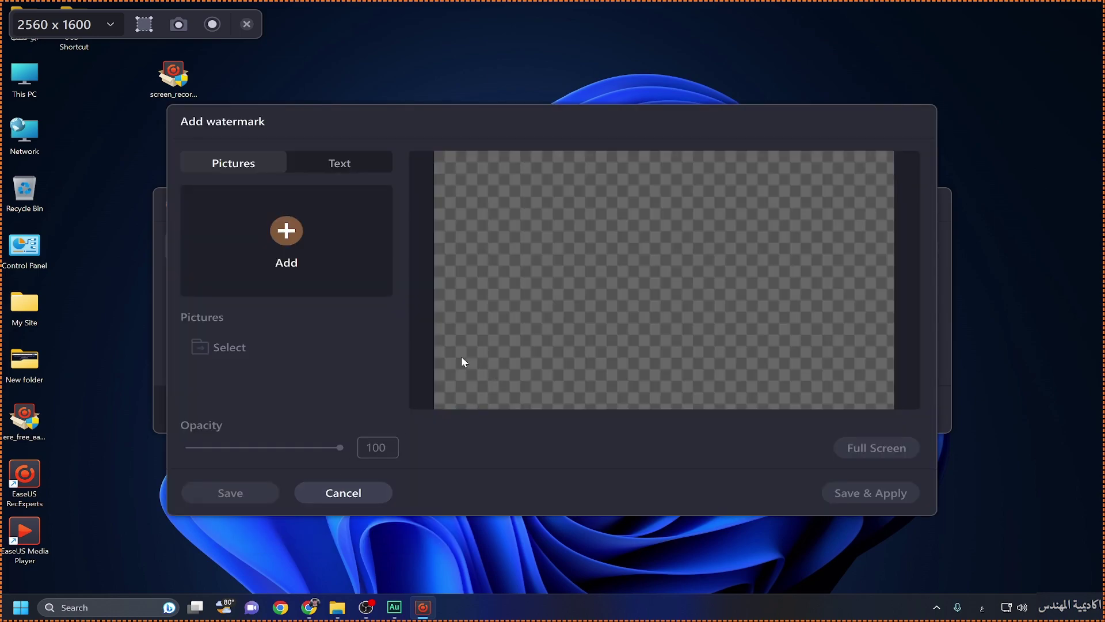
click(337, 165)
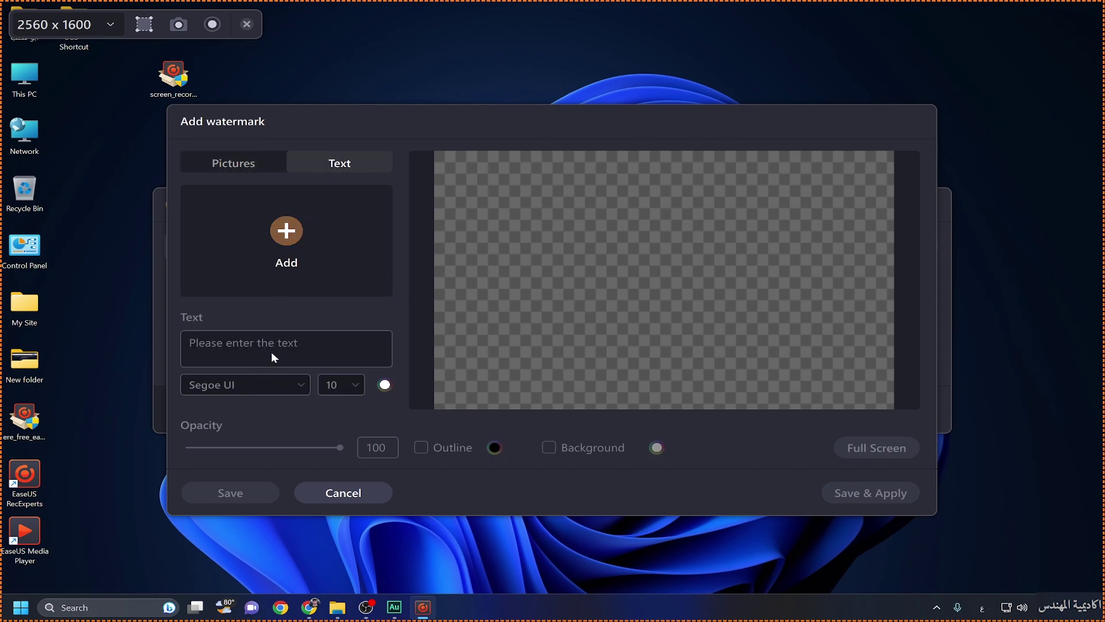
click(296, 233)
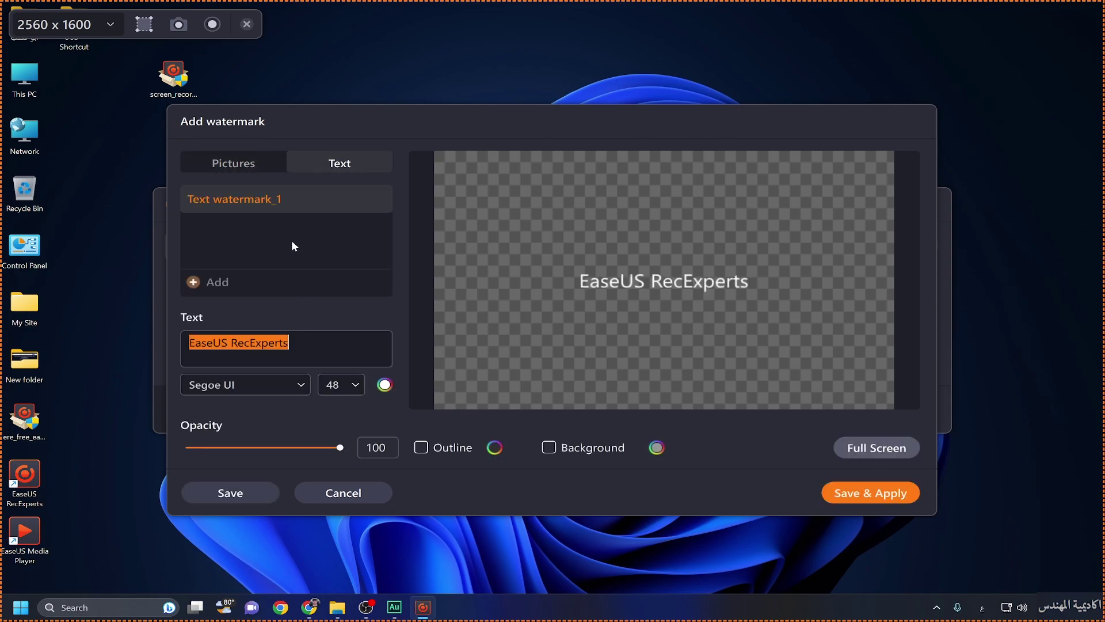
text(اكاديمية المهندس)
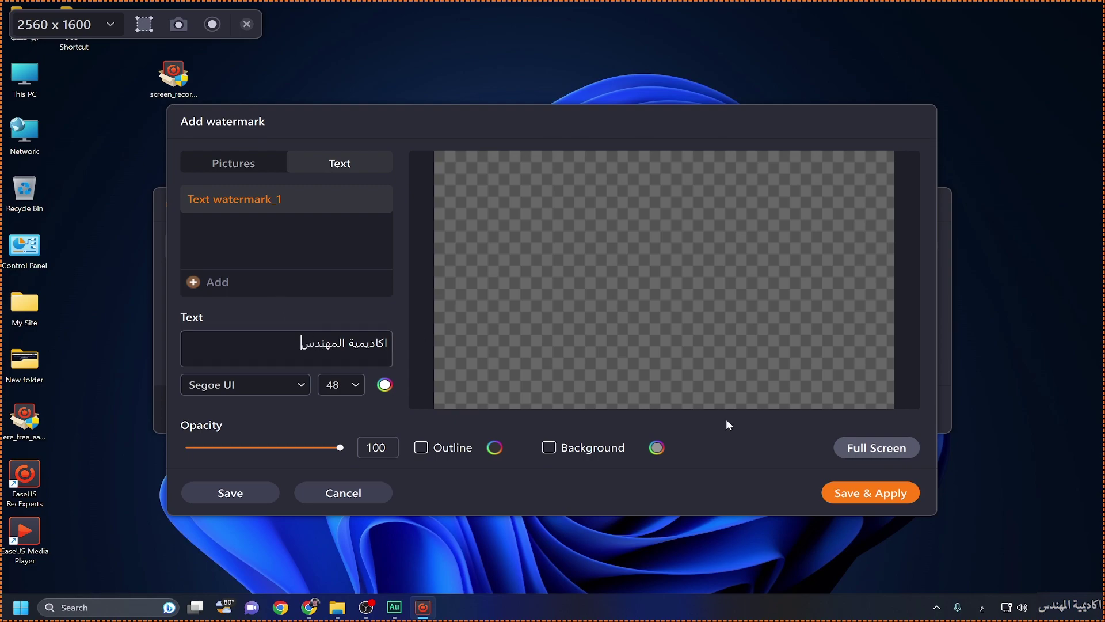
click(849, 493)
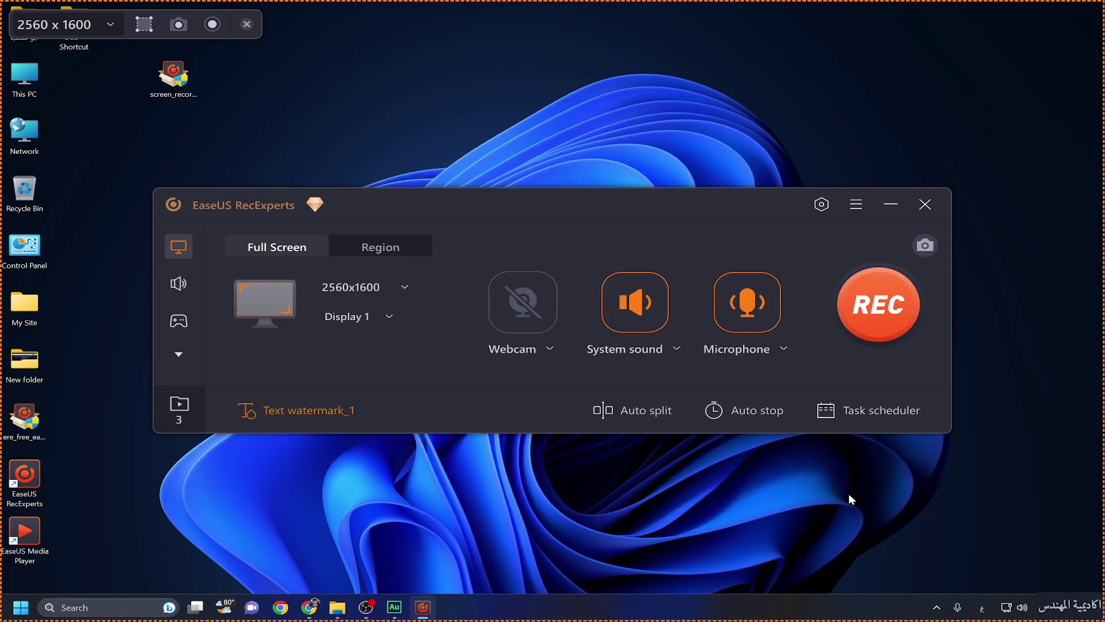
Add a picture watermark using the mkv snapshot JPG image from the Pictures folder
click(286, 407)
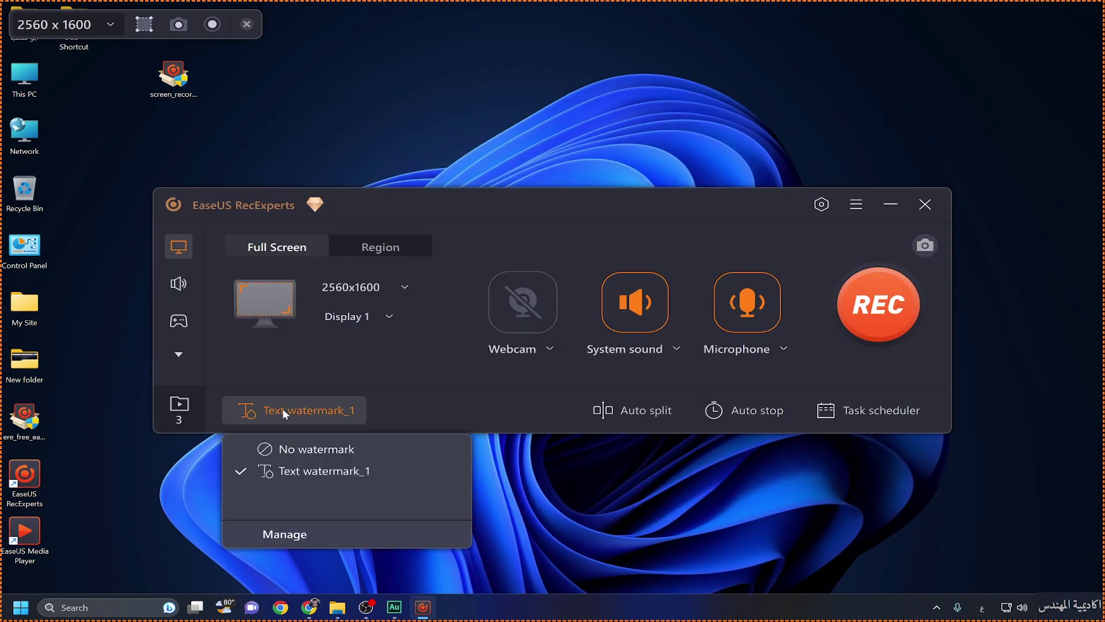
click(282, 538)
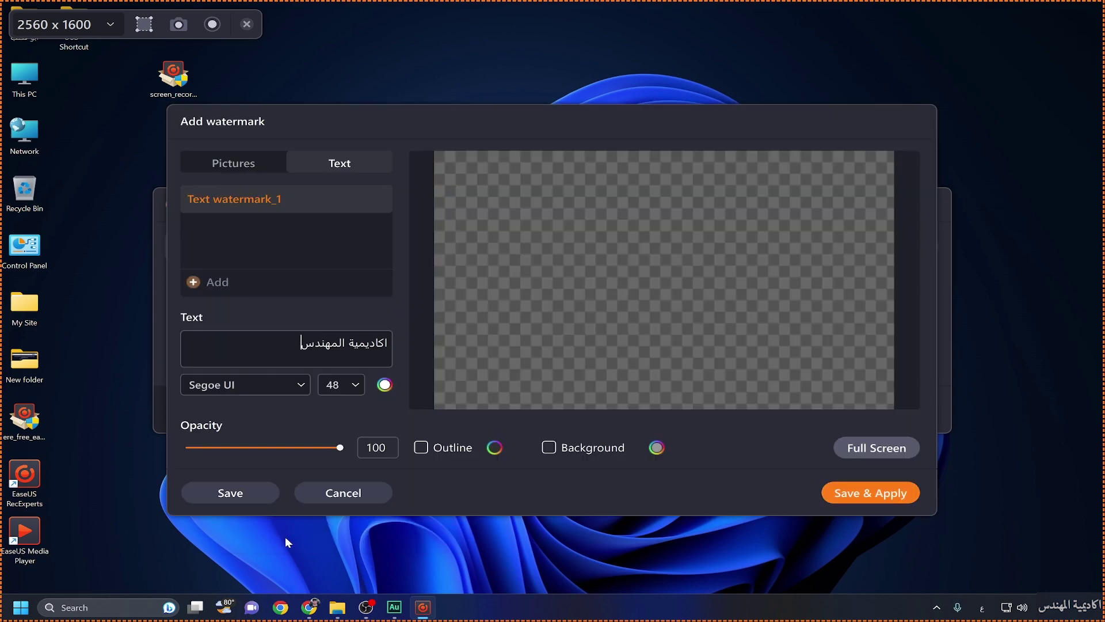
click(243, 167)
click(286, 230)
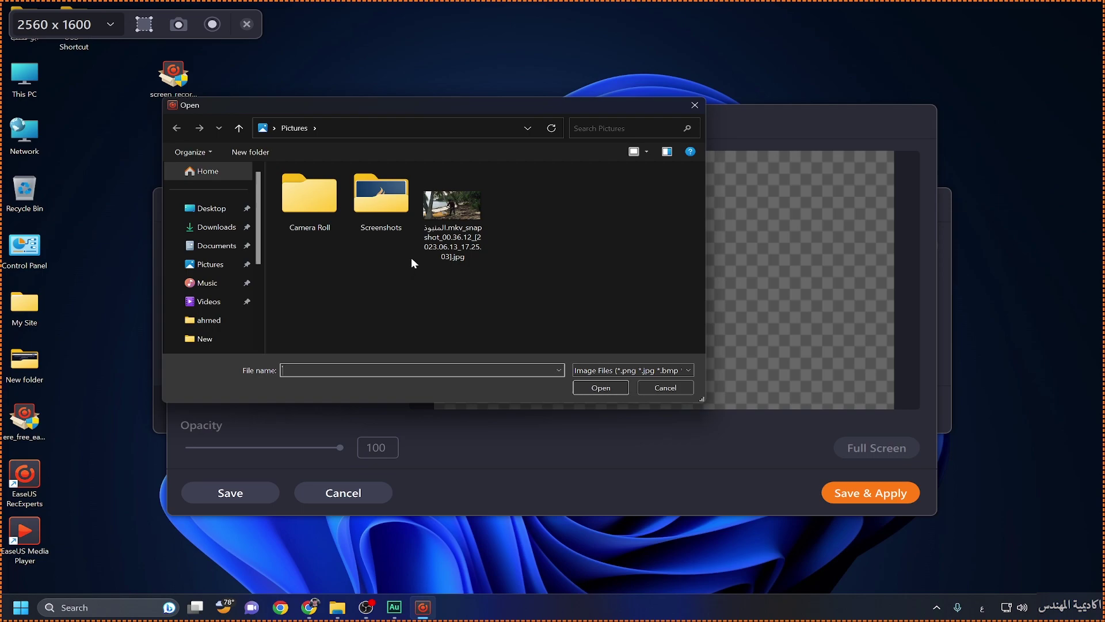
click(456, 228)
double_click(452, 224)
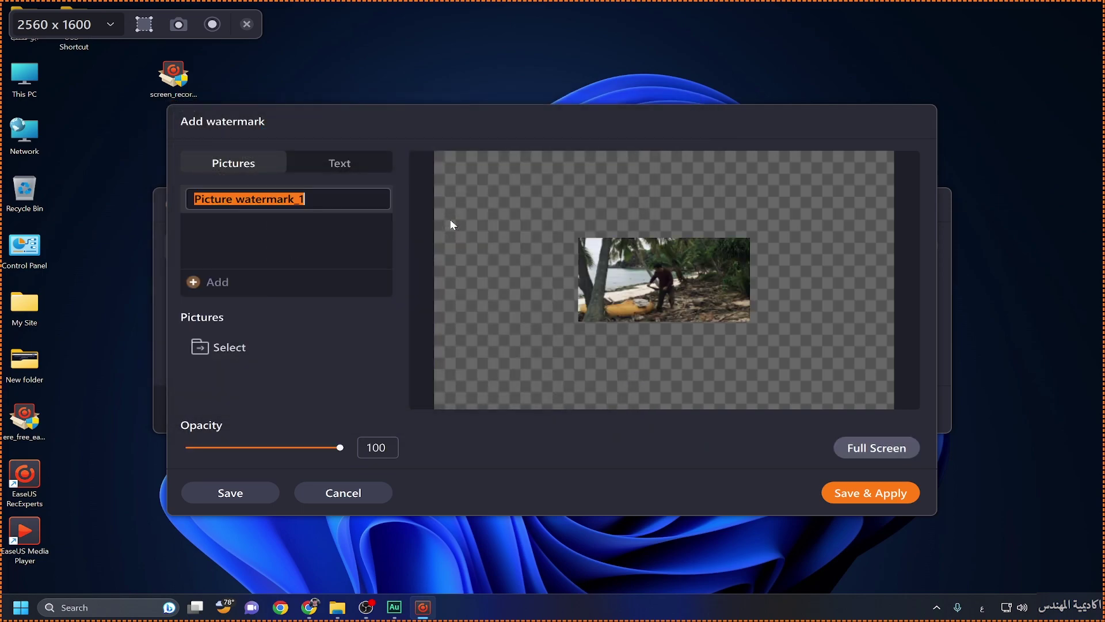
Shrink the watermark picture and place it in the upper-right corner of the frame, then save and apply it
drag(633, 291, 488, 380)
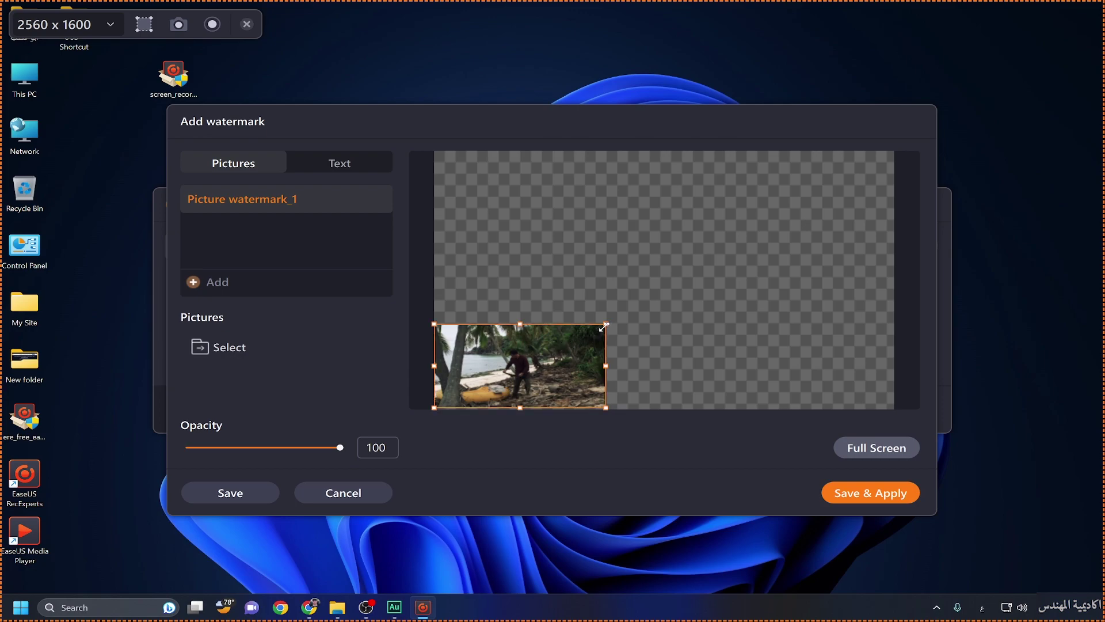
drag(605, 324, 892, 156)
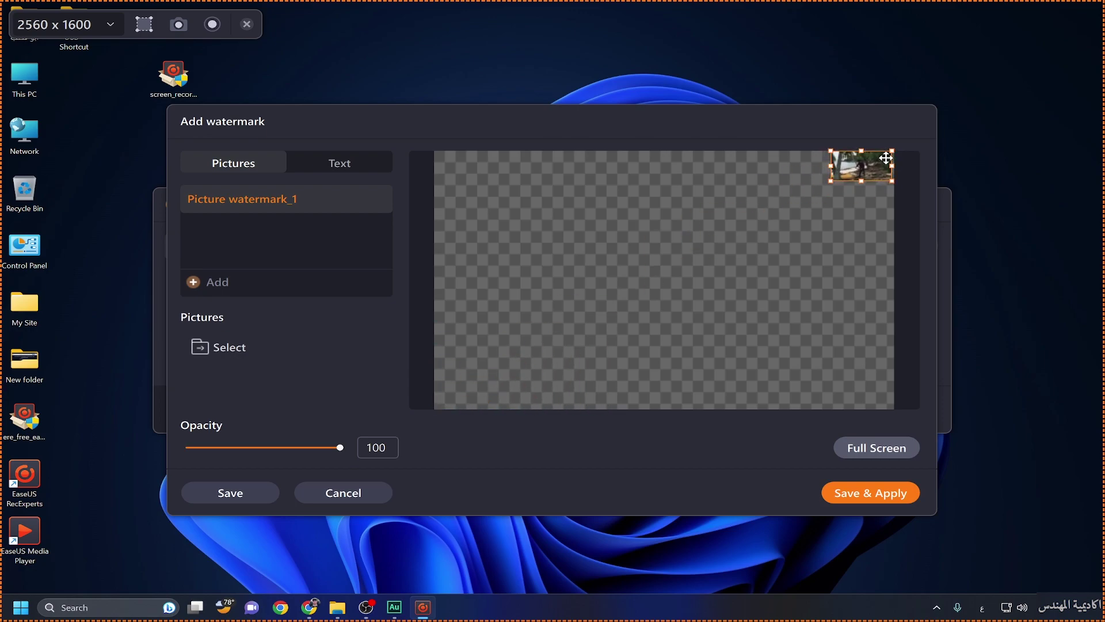
click(852, 496)
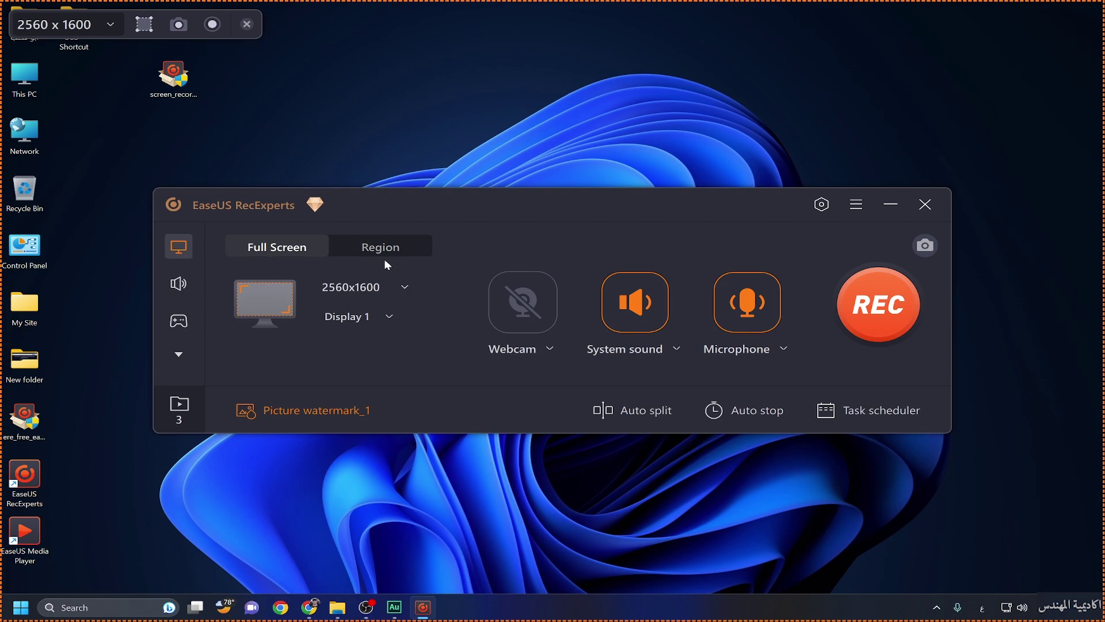
Switch to audio recording mode and set the Windows volume to maximum to test the system sound level
click(180, 285)
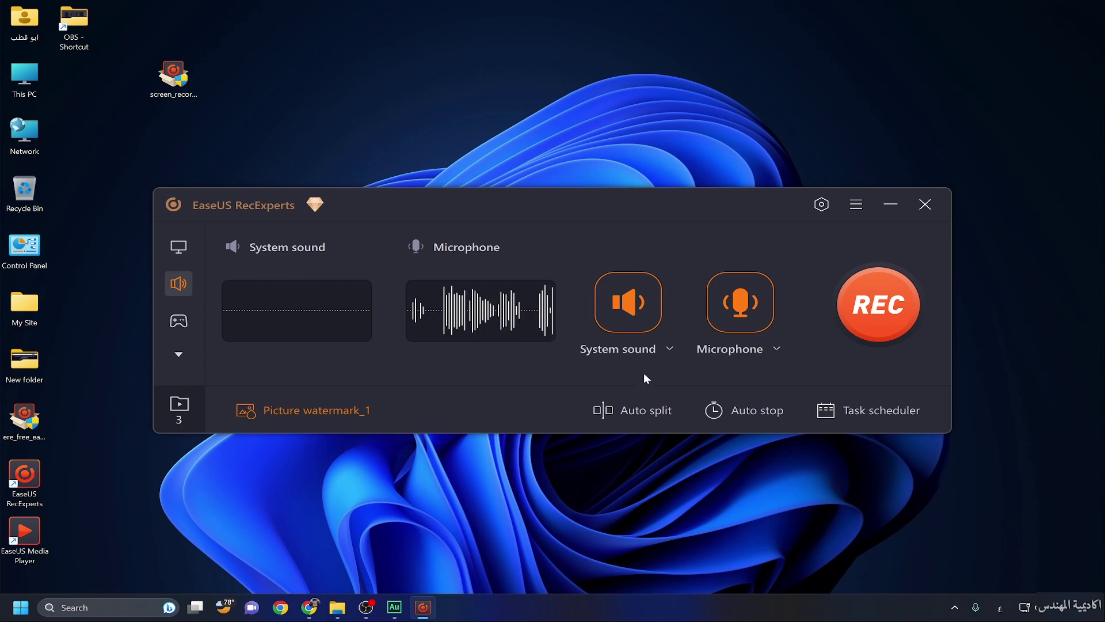
click(1024, 608)
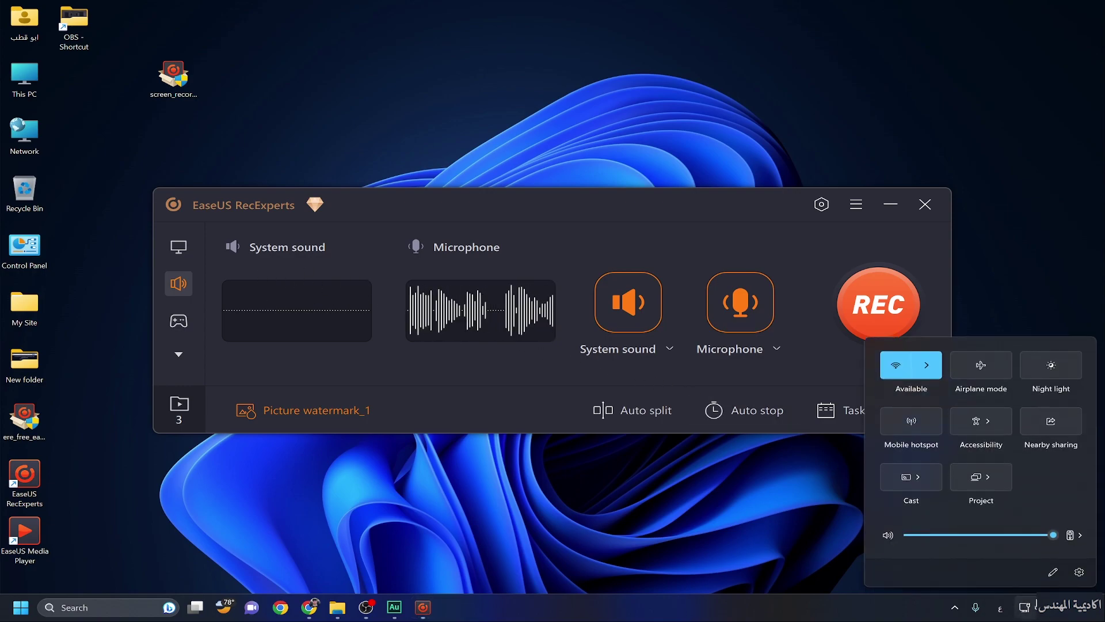
drag(994, 537, 1059, 533)
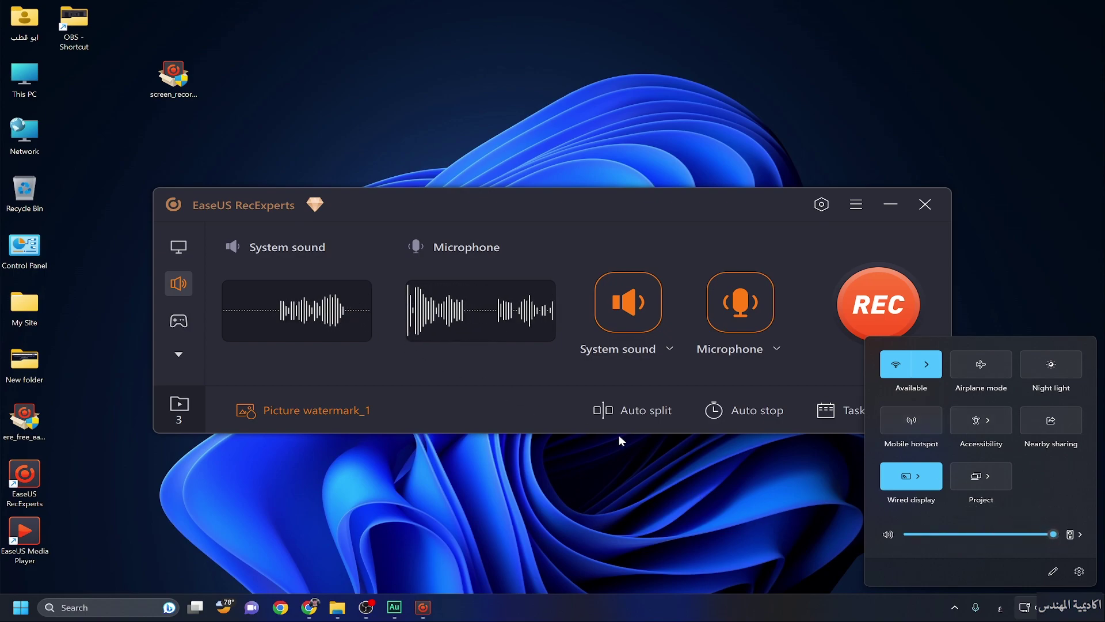
Switch to game recording mode and restart the program with Always run as administrator enabled
click(179, 321)
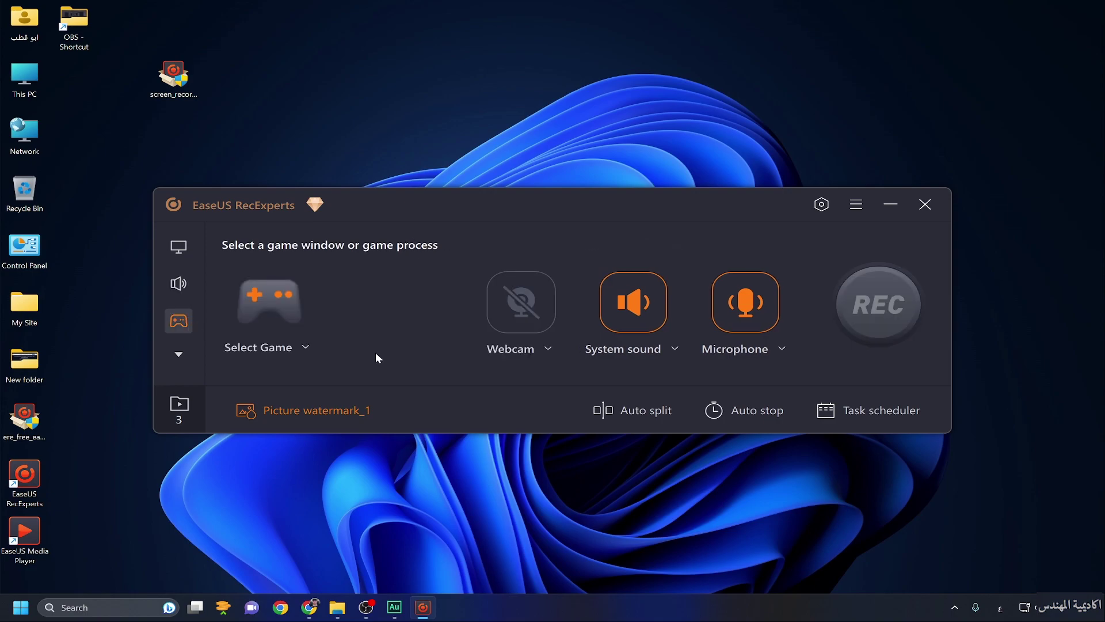
click(304, 350)
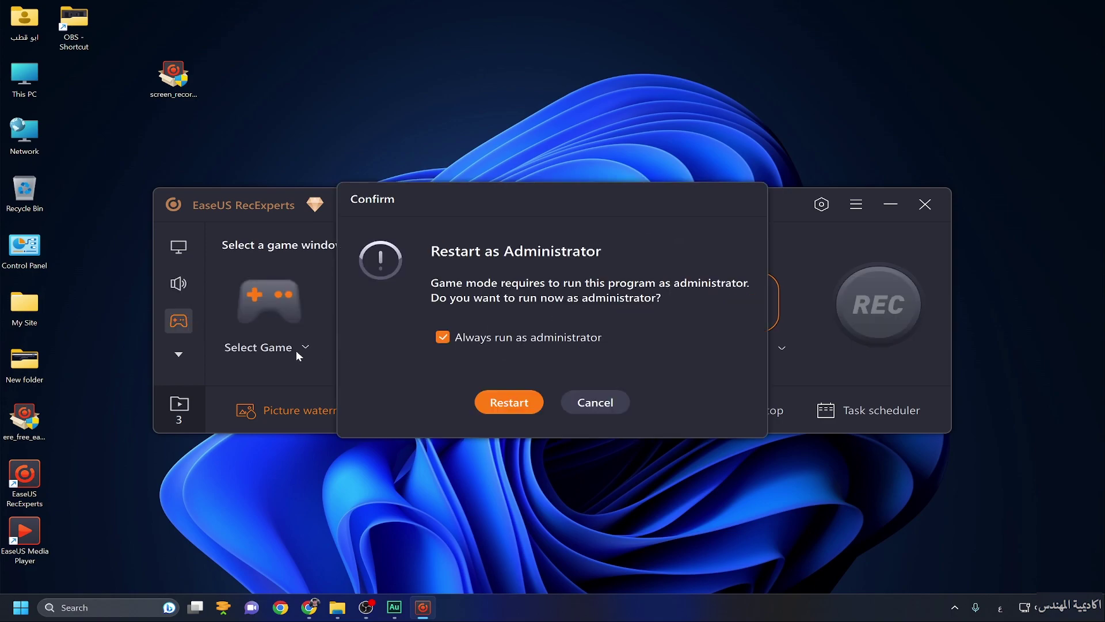
click(509, 402)
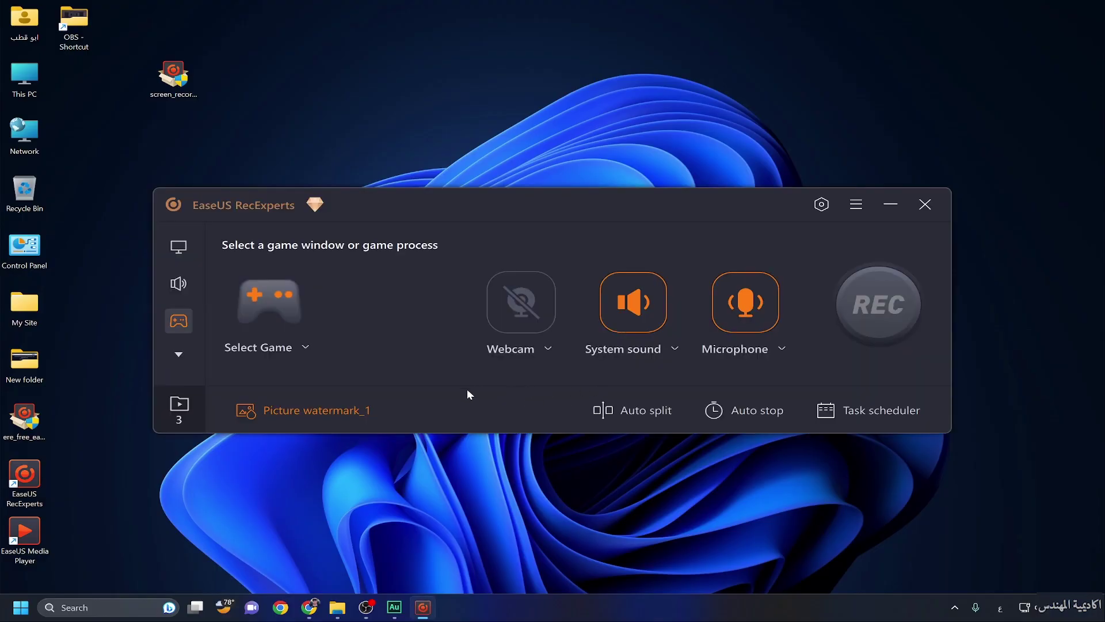
click(278, 349)
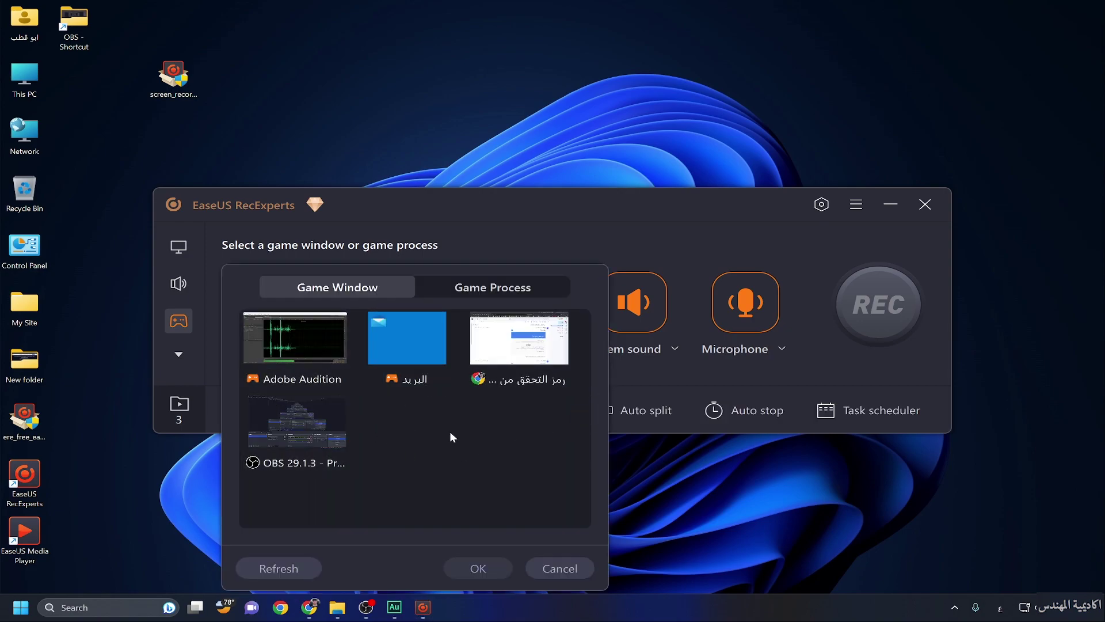
click(329, 425)
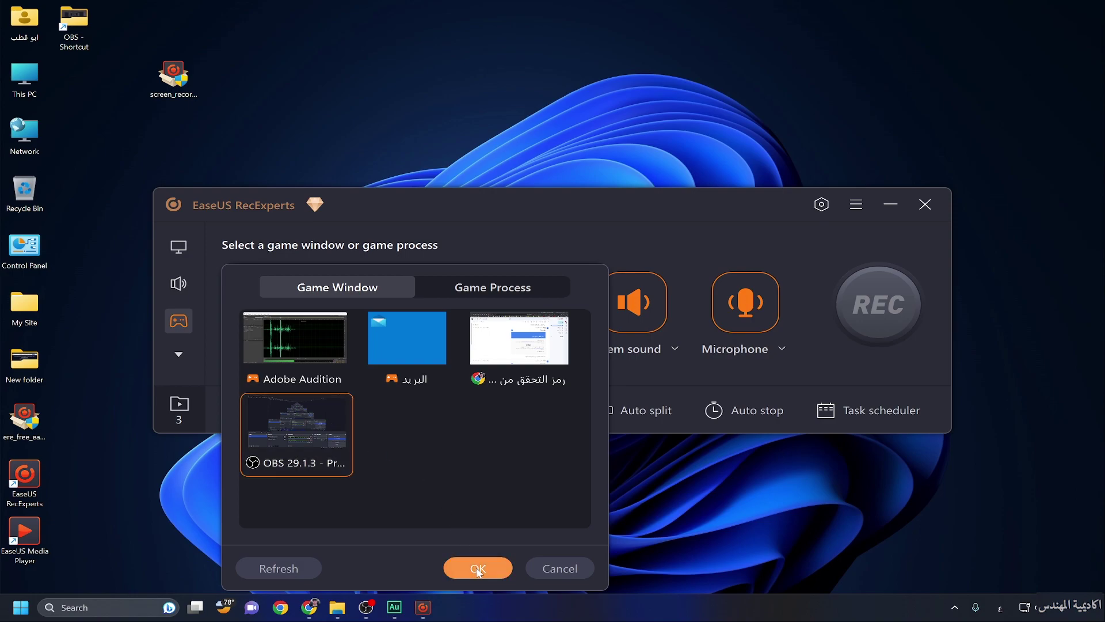
click(551, 569)
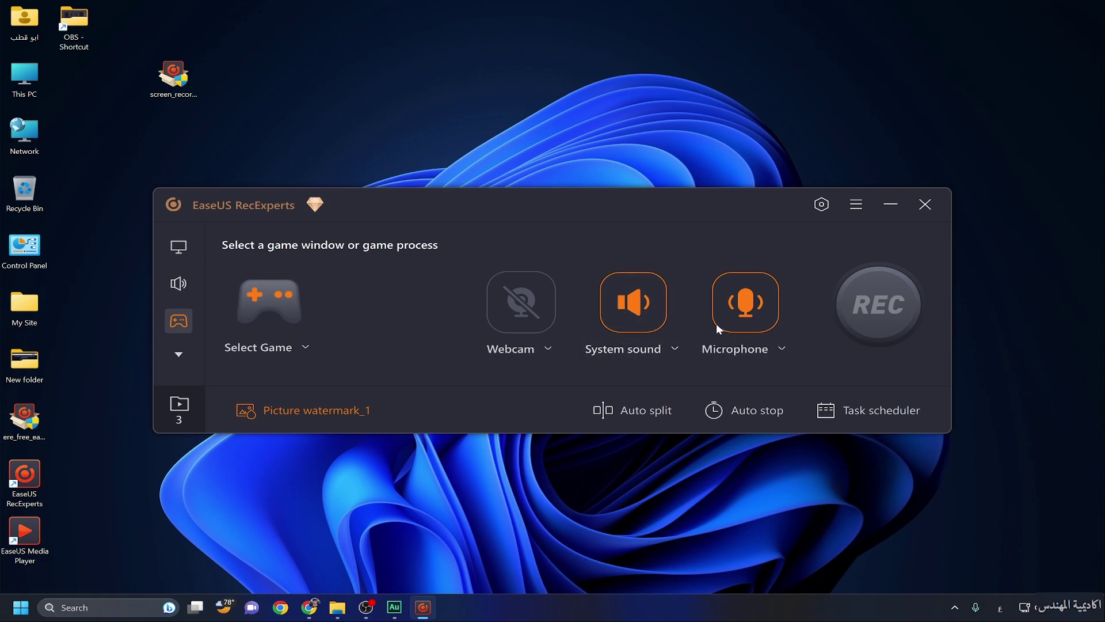
In the advanced sound options, set the system sound volume to 34% and the microphone volume to 100%, and accept
click(675, 350)
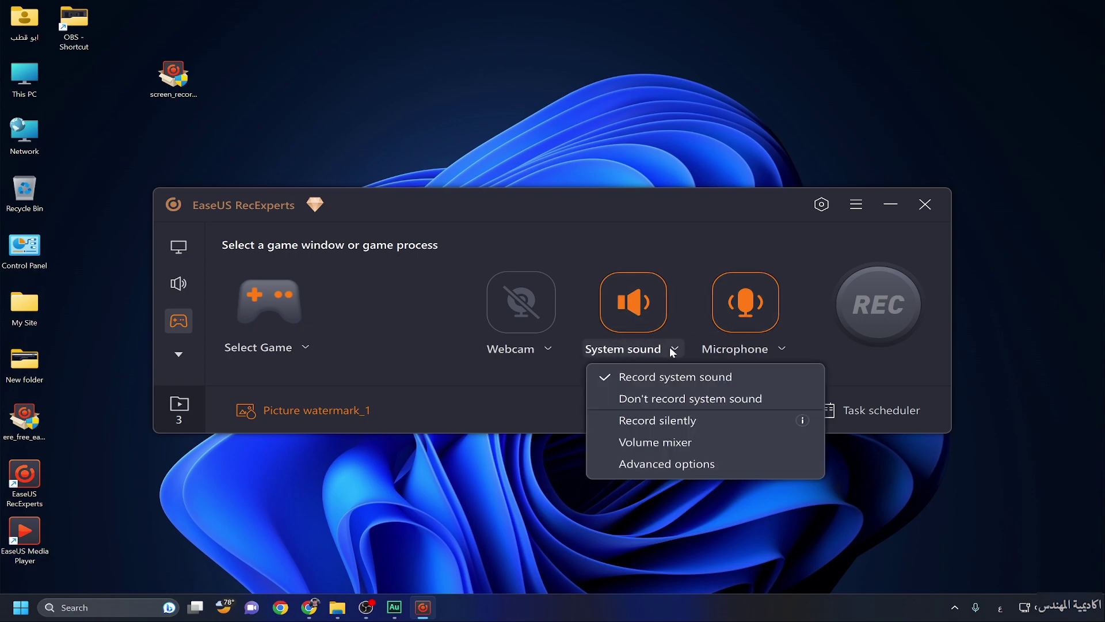
click(661, 466)
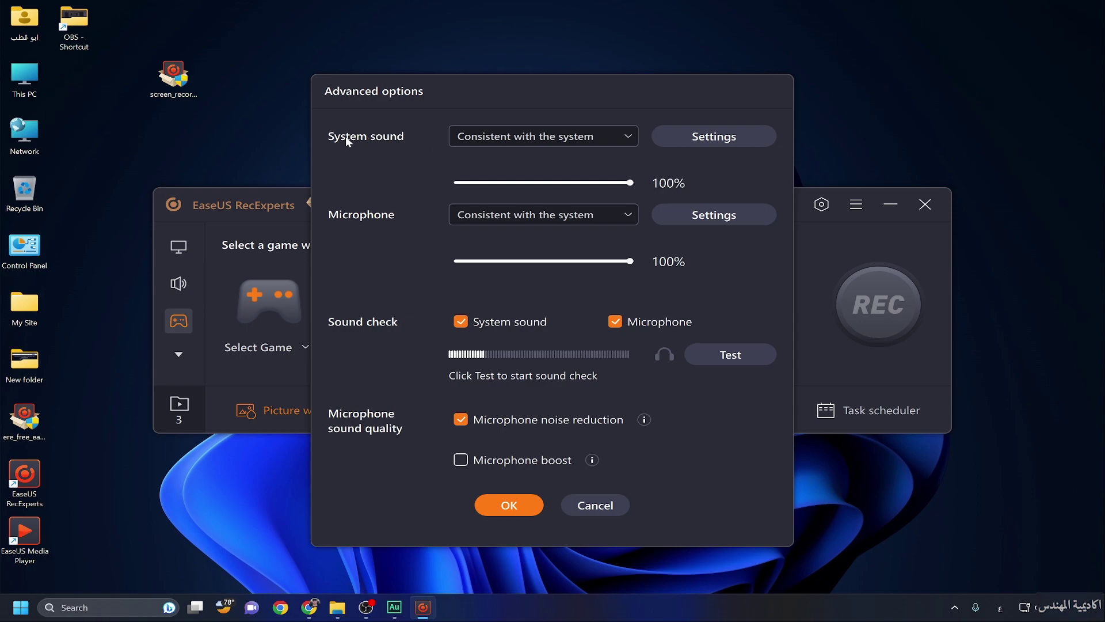
drag(631, 182, 493, 183)
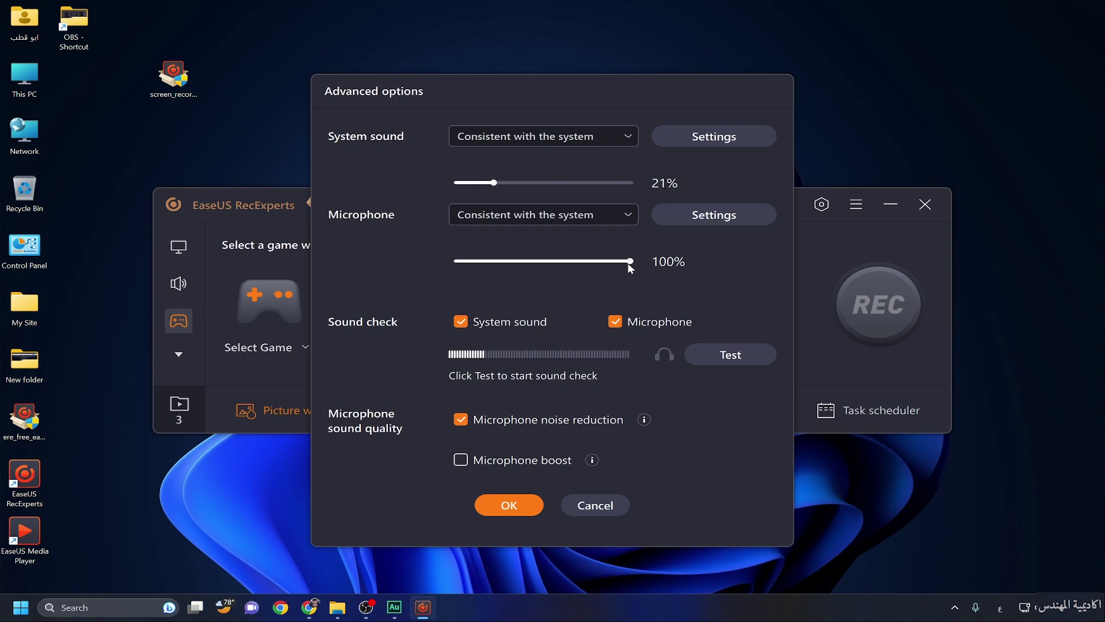
drag(629, 262, 517, 263)
drag(496, 185, 658, 187)
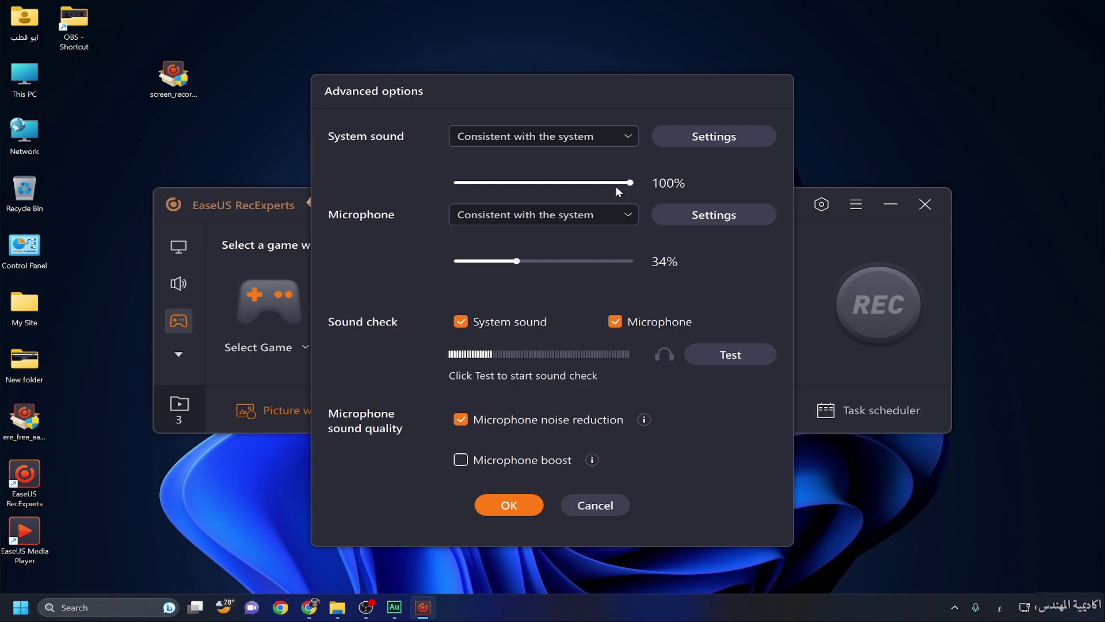
click(518, 183)
drag(518, 262, 679, 264)
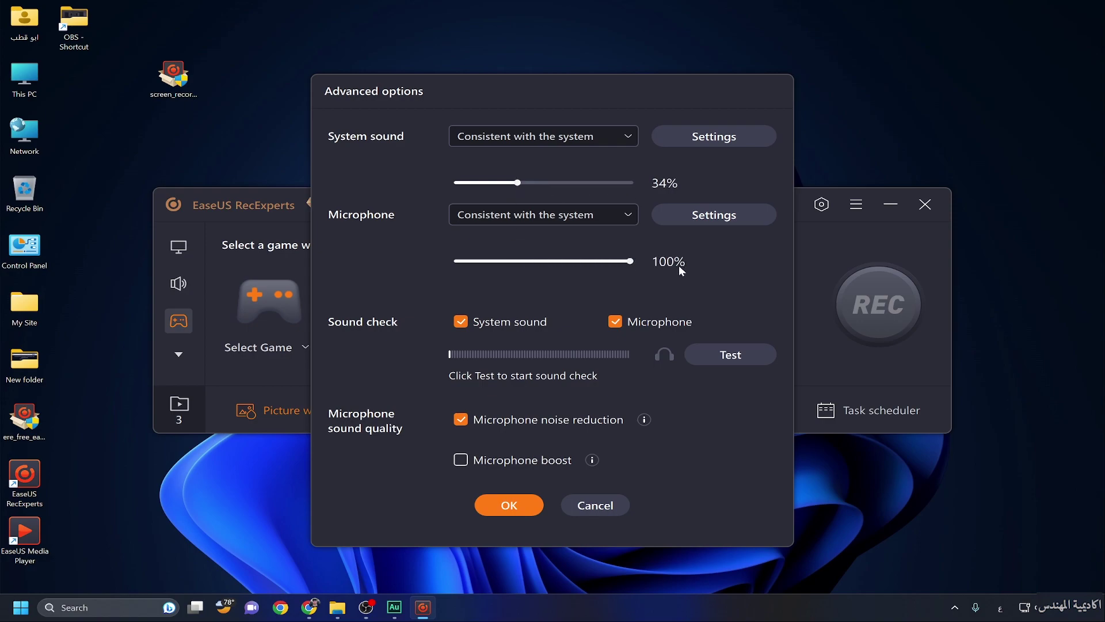
click(527, 500)
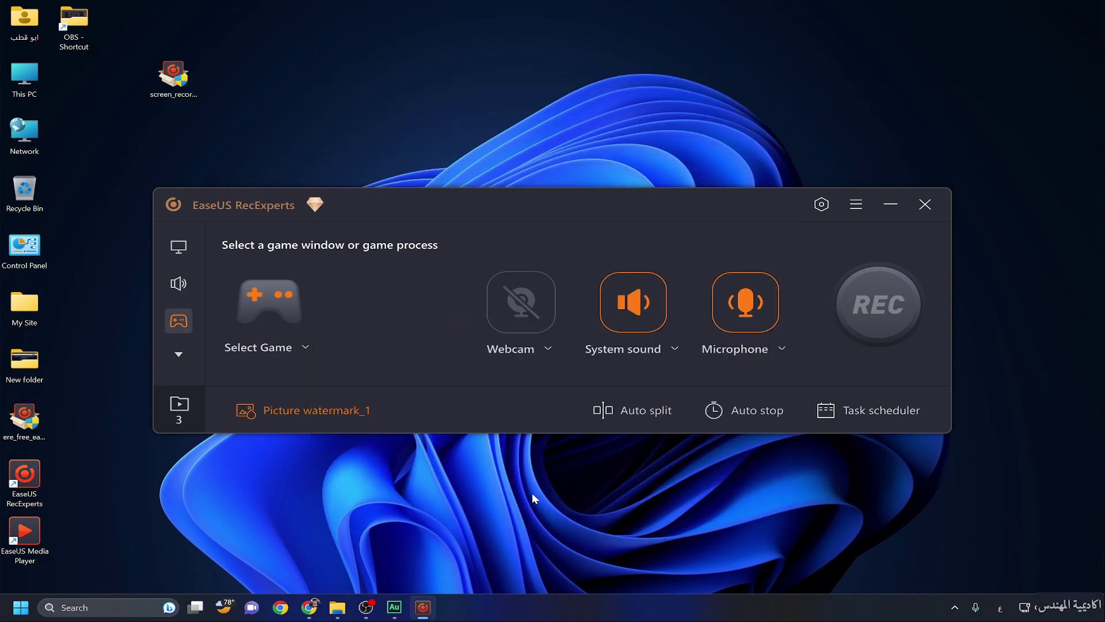
Turn on automatic splitting of recordings and set the split time to 10 minutes
click(621, 410)
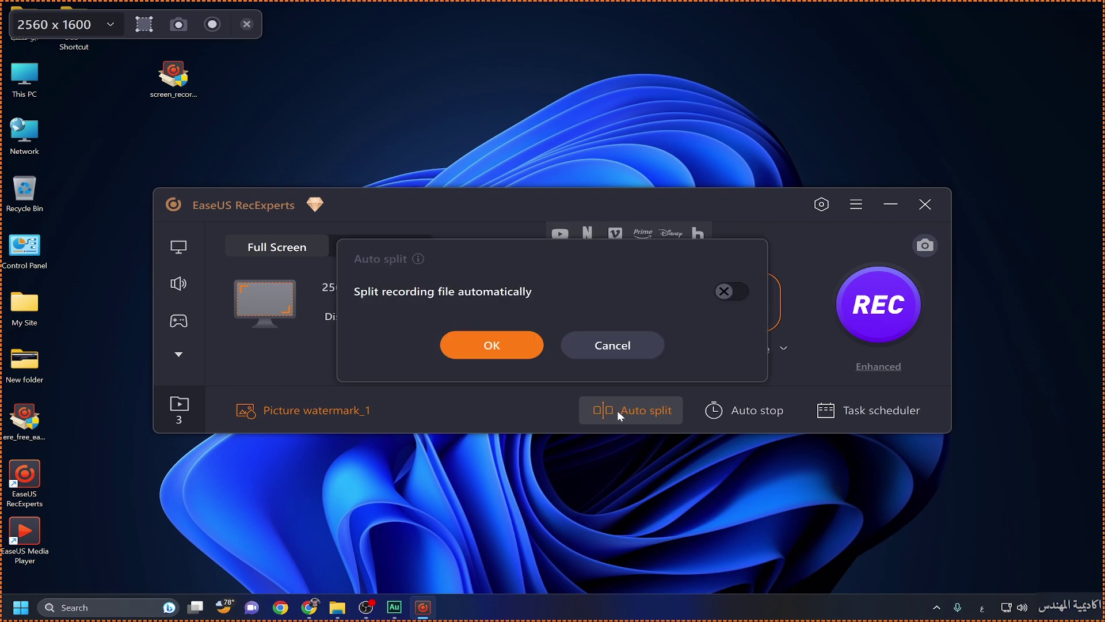
click(731, 291)
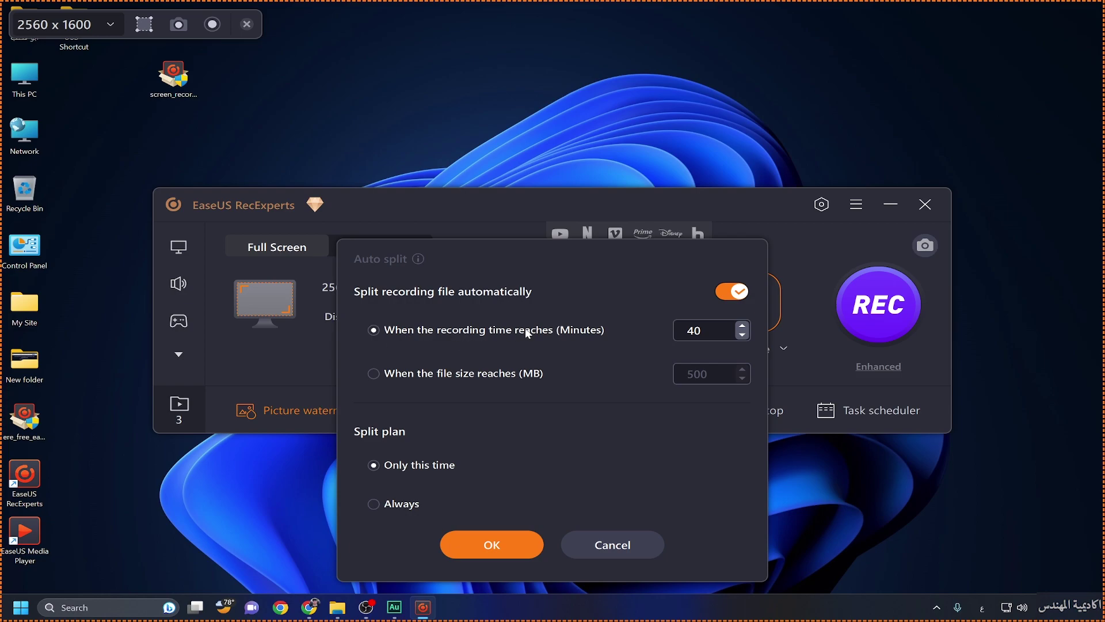
double_click(694, 330)
text(10)
Try splitting by a file size of 2000 MB with the Always and Only this time plans, and cancel the auto split settings
click(375, 375)
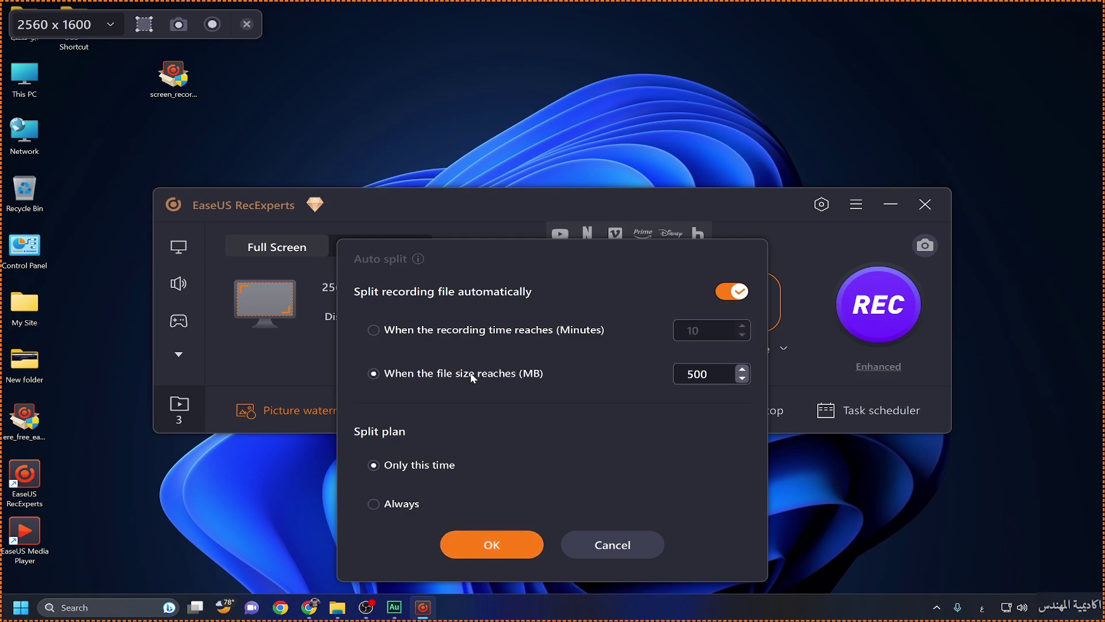
key(ctrl+a)
text(2000)
click(374, 505)
click(397, 467)
click(612, 548)
Turn on automatic stopping and set the recording time limit to 02:00:00
click(754, 412)
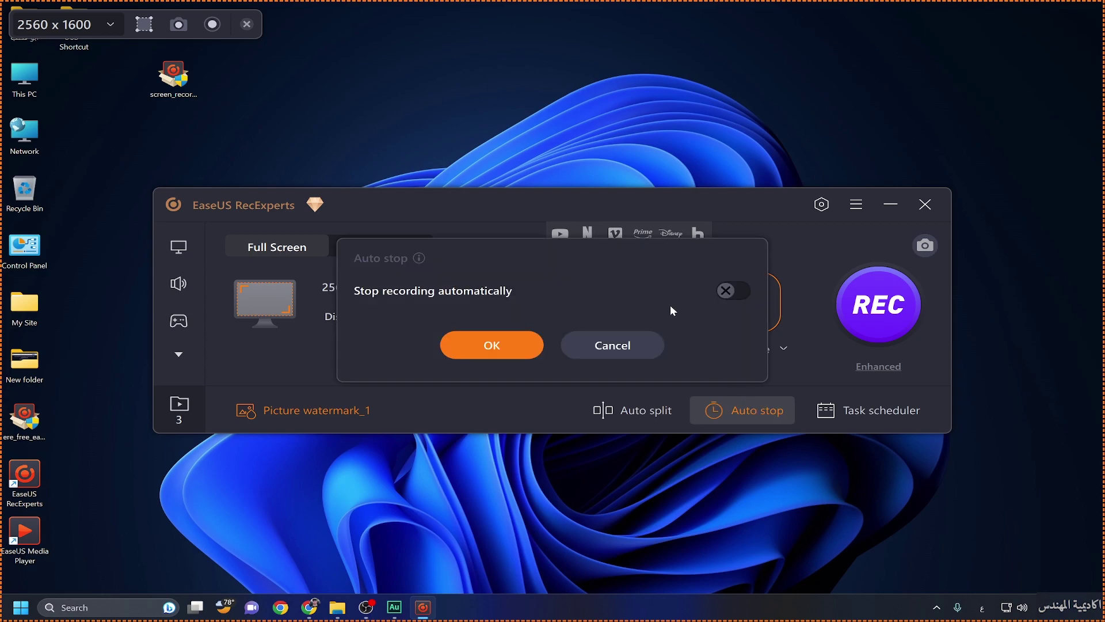
click(734, 293)
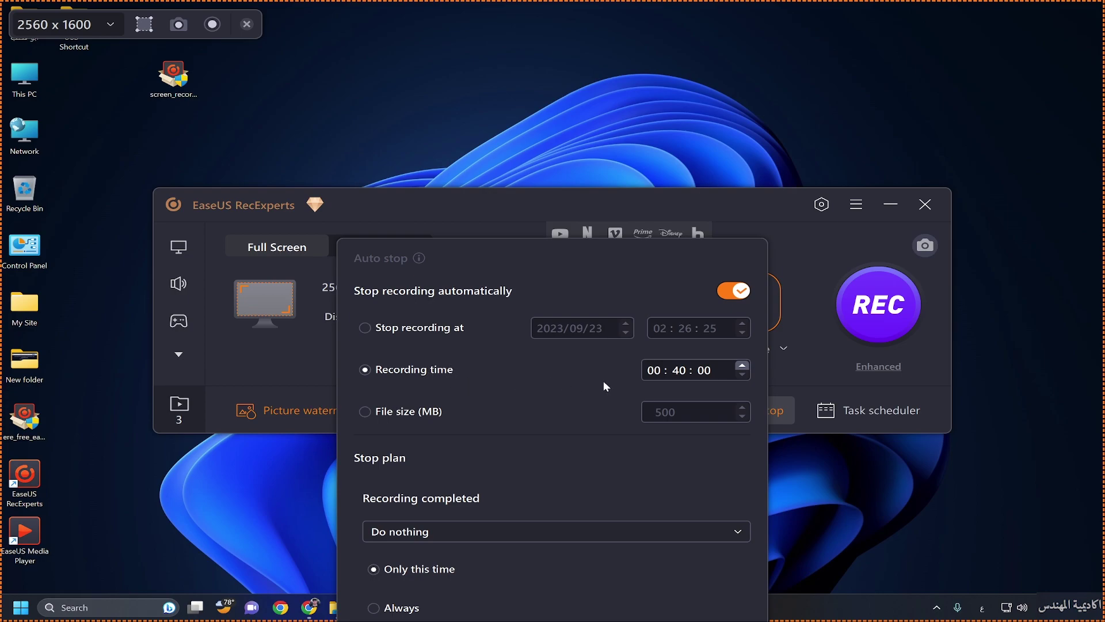
click(666, 371)
text(02)
click(679, 370)
text(00)
Switch the auto stop condition to a file size of 1024 MB and move the dialog up to show all its options
click(389, 412)
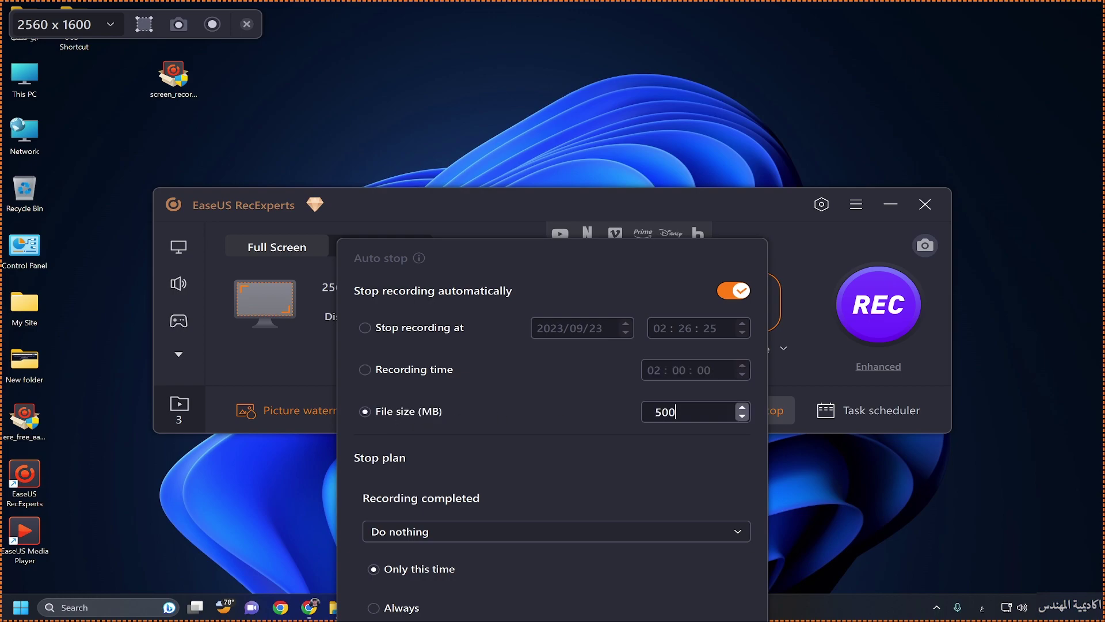
double_click(667, 411)
text(1024)
drag(536, 257, 517, 135)
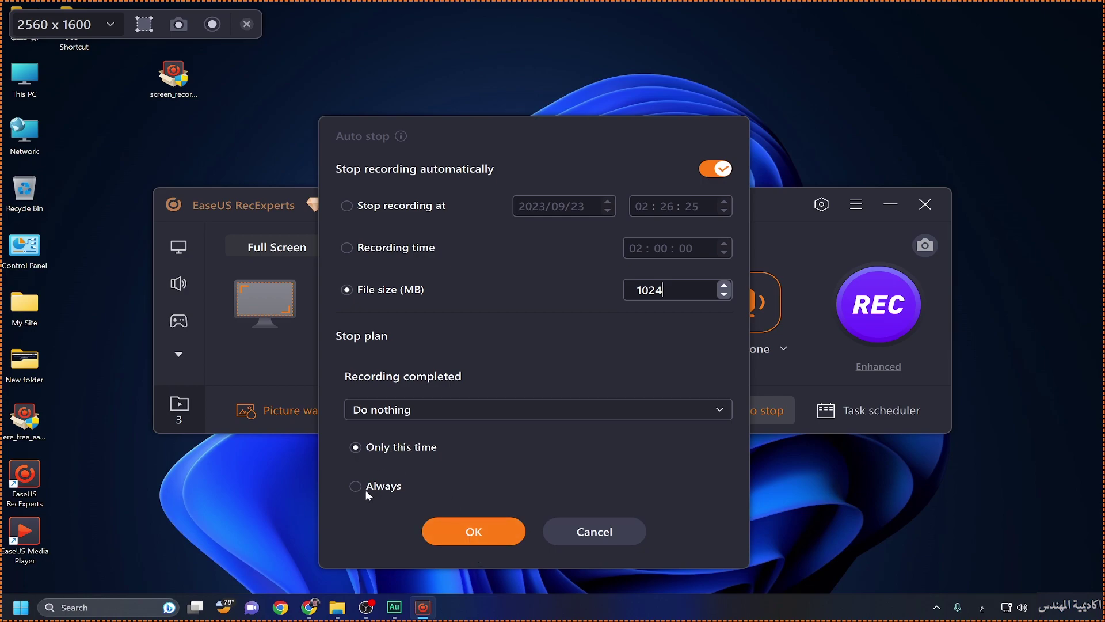
Examine the recording-completed actions and the Stop recording at option, and cancel the auto stop settings
click(406, 409)
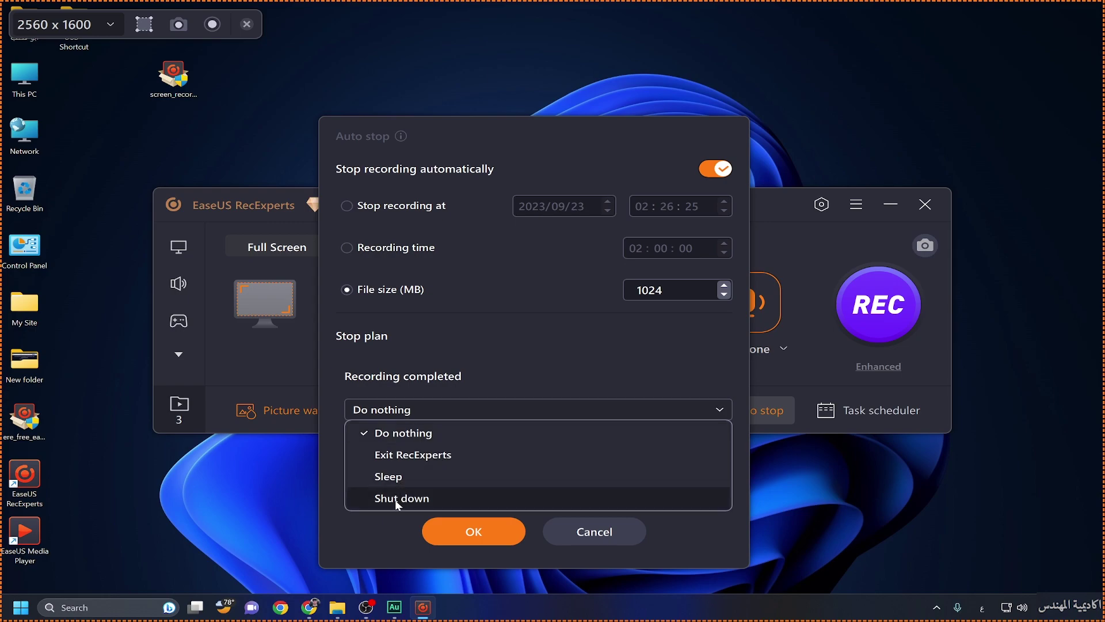
click(403, 433)
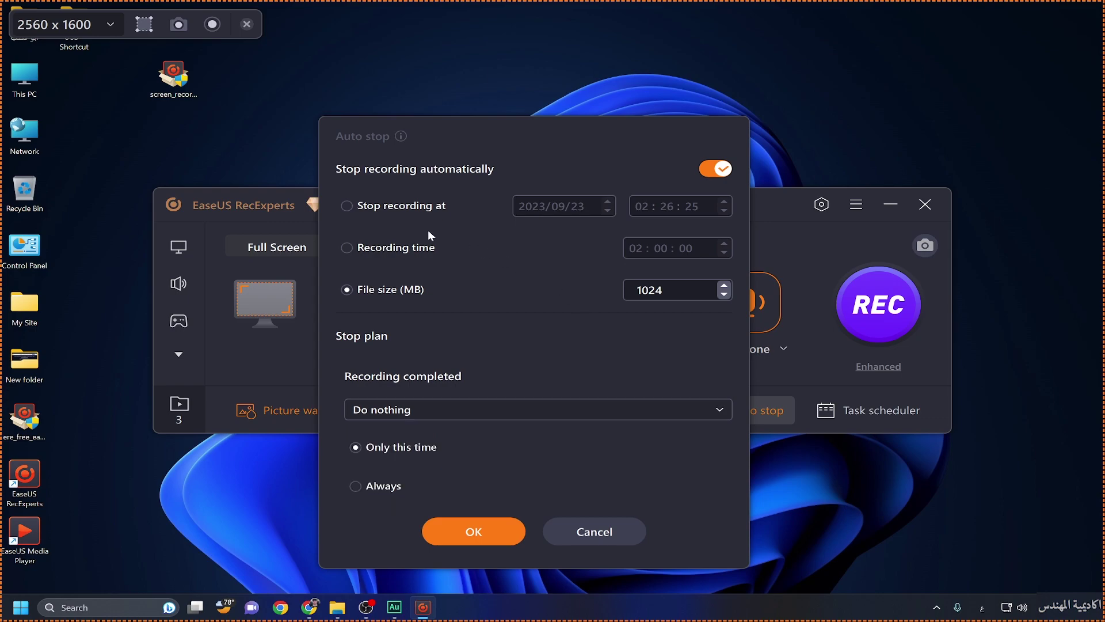
click(348, 206)
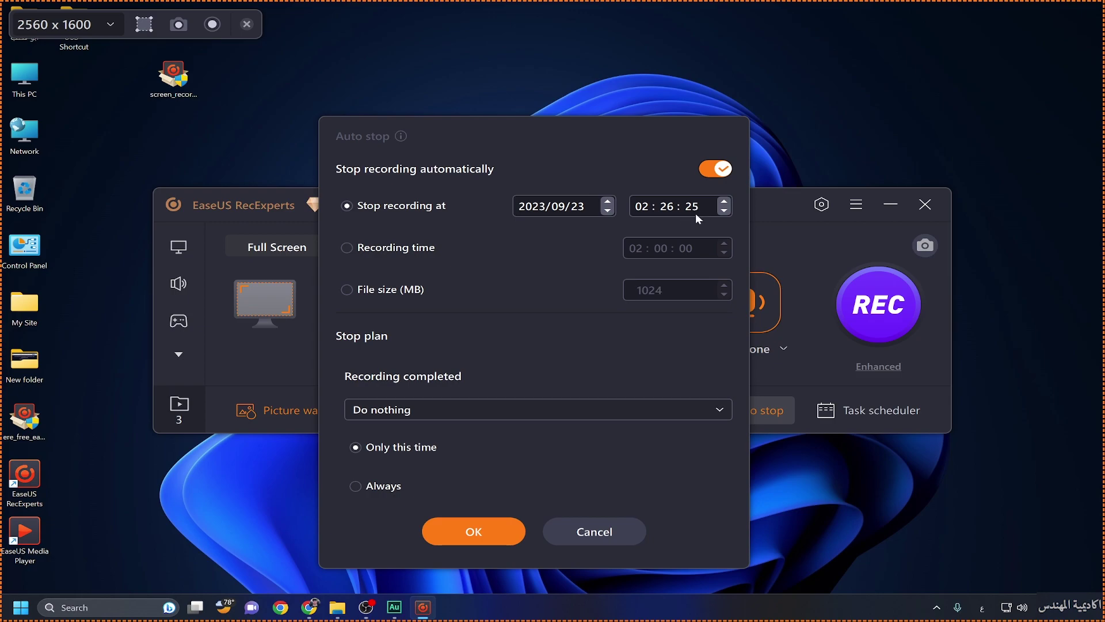
click(582, 532)
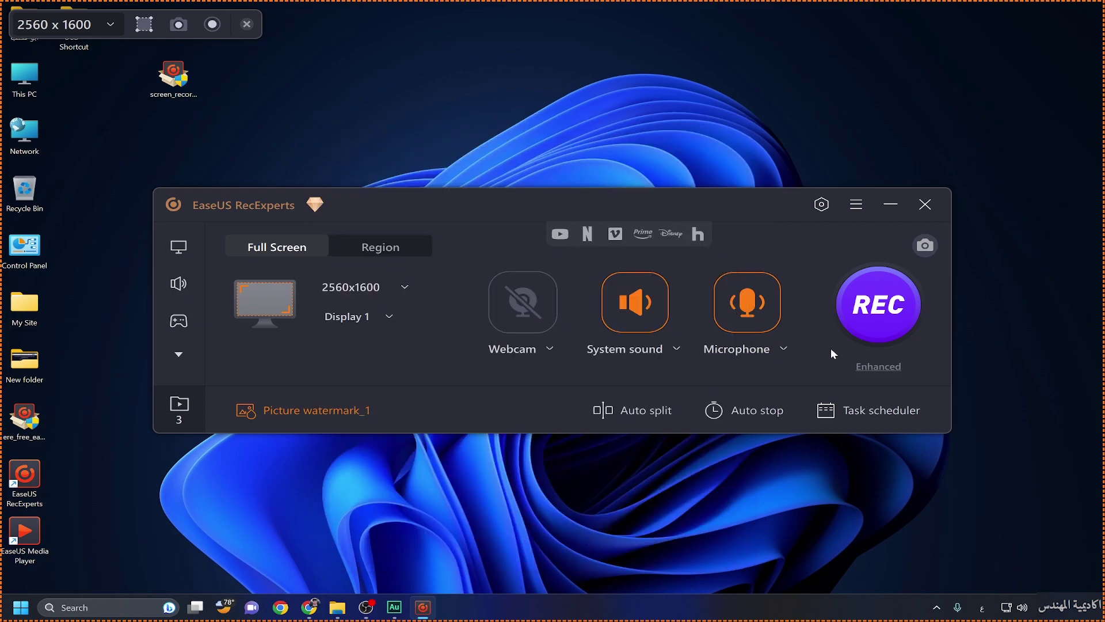
Start a new scheduled recording task, try the Stop time and Manual stop end options, and close the scheduler without saving
click(856, 418)
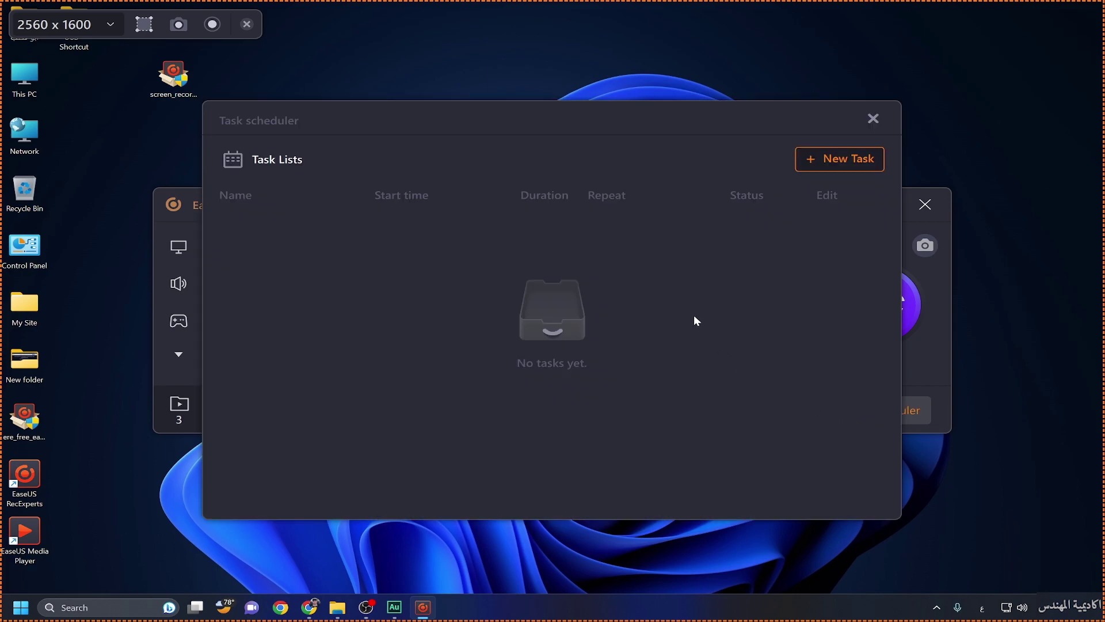
click(854, 164)
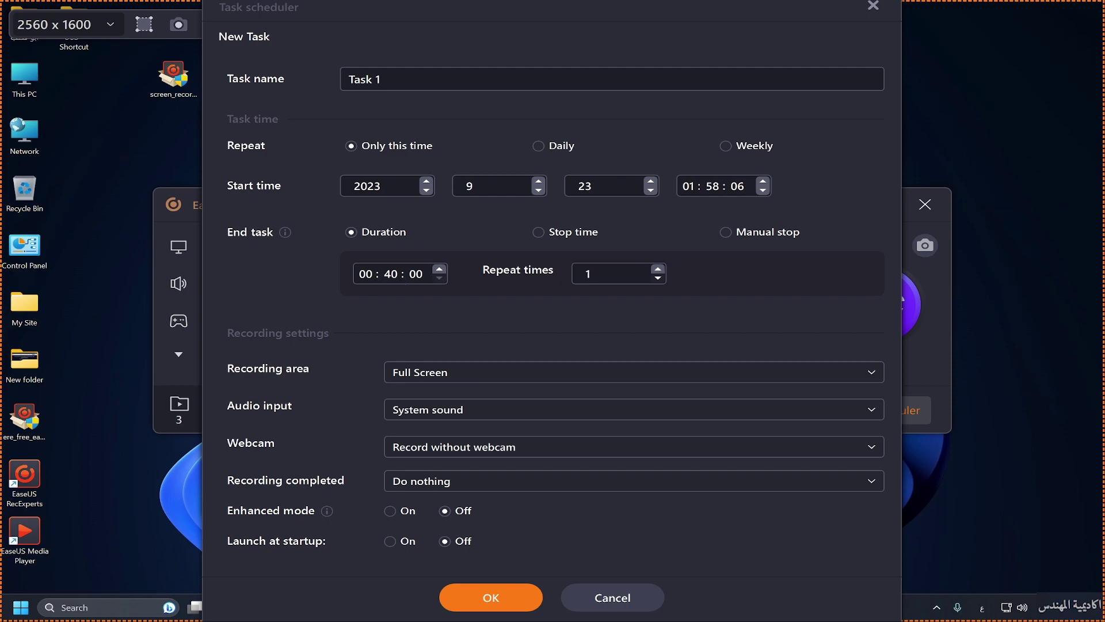
click(546, 234)
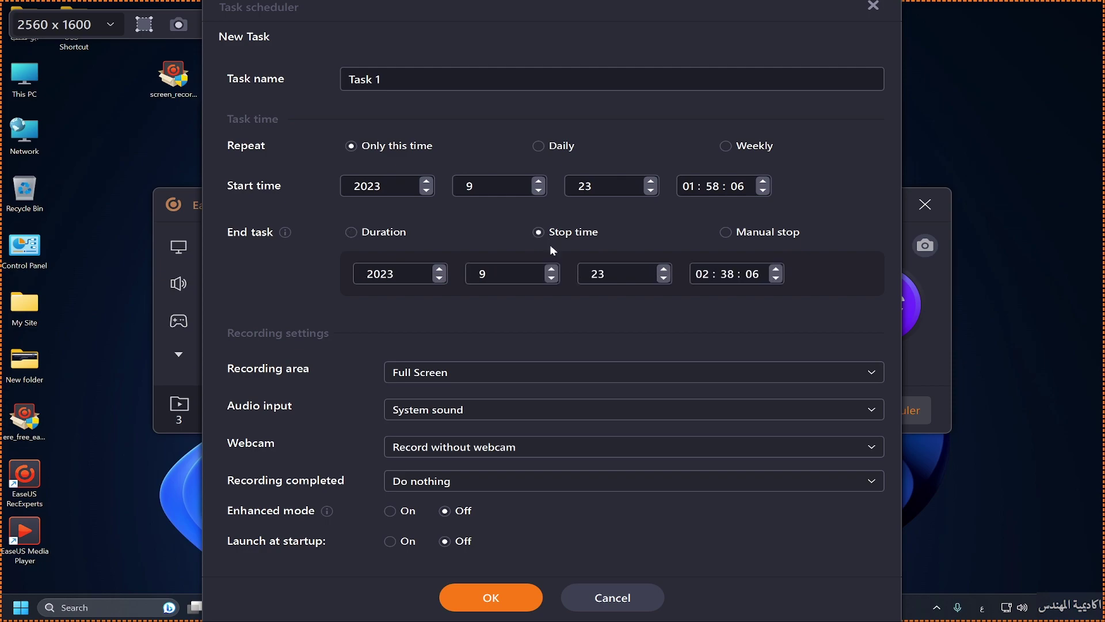
click(727, 232)
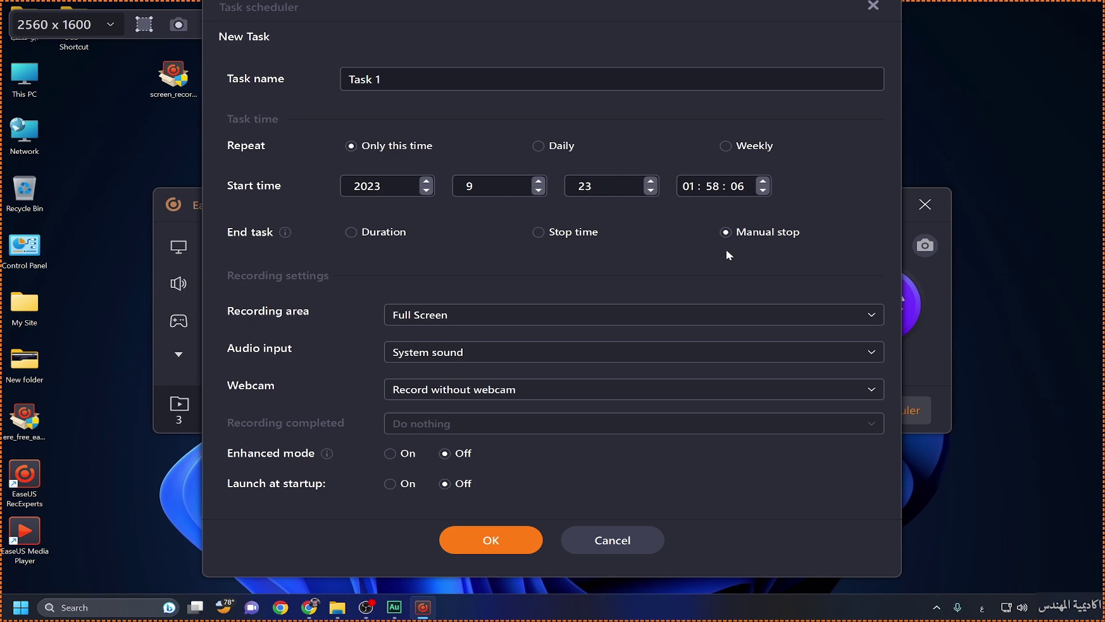
click(605, 537)
click(871, 122)
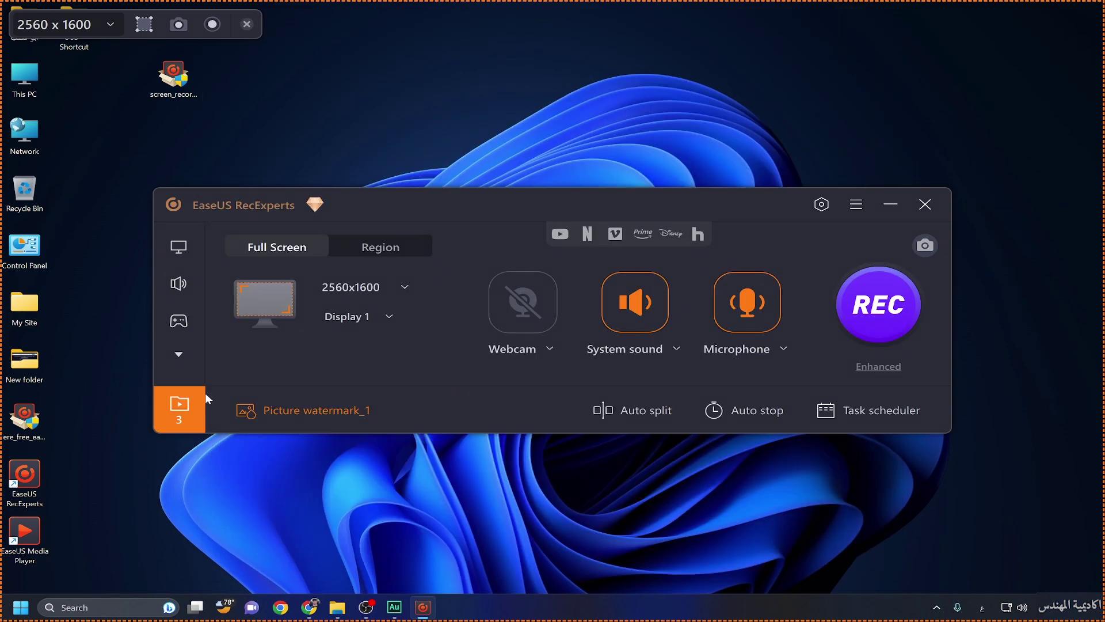
Examine the saved recordings list and the program's help and support options
click(180, 406)
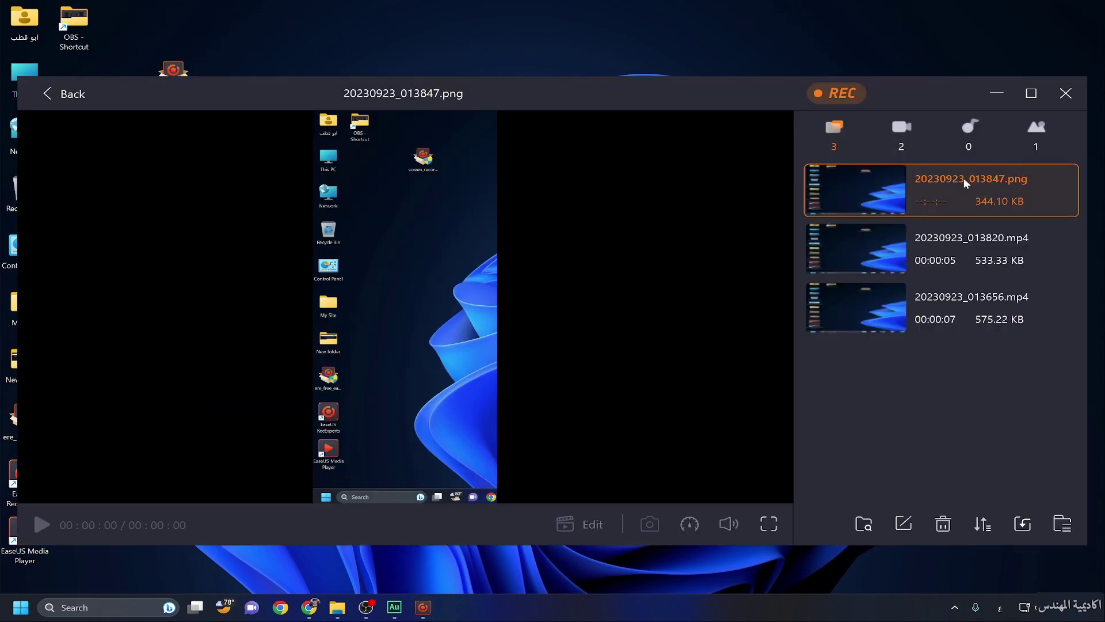
click(65, 102)
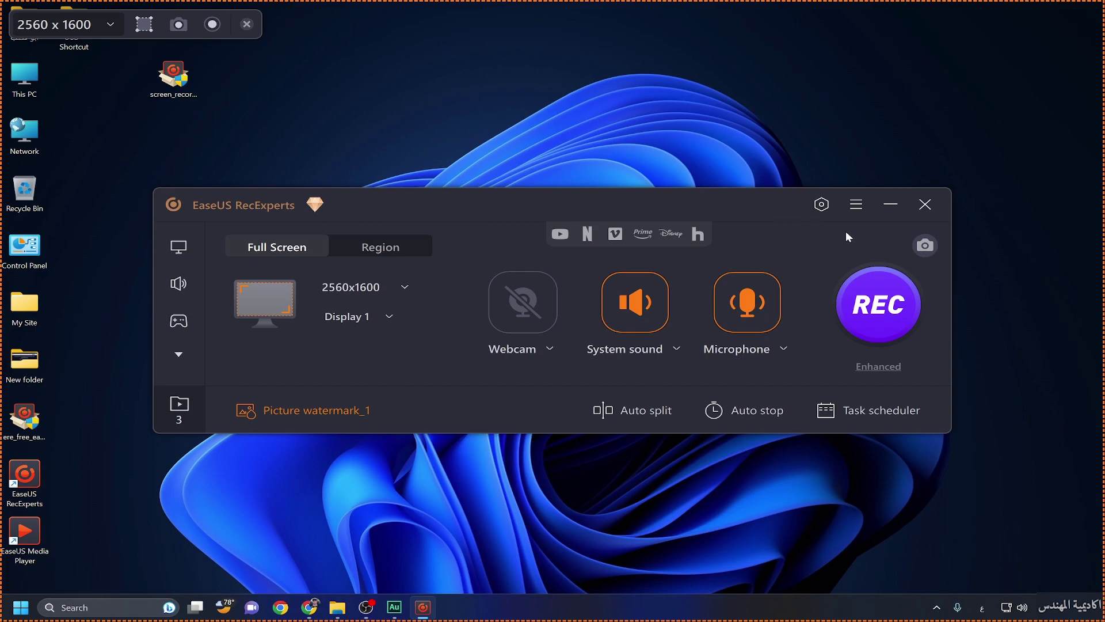
click(854, 208)
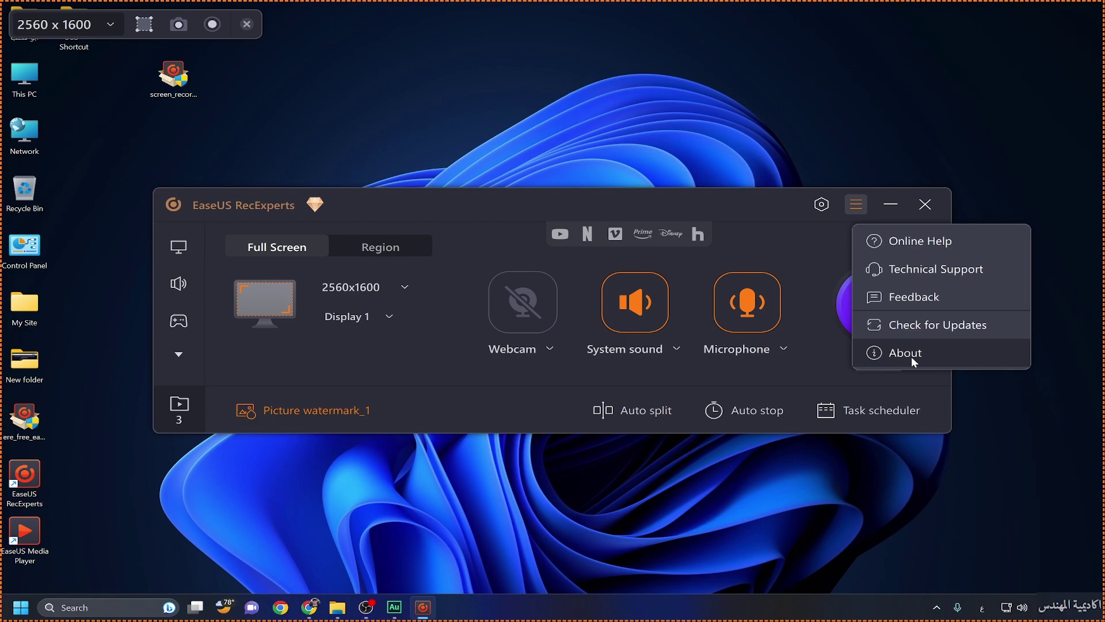
click(821, 208)
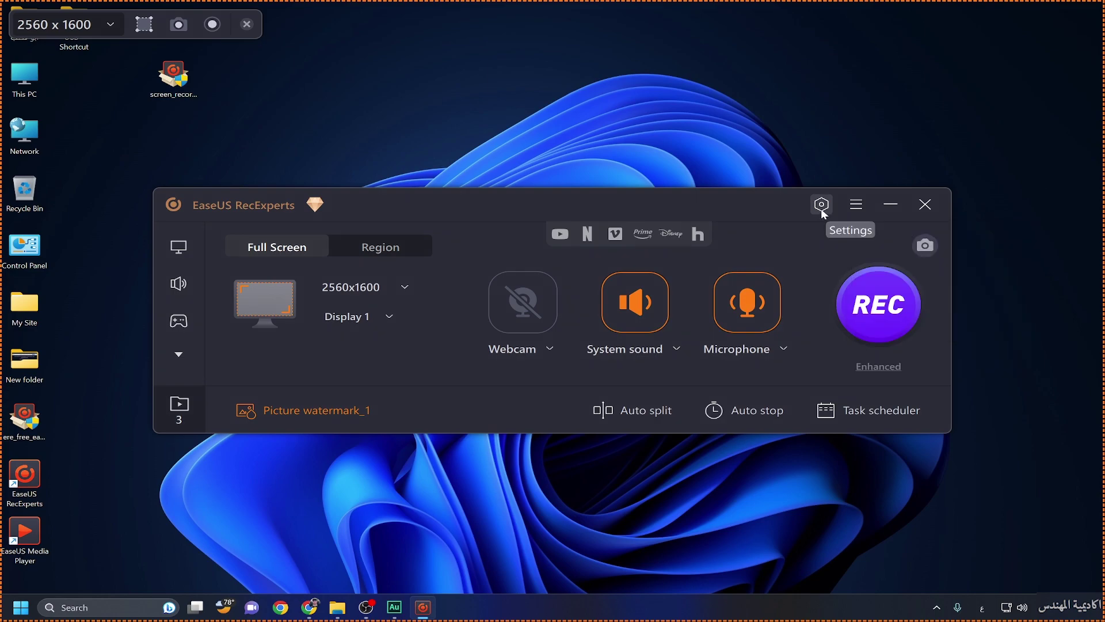
Open the recorder's settings and inspect the files in the current recordings storage folder
click(821, 210)
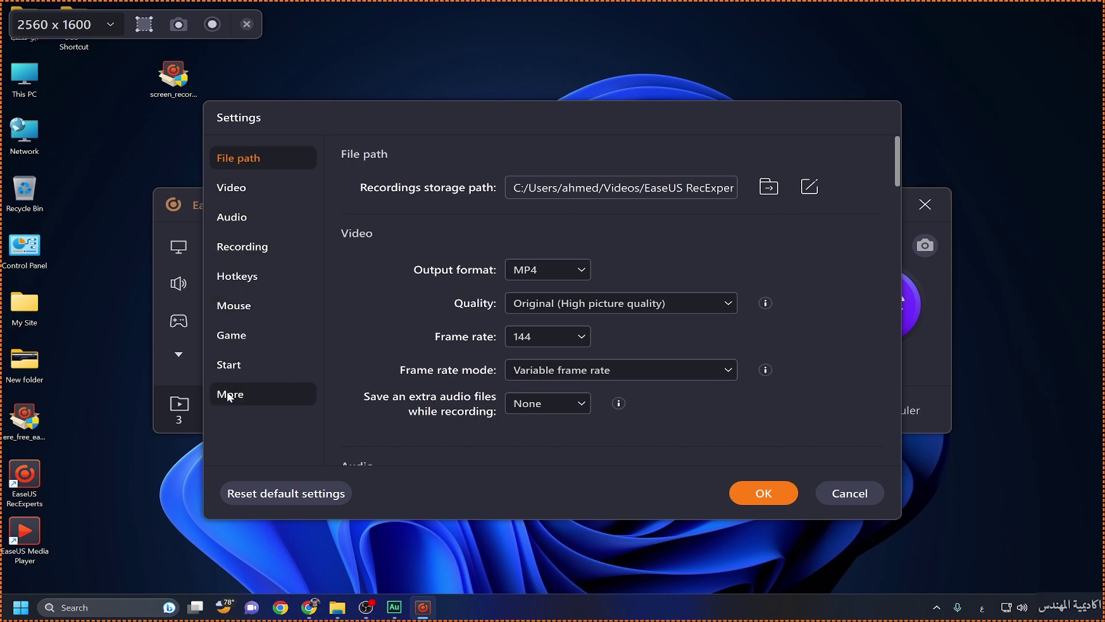
mouse_move(893, 169)
mouse_down()
mouse_move(886, 379)
mouse_move(885, 161)
mouse_up()
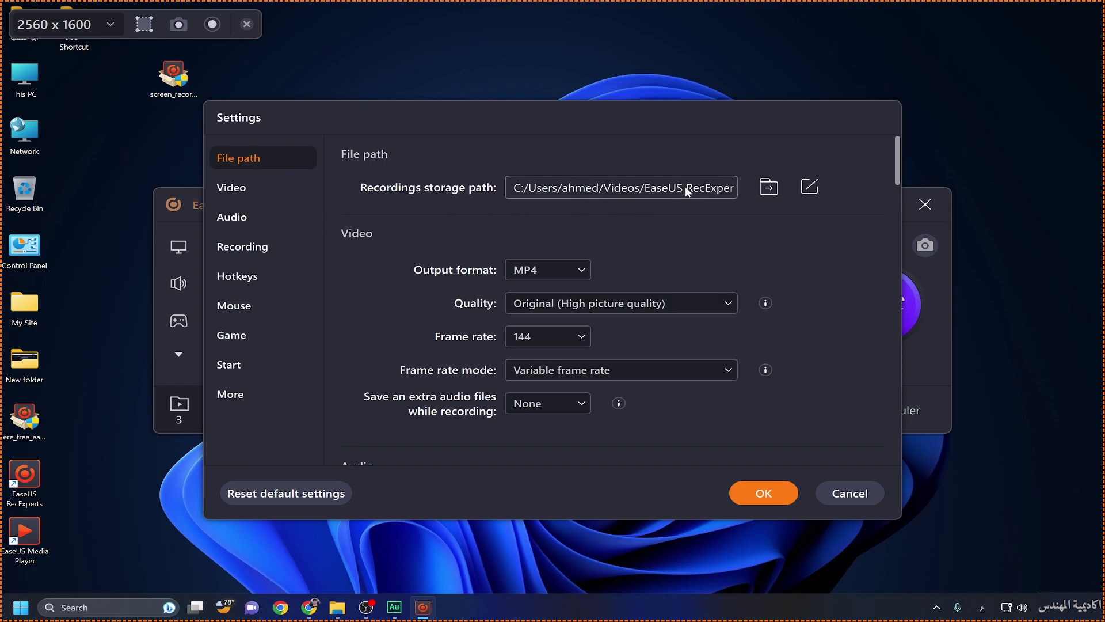
click(775, 188)
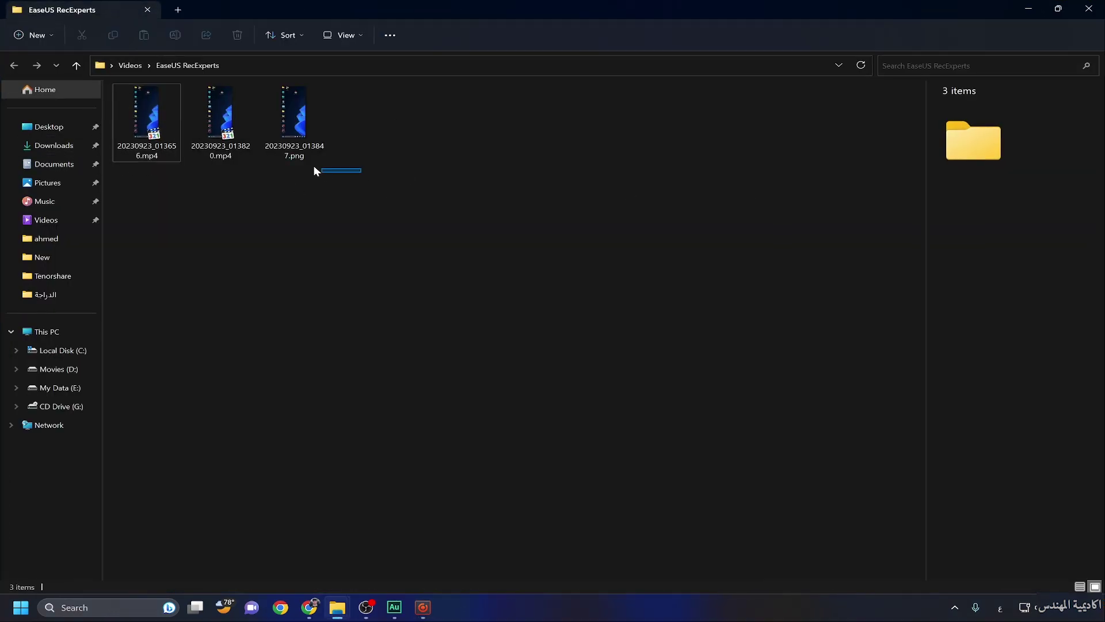
drag(315, 170, 111, 86)
click(1087, 12)
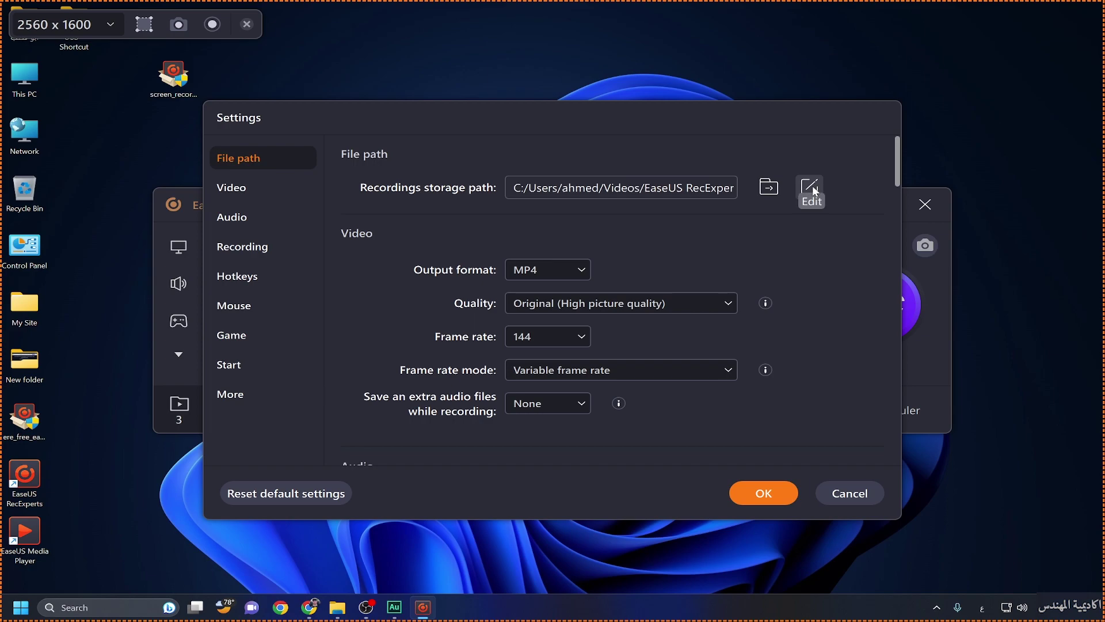
Change the recordings storage path to the Desktop folder
click(812, 186)
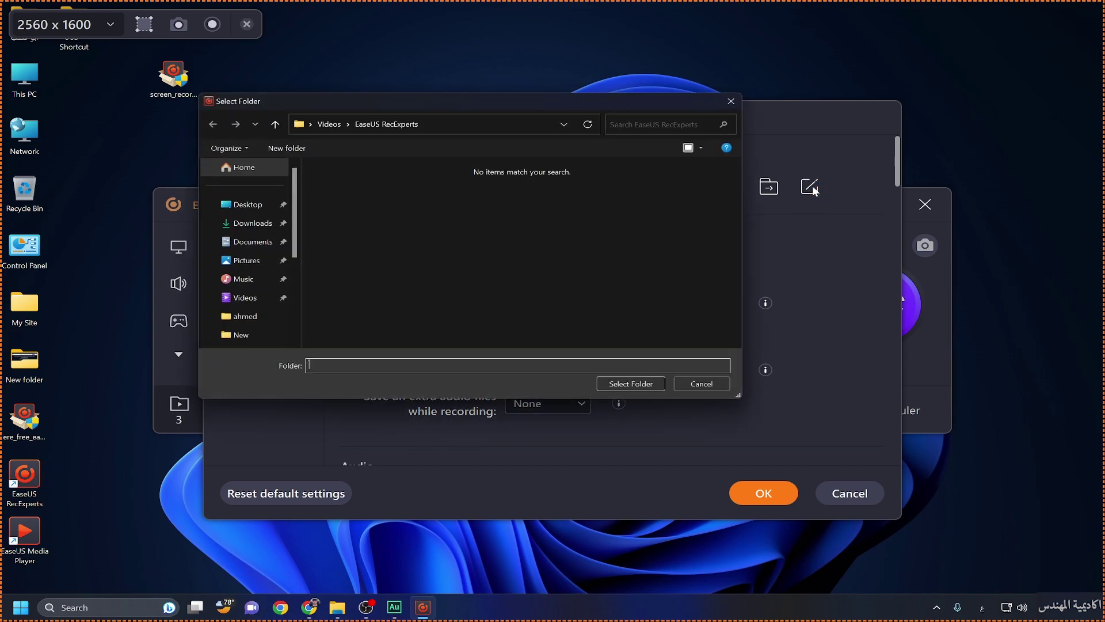
click(233, 204)
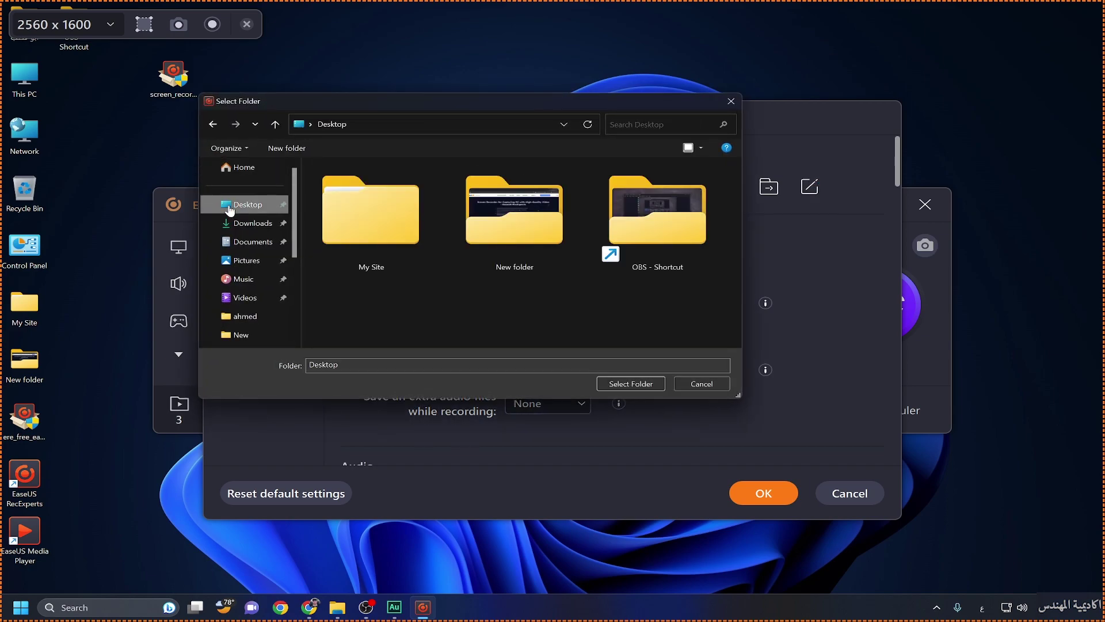
click(621, 382)
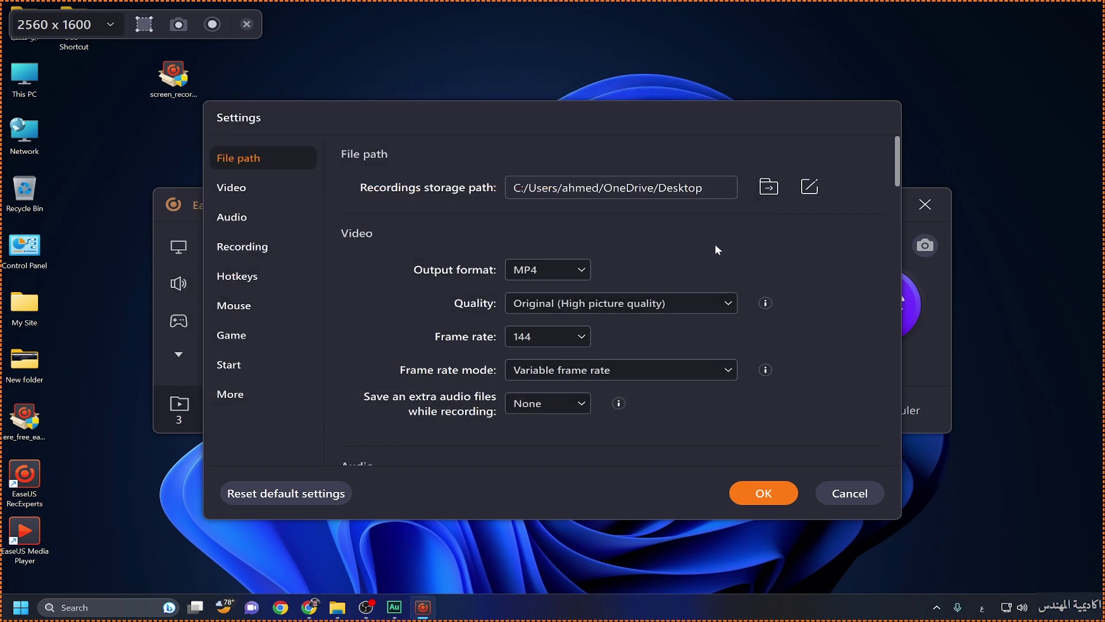
drag(70, 115, 97, 360)
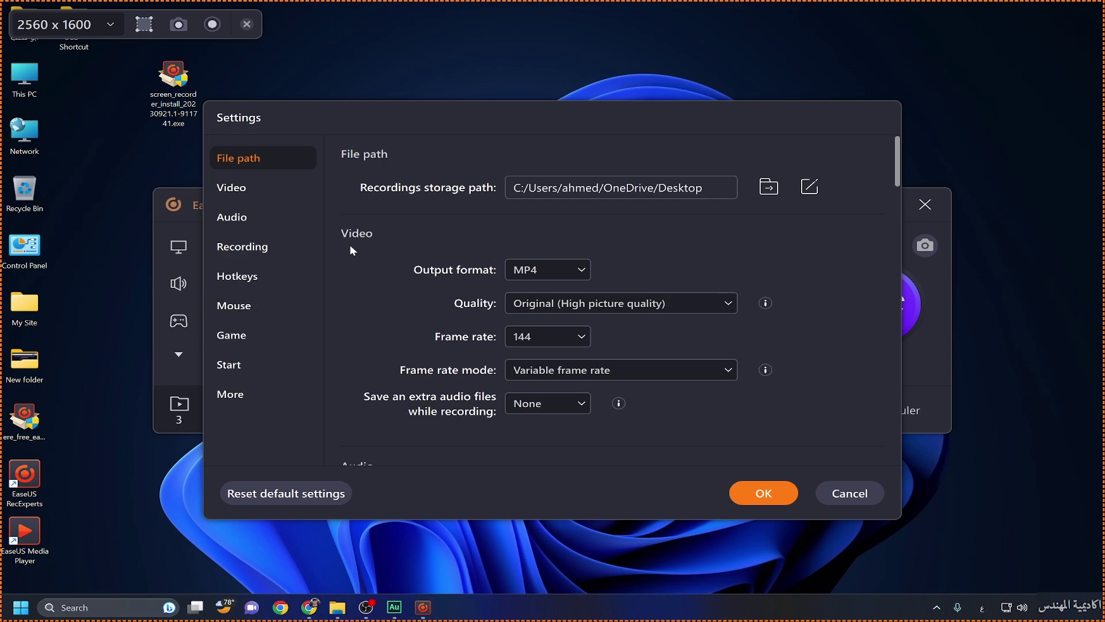
Check the available video output formats and quality levels
click(544, 271)
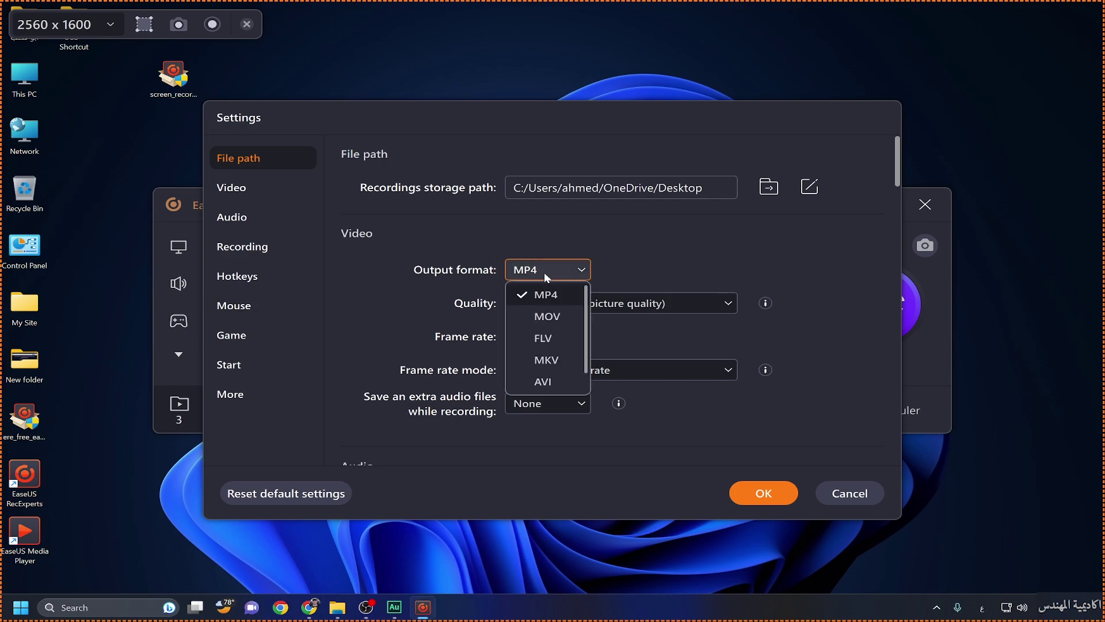
click(630, 270)
click(569, 306)
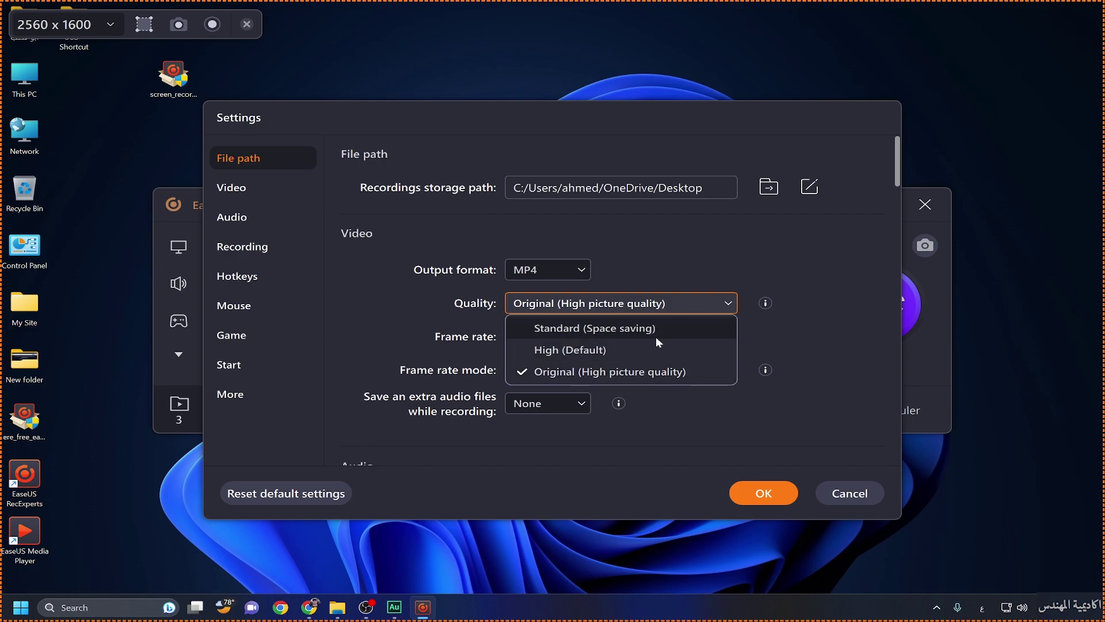
click(818, 347)
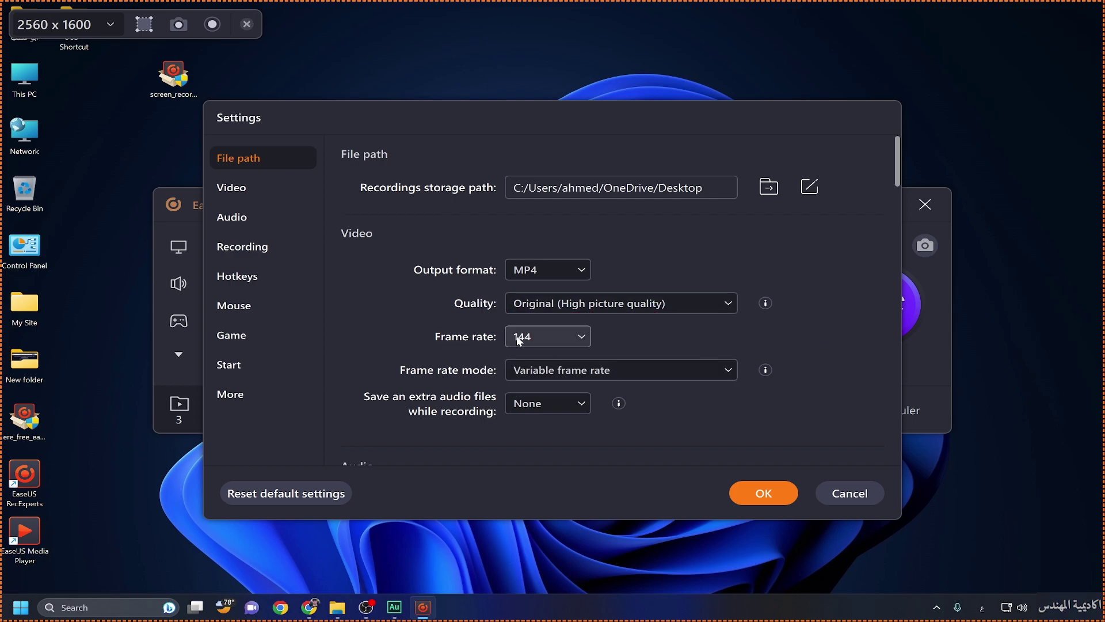
Set the video frame rate to 60
click(541, 335)
scroll(575, 426, up, 5)
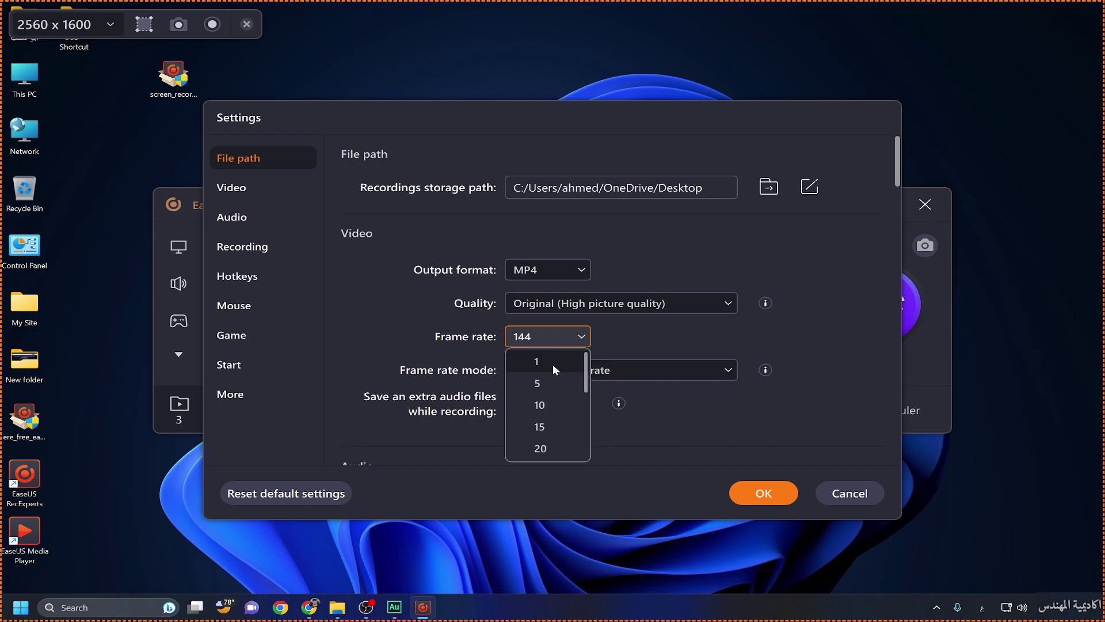
scroll(553, 369, down, 5)
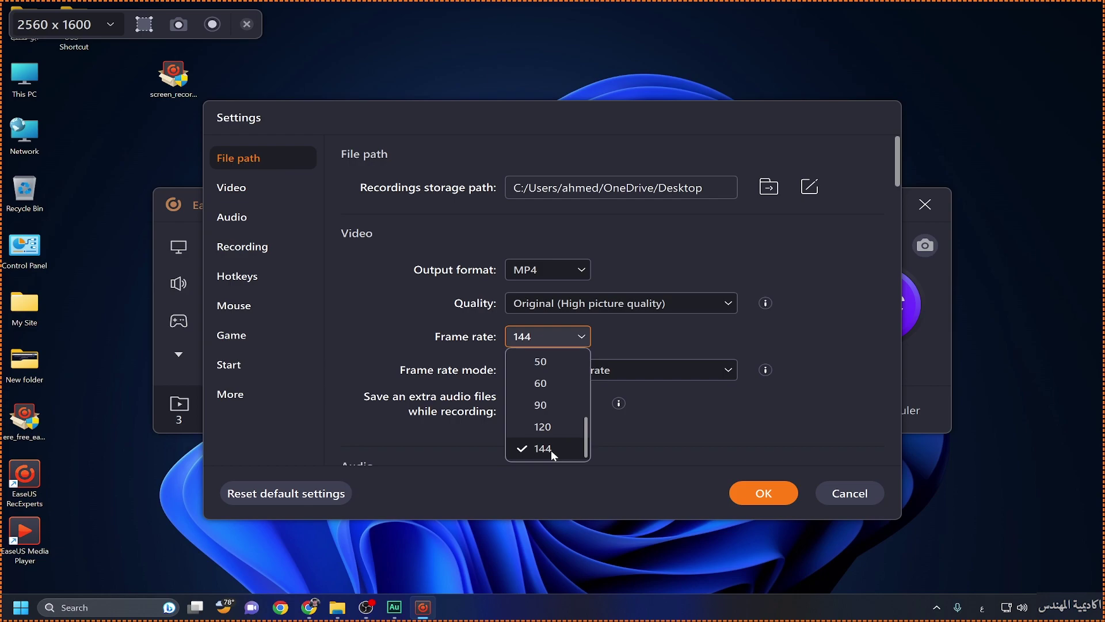
click(551, 383)
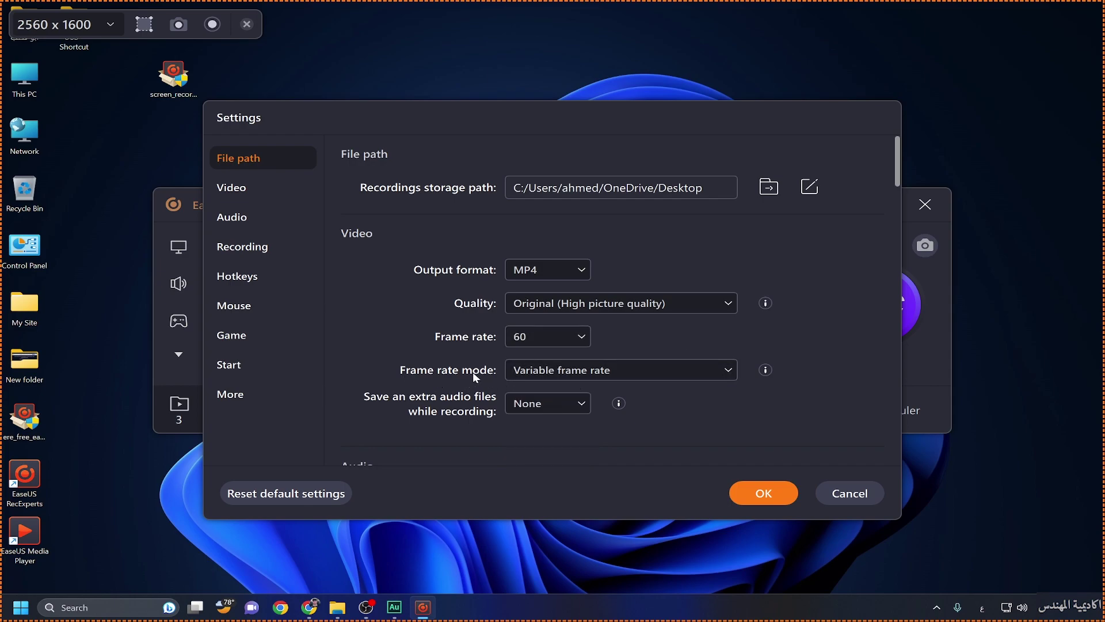
Set the recorder to save an extra audio file in WAV format while recording
click(541, 407)
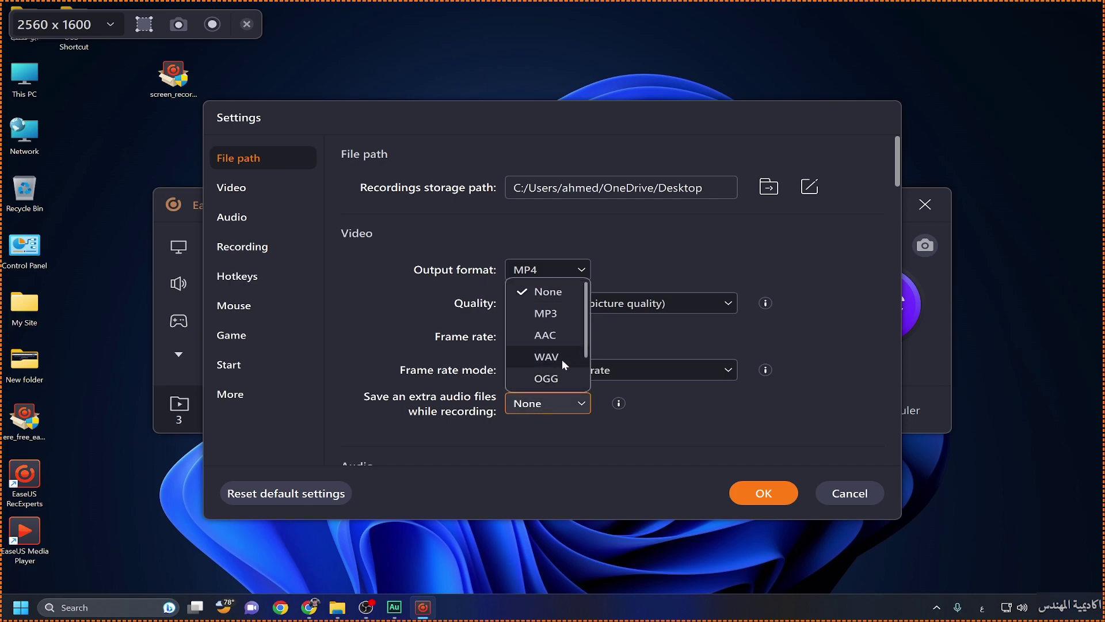
click(562, 359)
click(548, 403)
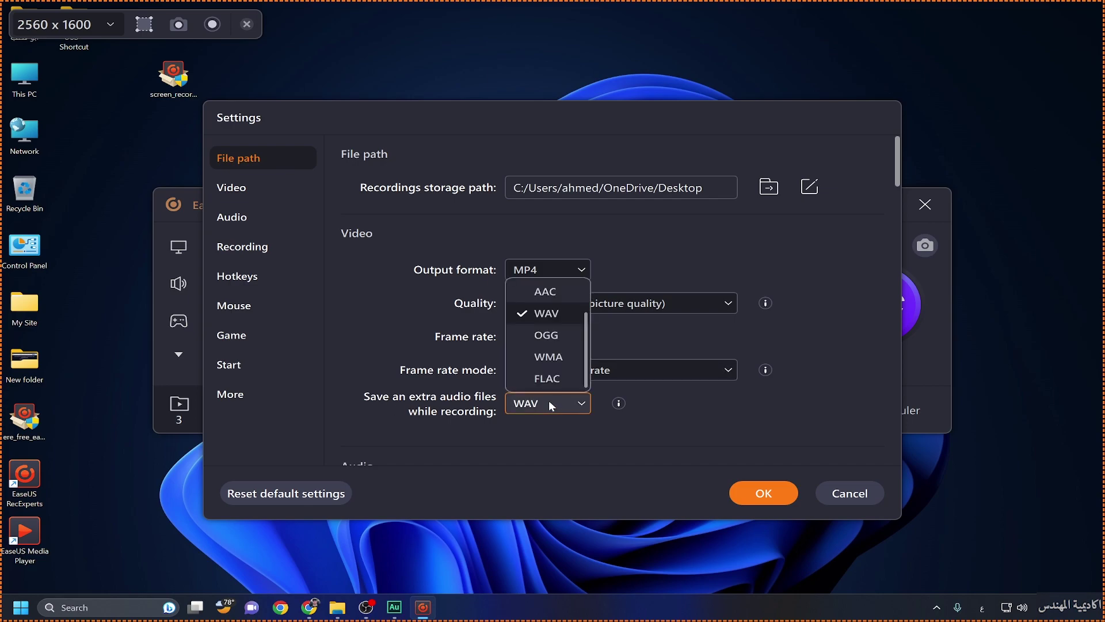
click(323, 373)
Set the audio output format to WAV and the sampling rate to 48000 Hz
scroll(809, 357, down, 2)
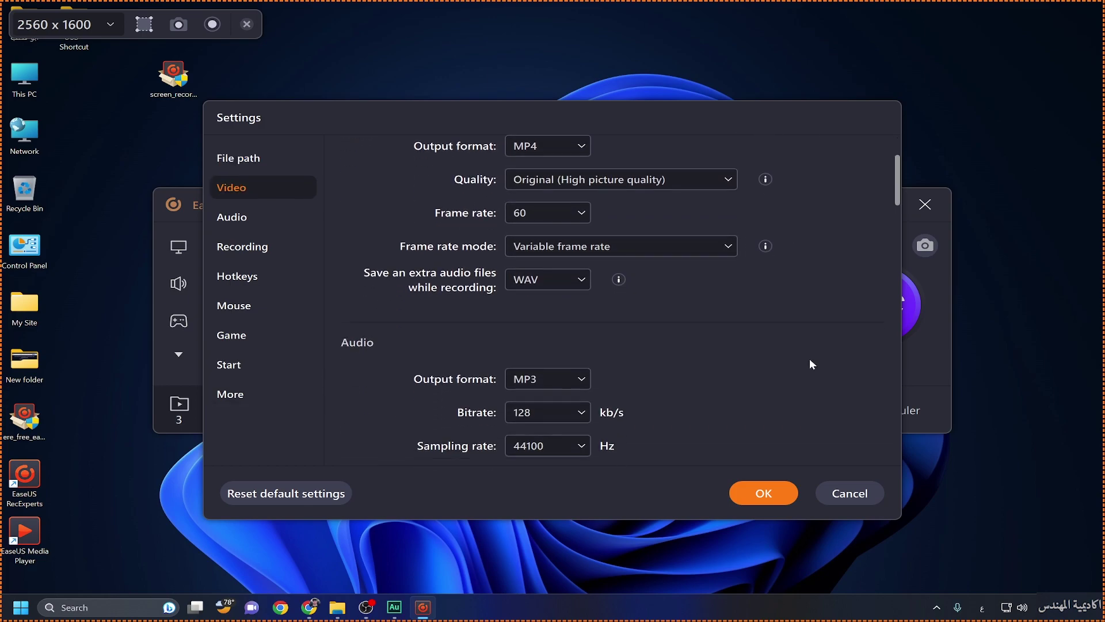
scroll(810, 363, down, 1)
click(567, 302)
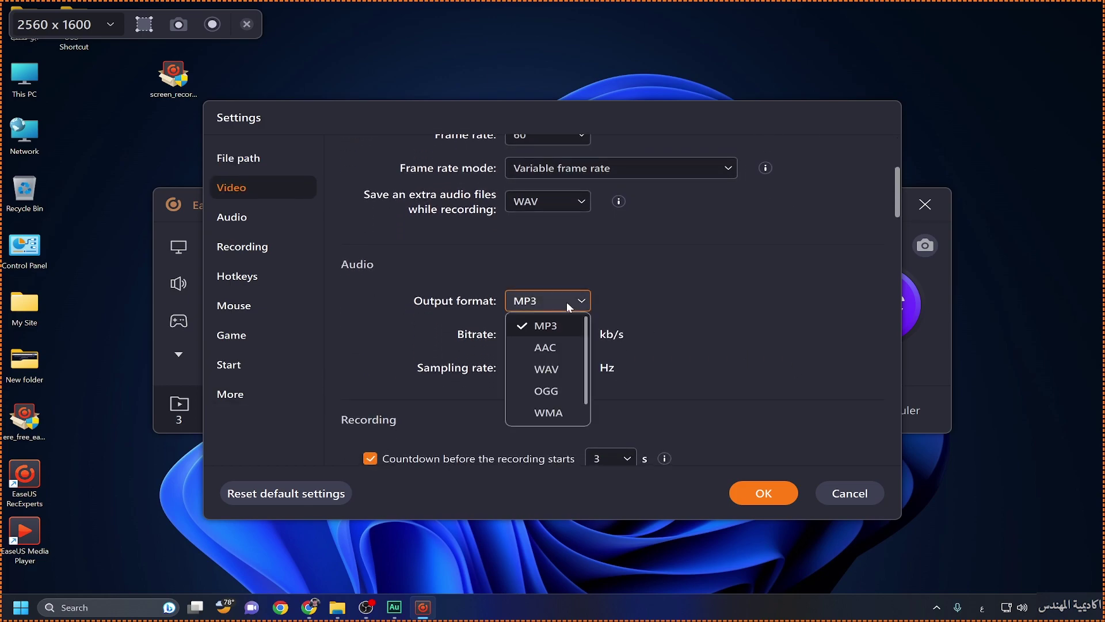
click(544, 366)
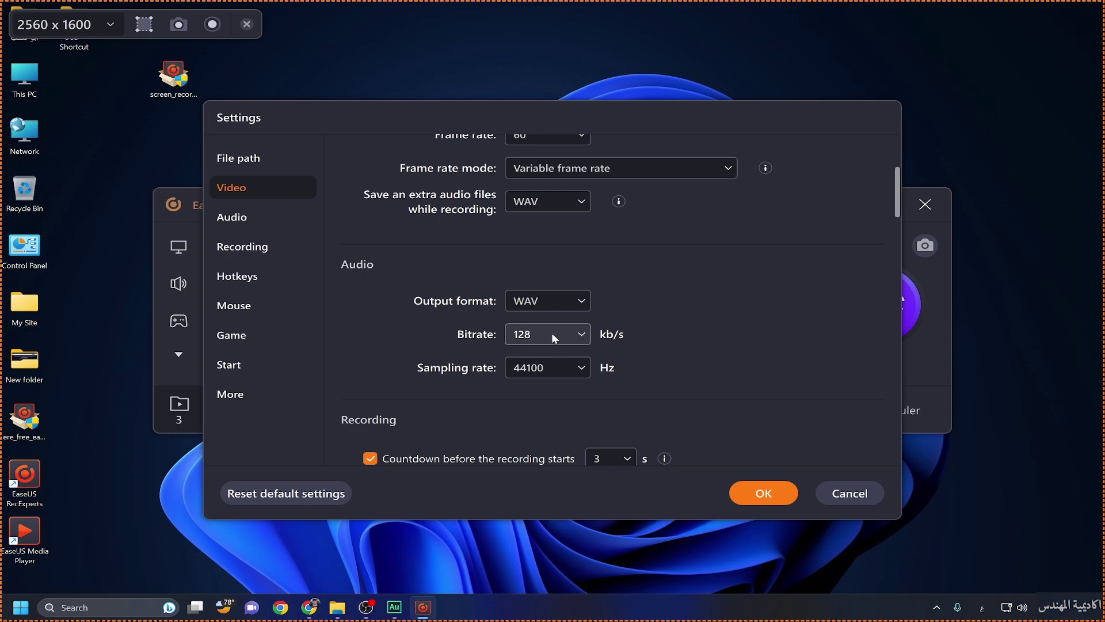
click(556, 368)
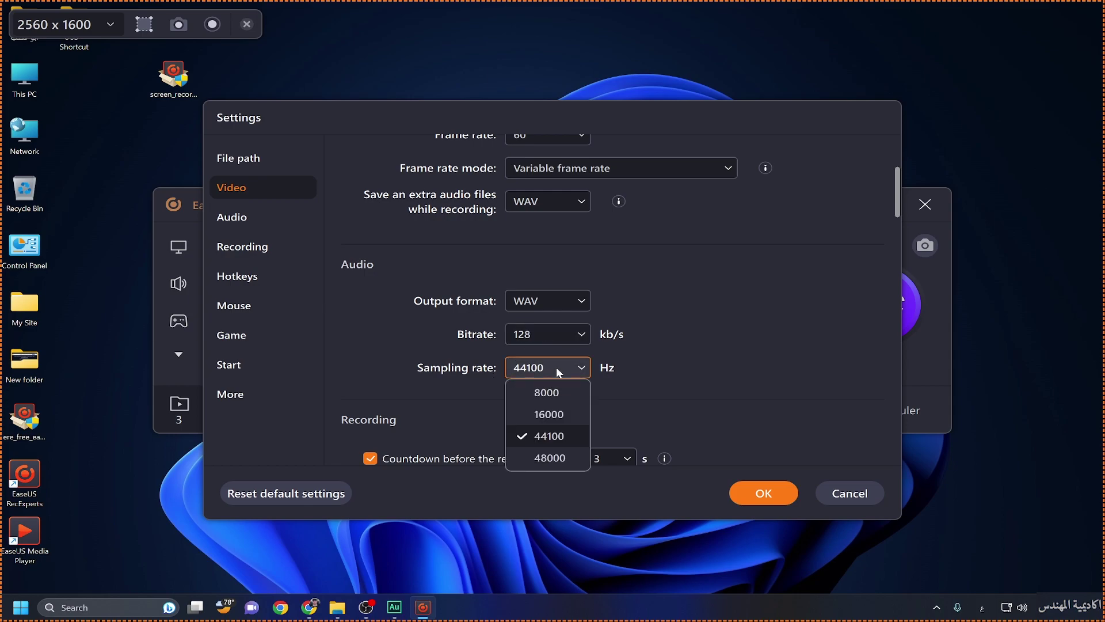
click(549, 458)
Examine the countdown durations, the other recording options, the hotkey assignments and the mouse options
scroll(614, 424, down, 2)
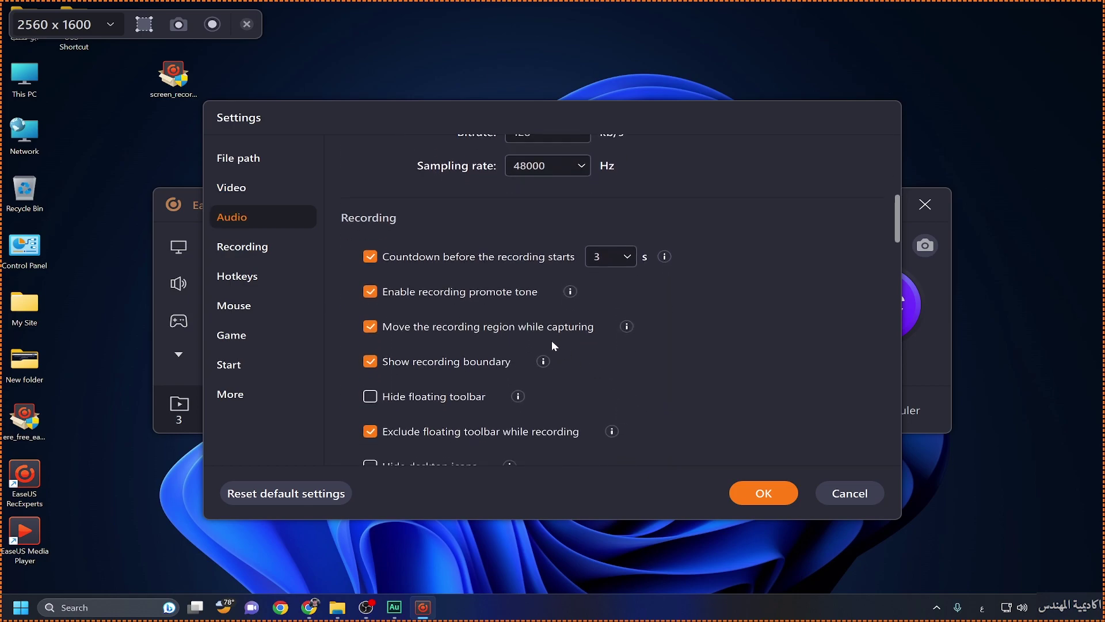
click(631, 255)
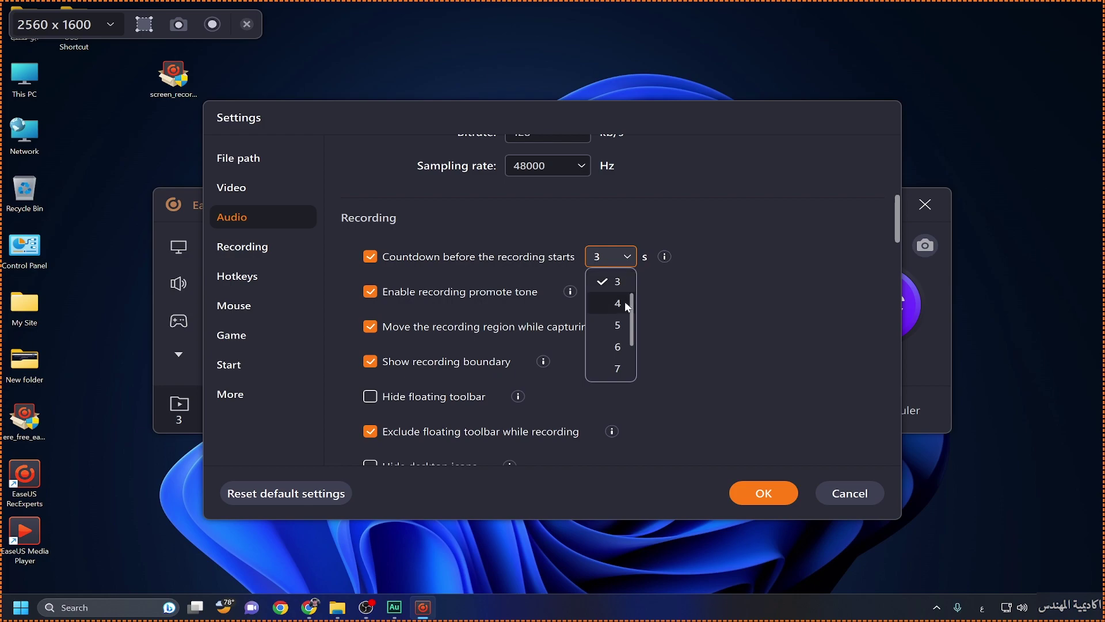
scroll(616, 372, down, 3)
scroll(613, 357, up, 3)
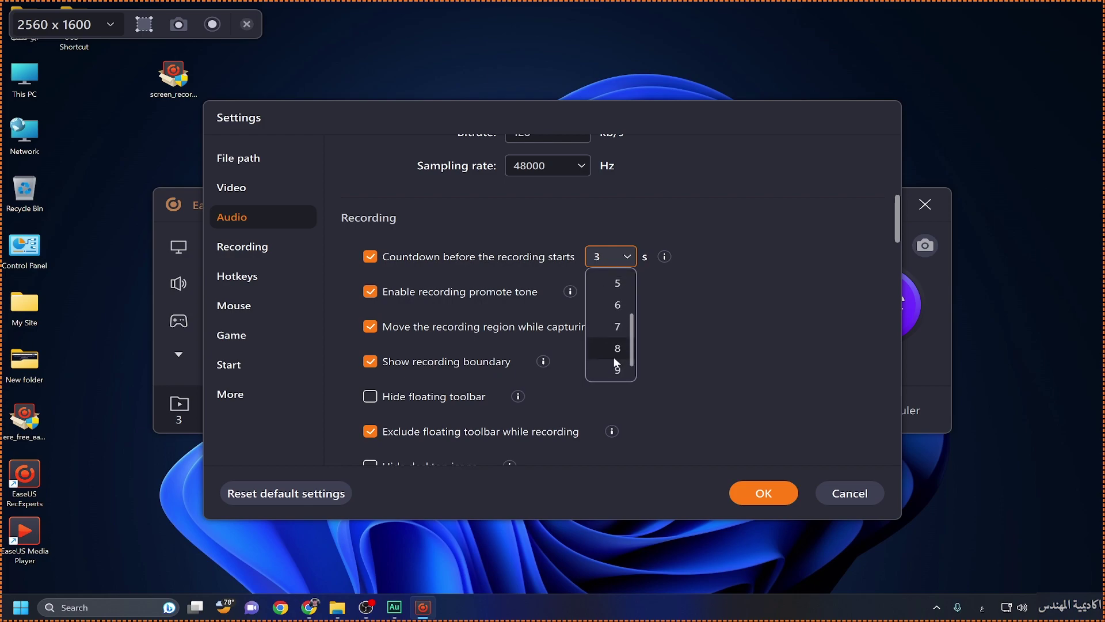
click(682, 303)
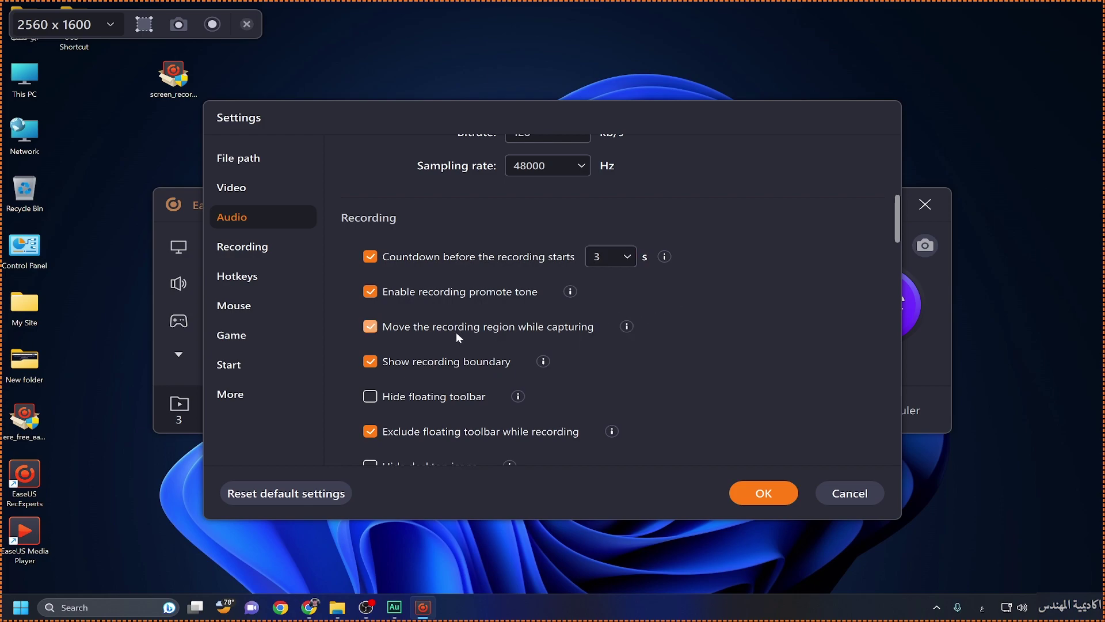
scroll(438, 333, down, 1)
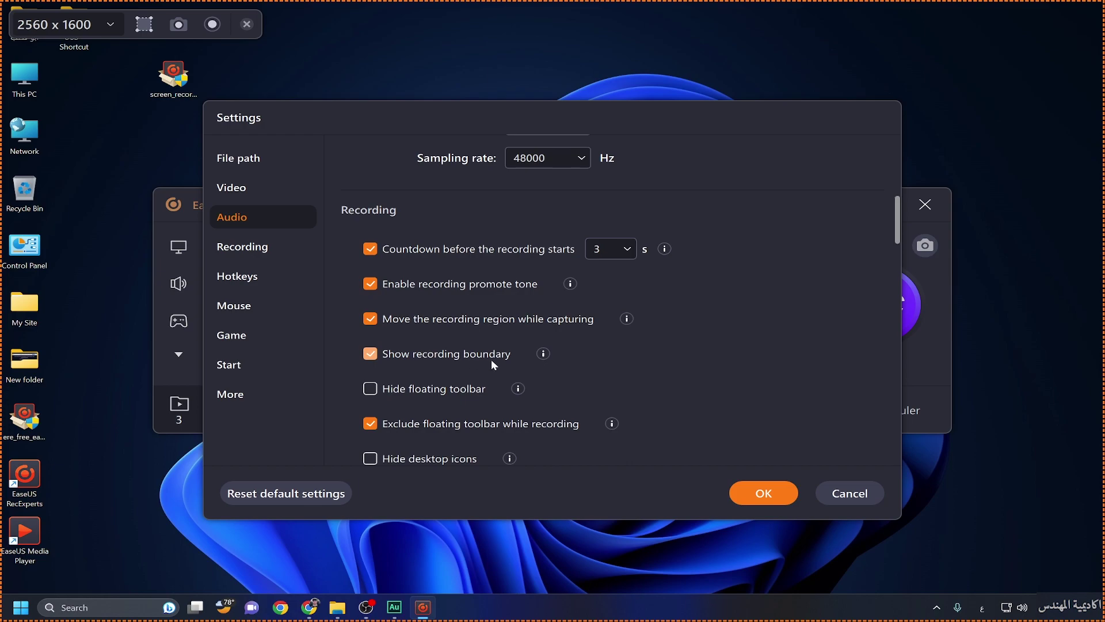
scroll(627, 371, down, 3)
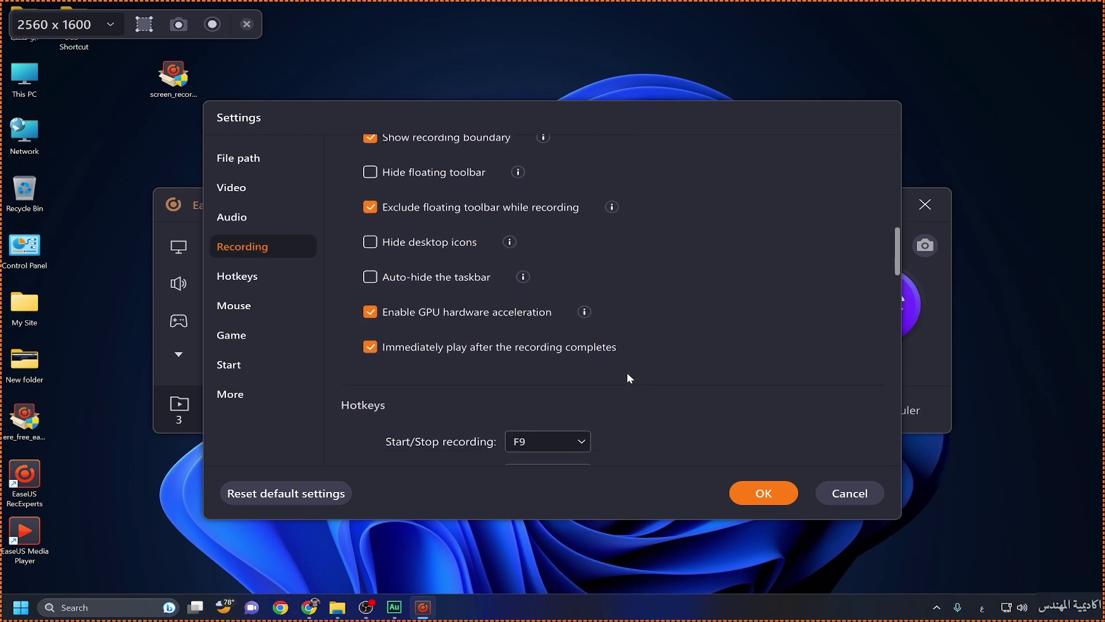
scroll(627, 373, down, 3)
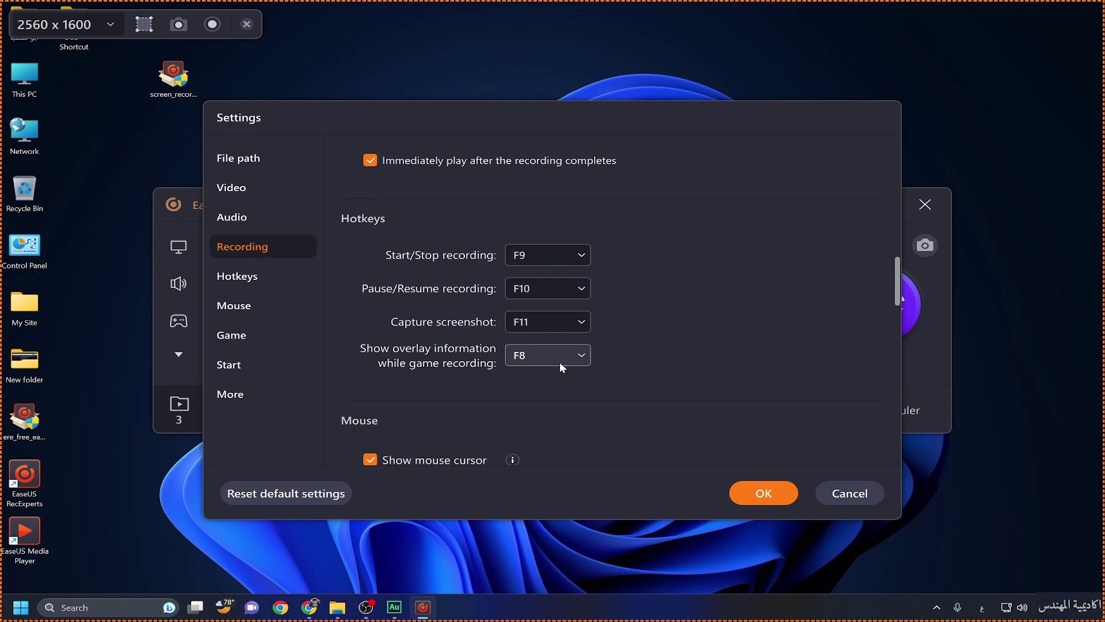
scroll(560, 361, down, 2)
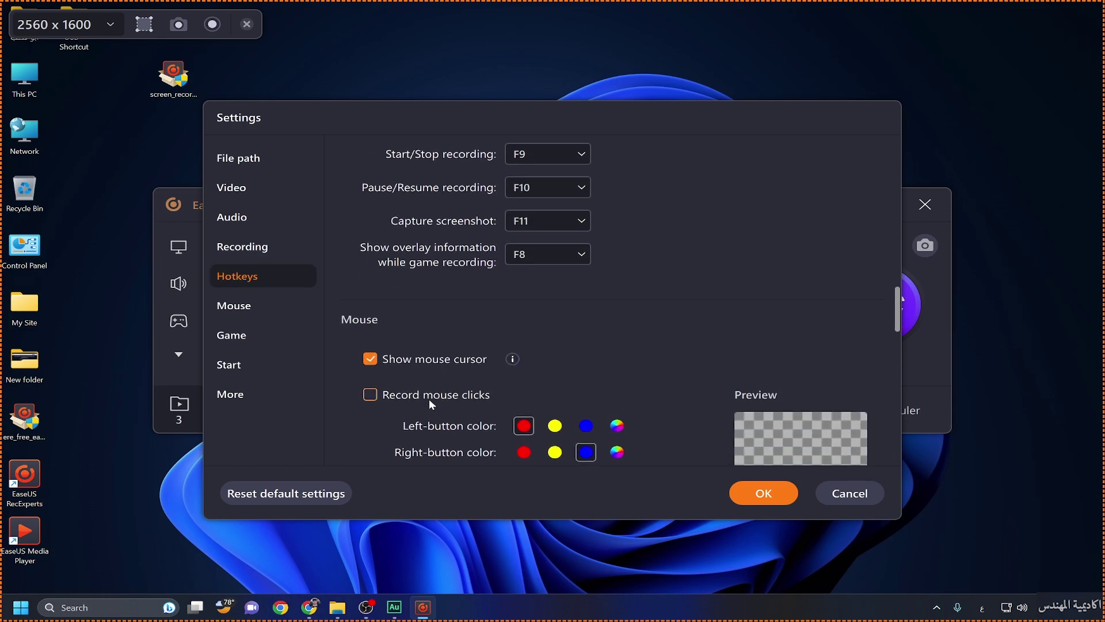
scroll(430, 399, down, 2)
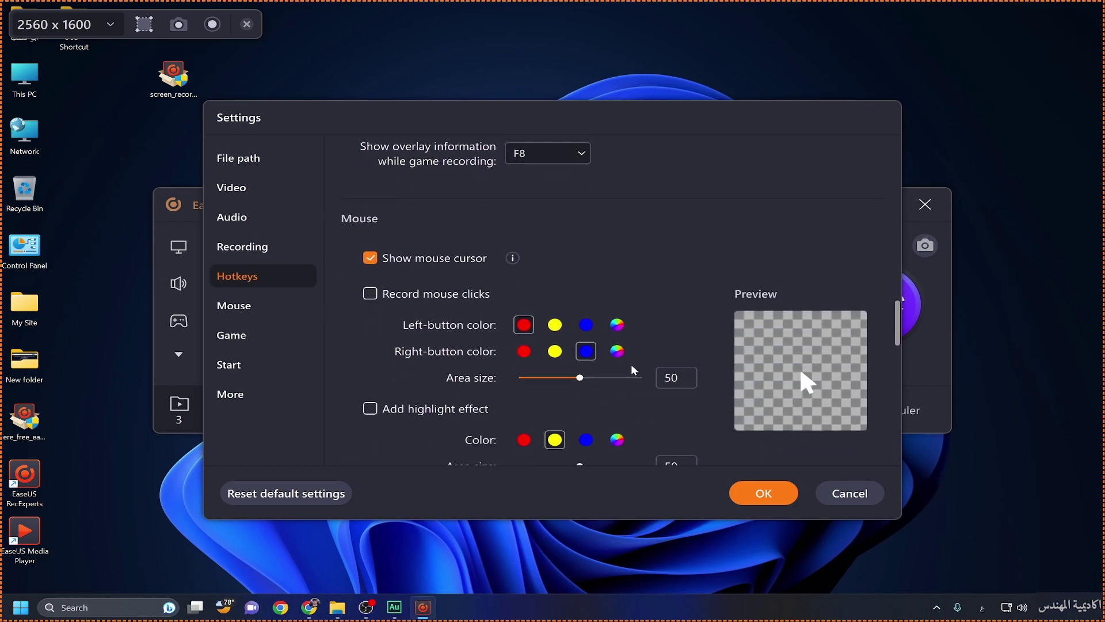
Try the Record mouse clicks option, leave it off, and set the click area size to 47
click(370, 294)
click(370, 294)
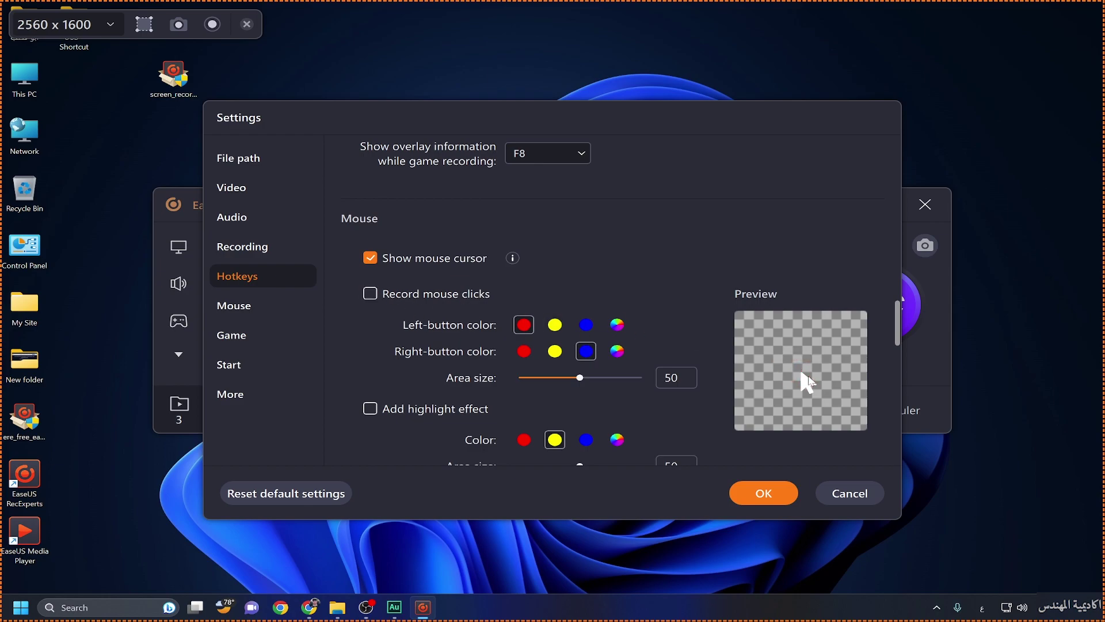
click(373, 300)
click(373, 300)
click(373, 300)
mouse_move(589, 383)
mouse_down()
mouse_move(617, 378)
mouse_move(579, 380)
mouse_up()
Enable the mouse highlight effect in blue with an area size of 41 and an opacity of 54
scroll(420, 413, down, 2)
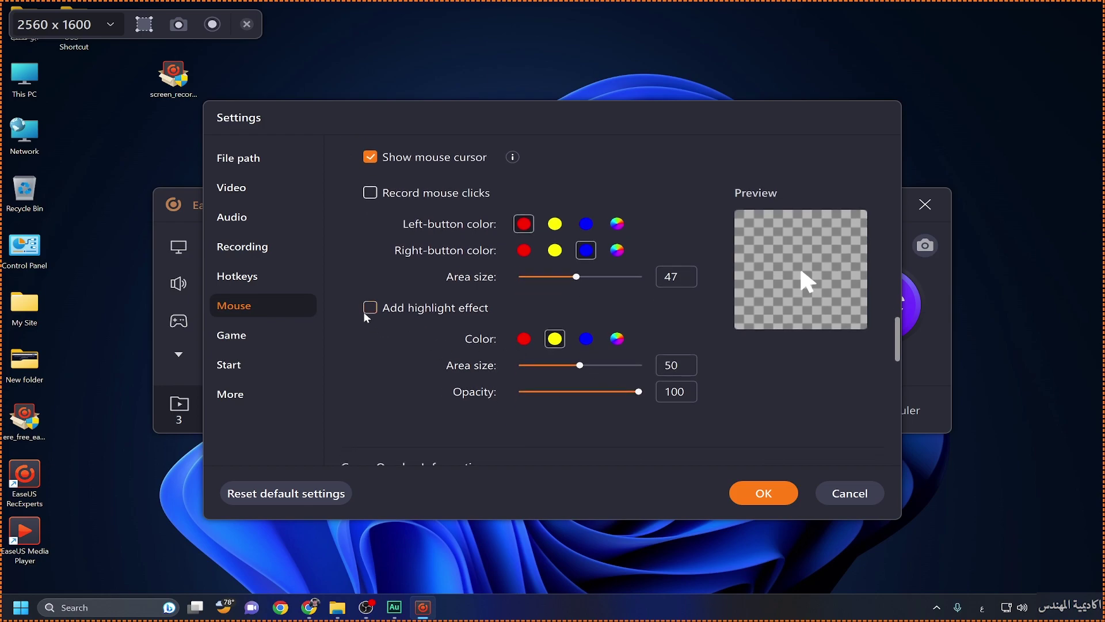
click(370, 309)
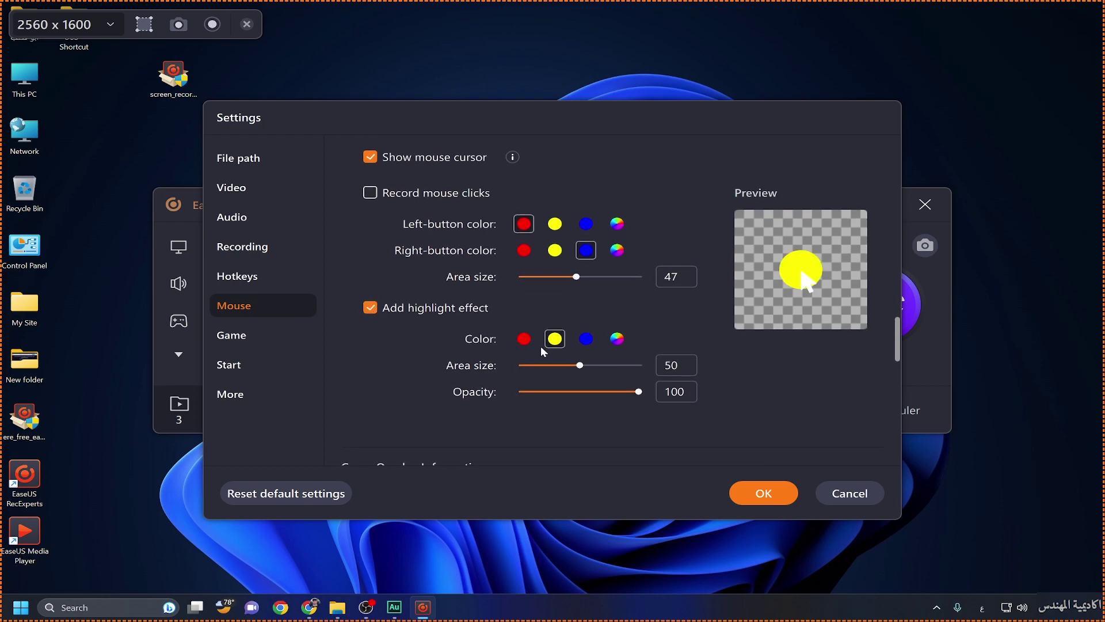
click(524, 339)
click(586, 338)
click(617, 338)
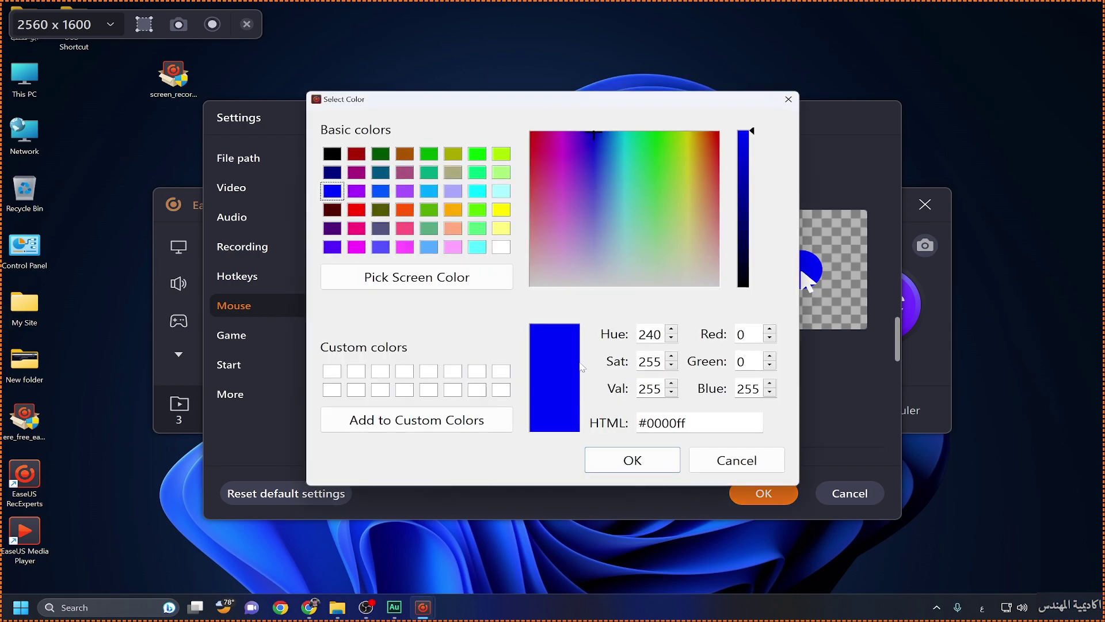
click(737, 460)
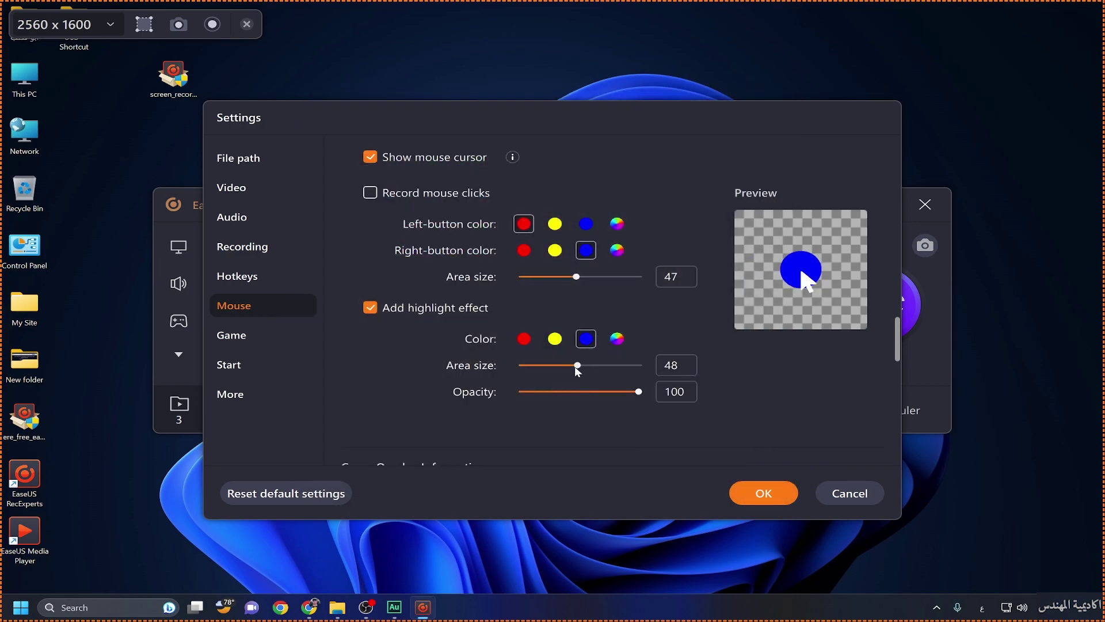
drag(578, 366, 570, 368)
drag(638, 393, 584, 394)
Set closing the main panel to minimize the program to the system tray, and save the settings
scroll(609, 413, down, 2)
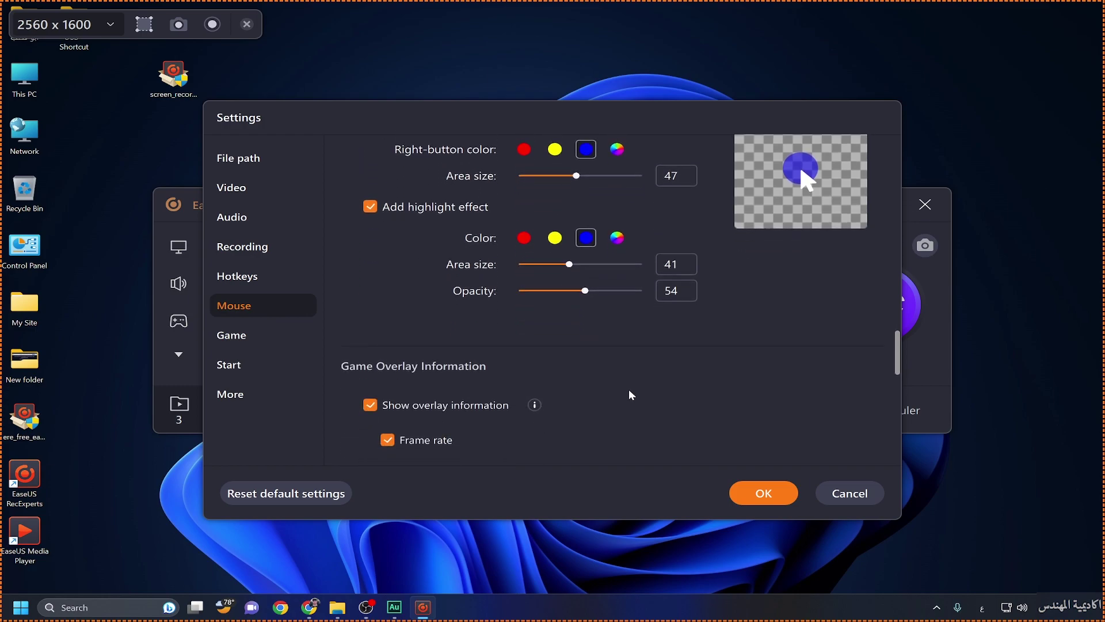
scroll(631, 395, down, 2)
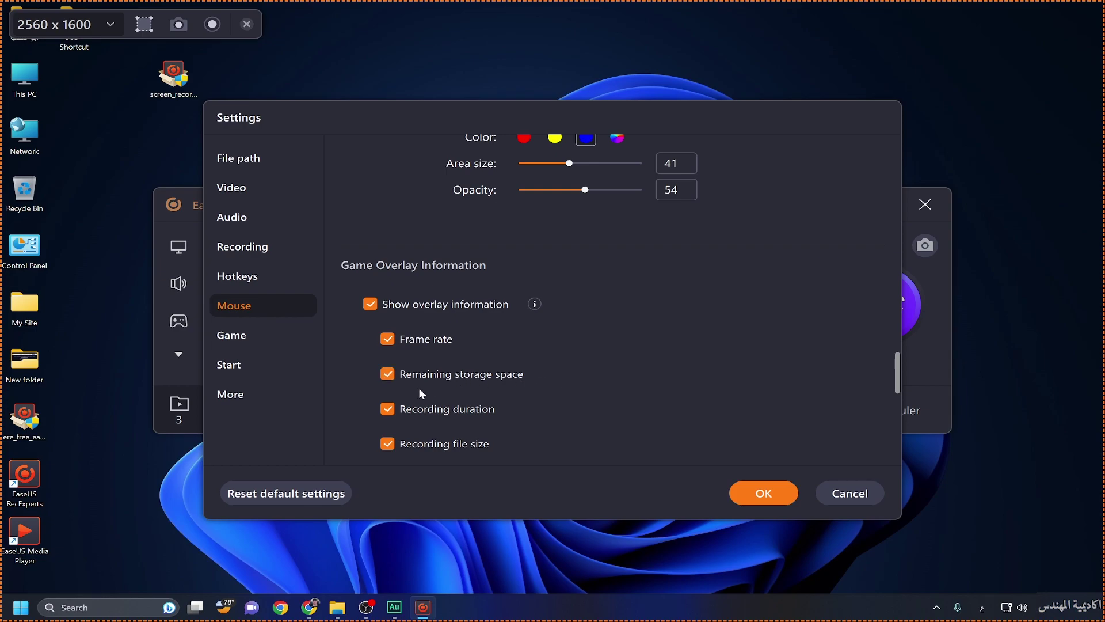
scroll(491, 402, down, 2)
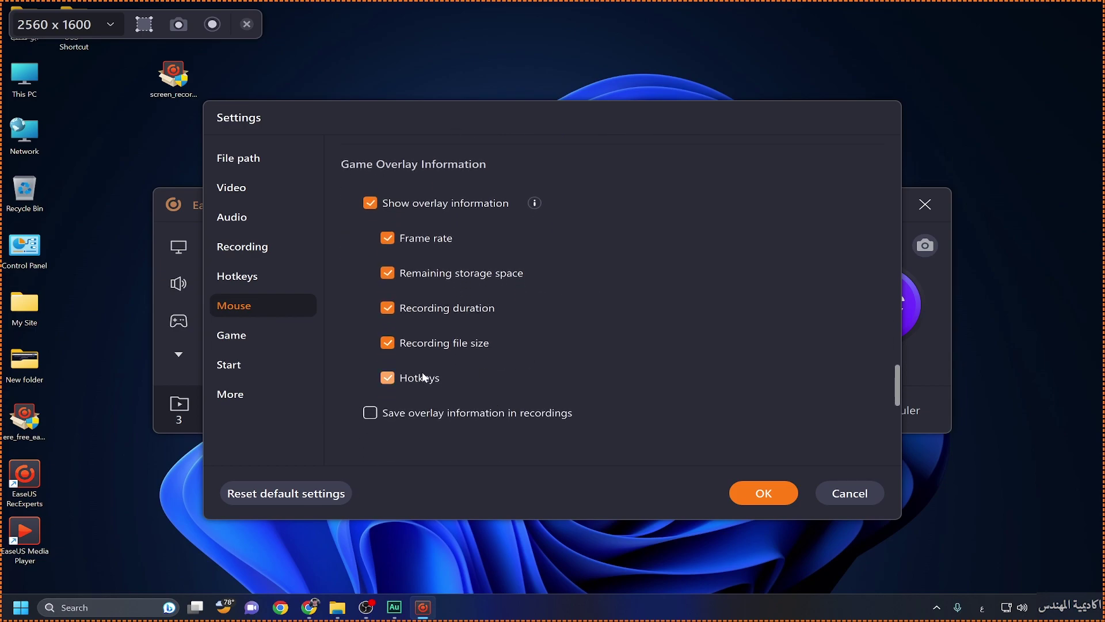
scroll(395, 391, down, 6)
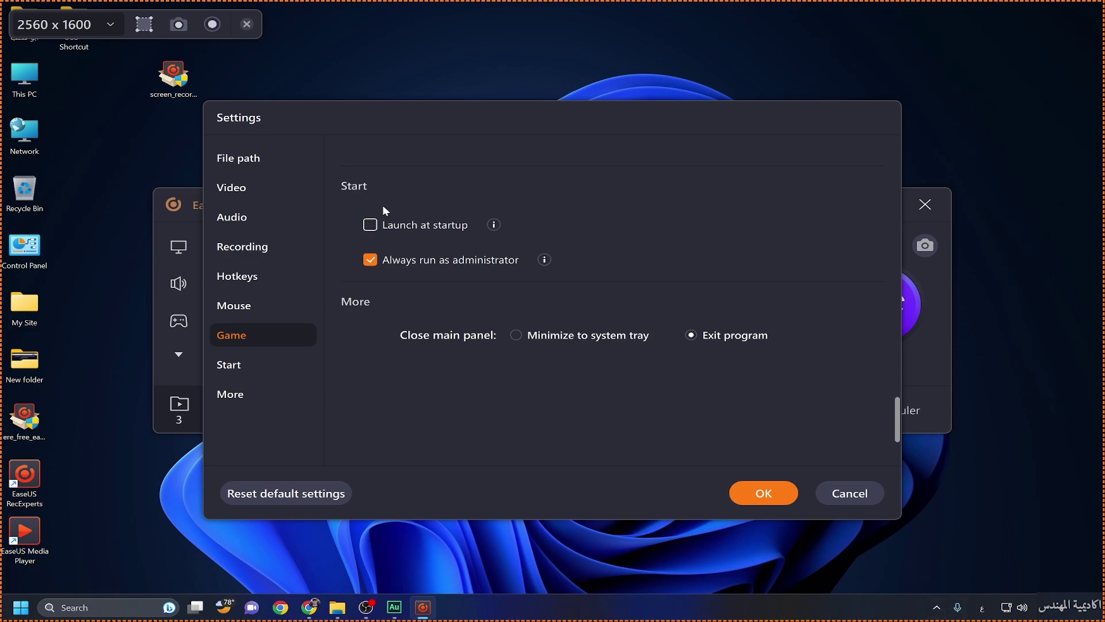
click(937, 609)
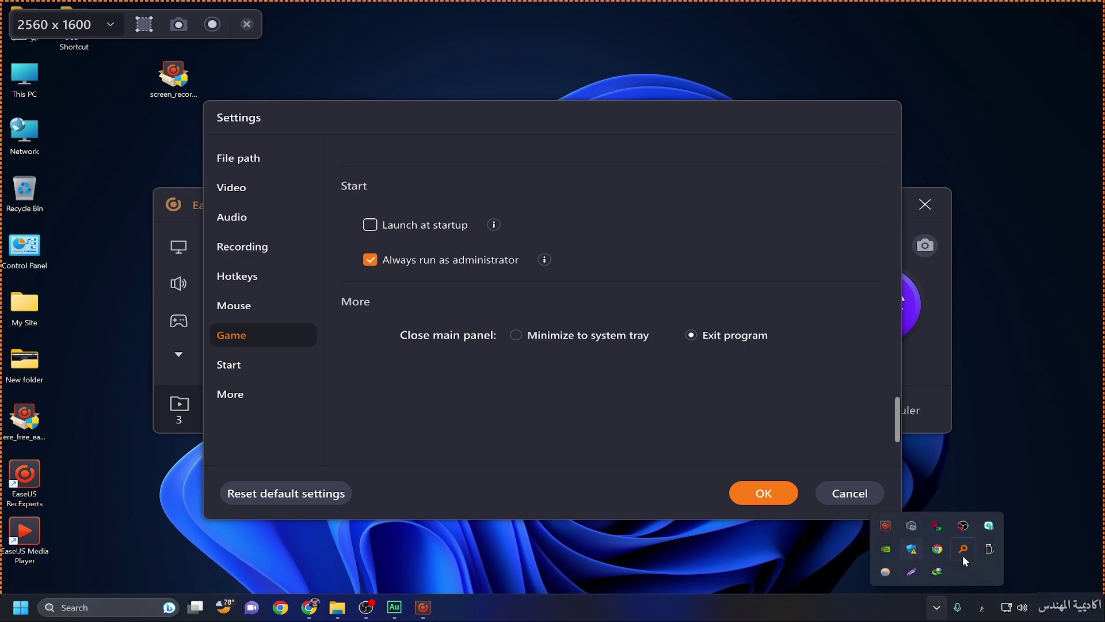
click(389, 273)
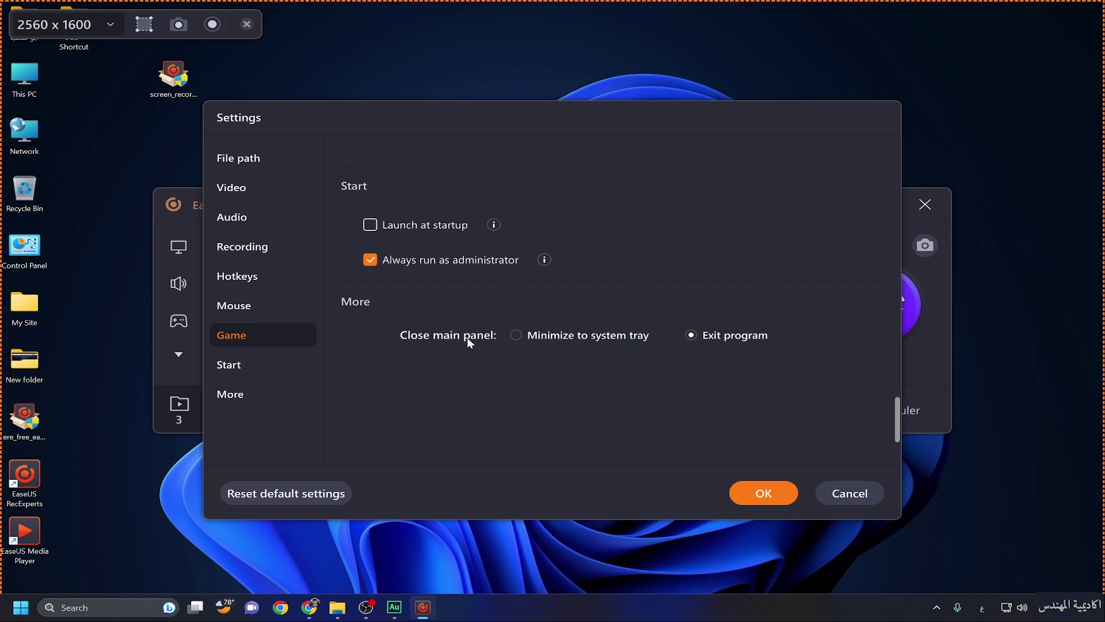
click(524, 339)
click(761, 494)
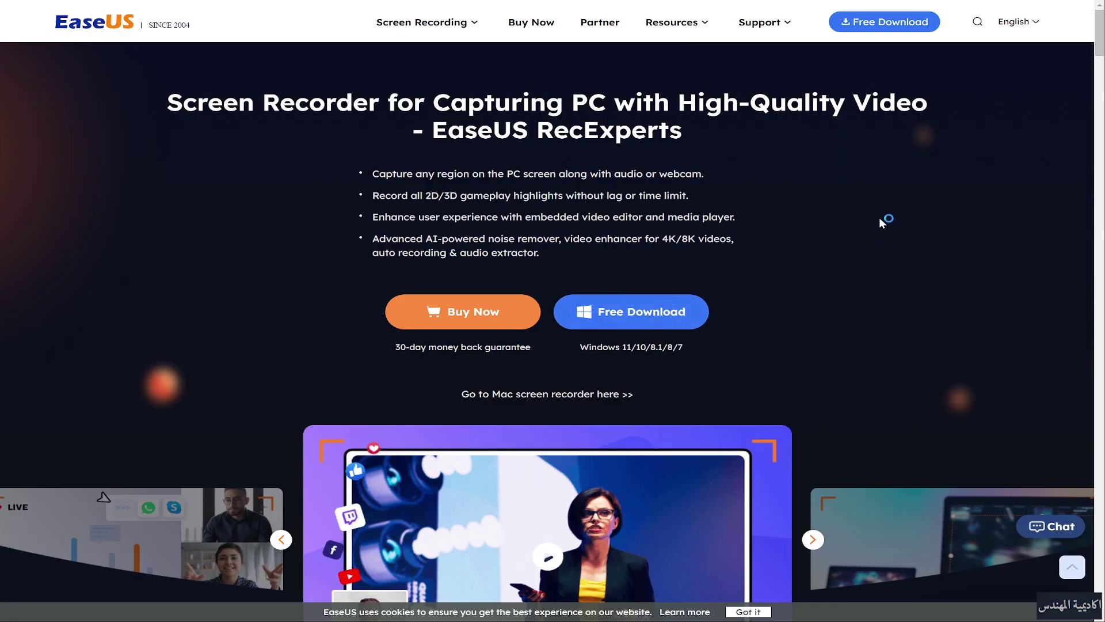
Translate the EaseUS RecExperts product page into Arabic in the web browser
right_click(879, 217)
click(850, 396)
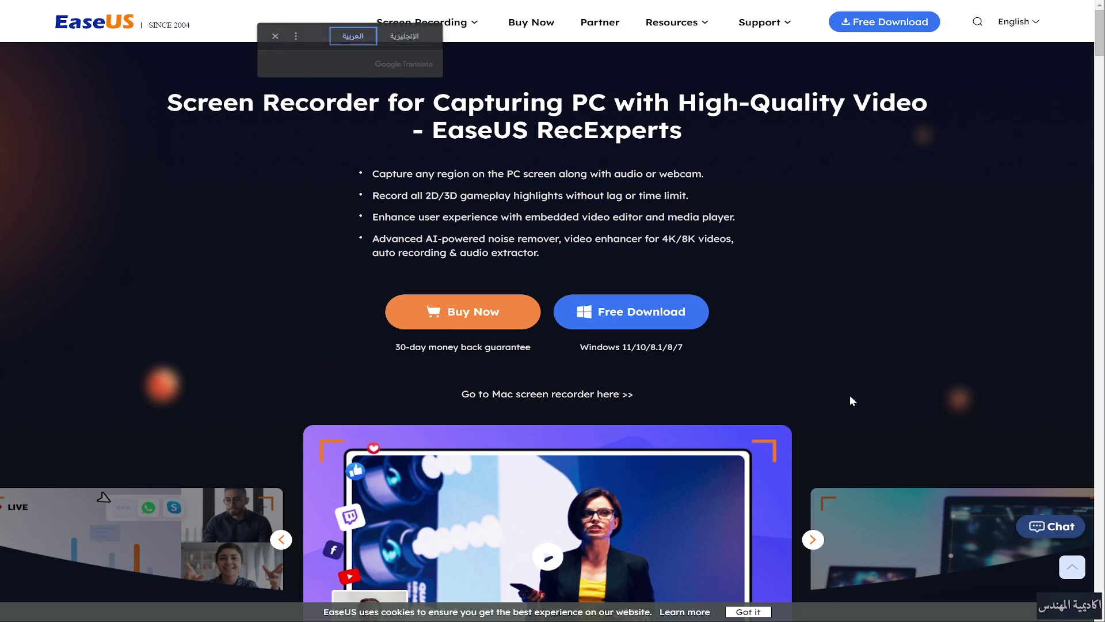